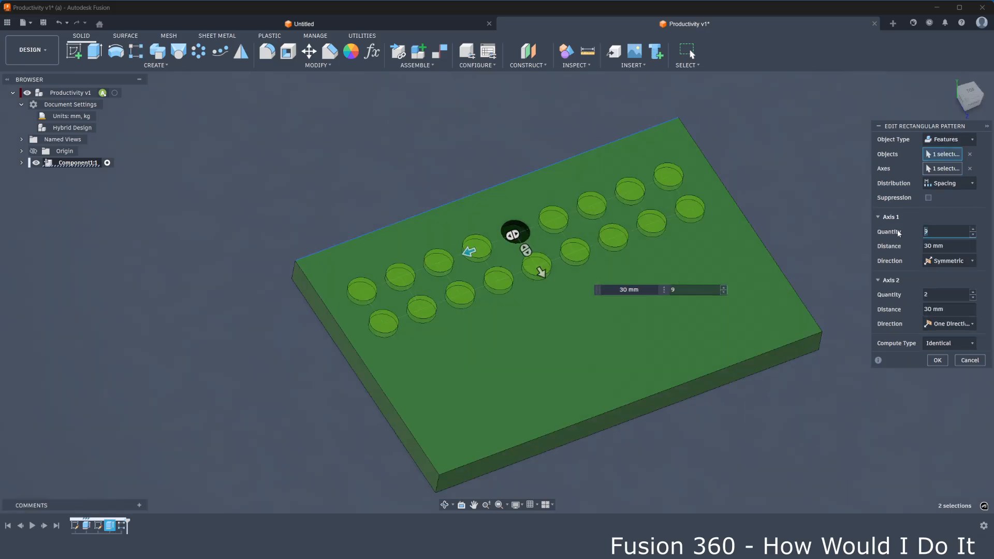
# Set the hole pattern's quantity to 5 along both Axis 1 and Axis 2.
pyautogui.write('5')
pyautogui.click(945, 294)
pyautogui.write('5')
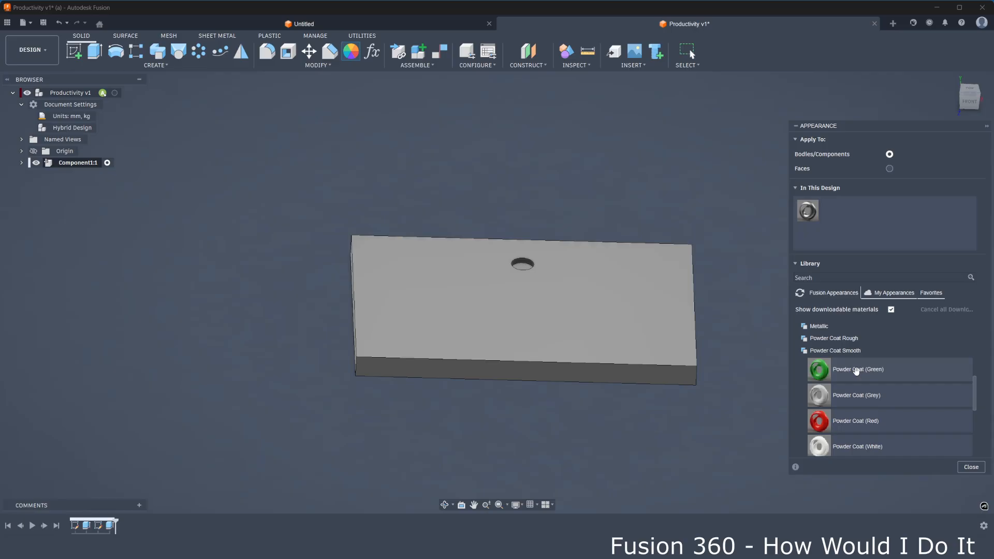
# Apply the Powder Coat (Green) appearance to the plate.
pyautogui.moveTo(856, 371); pyautogui.dragTo(660, 326)
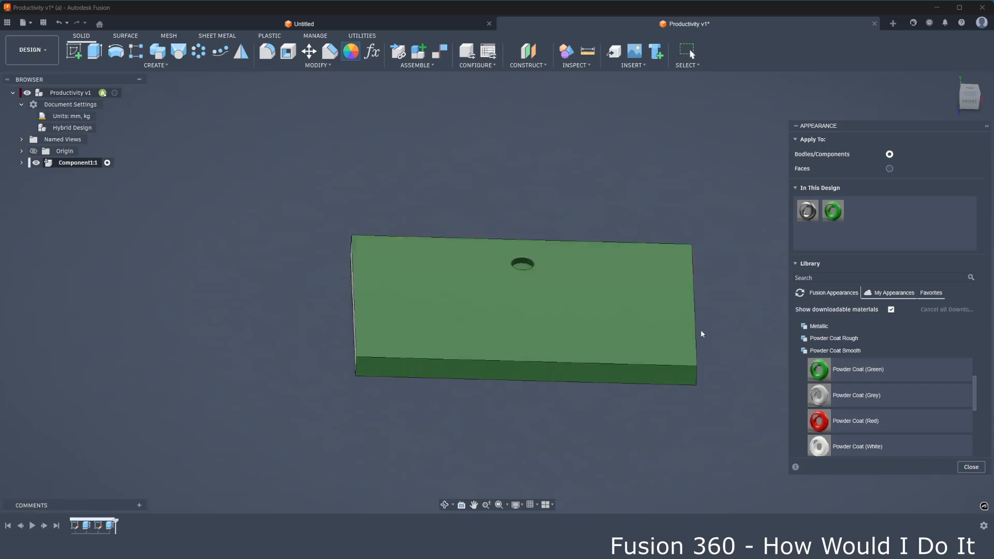
pyautogui.click(971, 468)
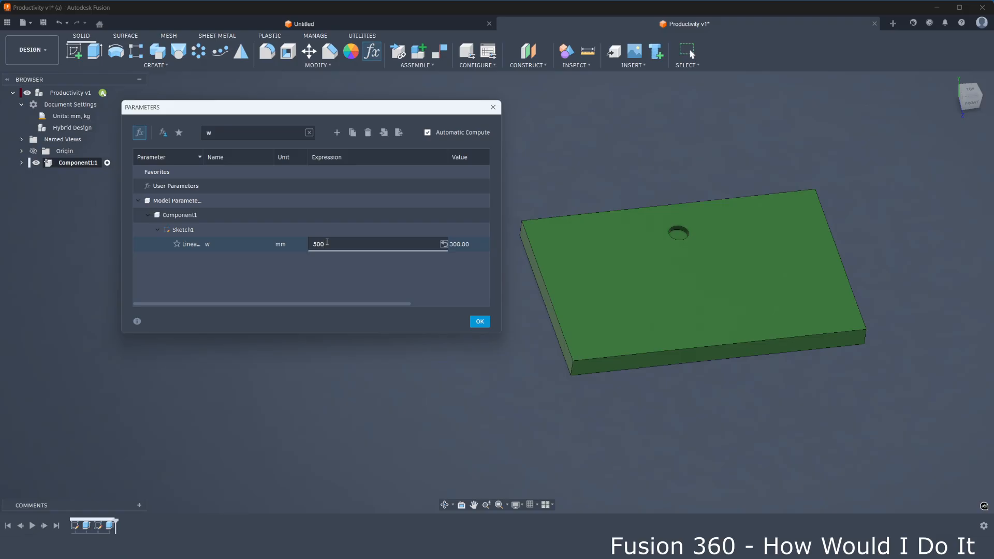
# Set the model parameter w to 500 mm and the parameter h to 400 mm.
pyautogui.press('Return')
pyautogui.click(309, 133)
pyautogui.write('h')
pyautogui.doubleClick(316, 259)
pyautogui.write('400')
pyautogui.press('Return')
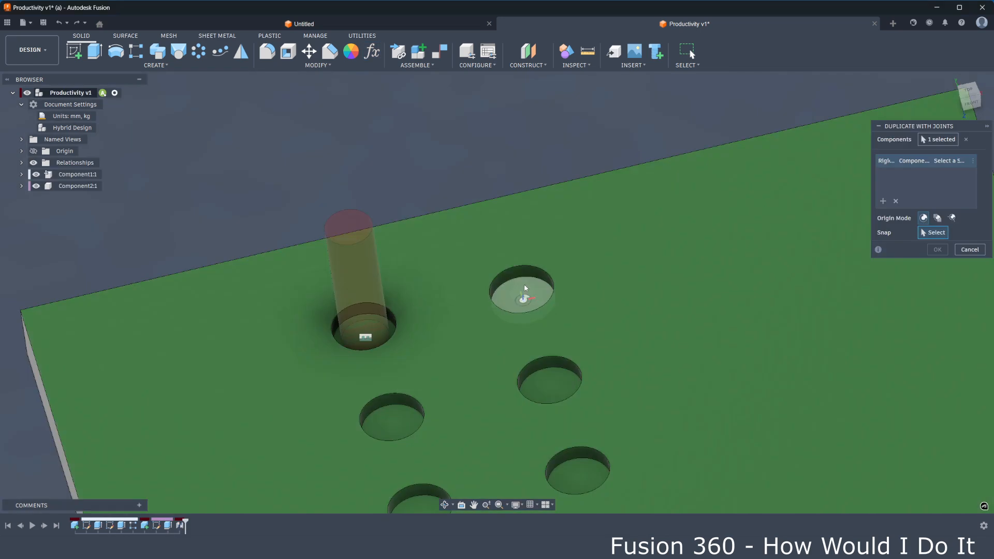
# Duplicate the cylindrical pin with its joint into five more holes of the plate.
pyautogui.click(525, 289)
pyautogui.click(394, 416)
pyautogui.click(540, 390)
pyautogui.click(582, 470)
pyautogui.moveTo(414, 498); pyautogui.dragTo(406, 400, button='middle')
pyautogui.click(407, 400)
pyautogui.press('Return')
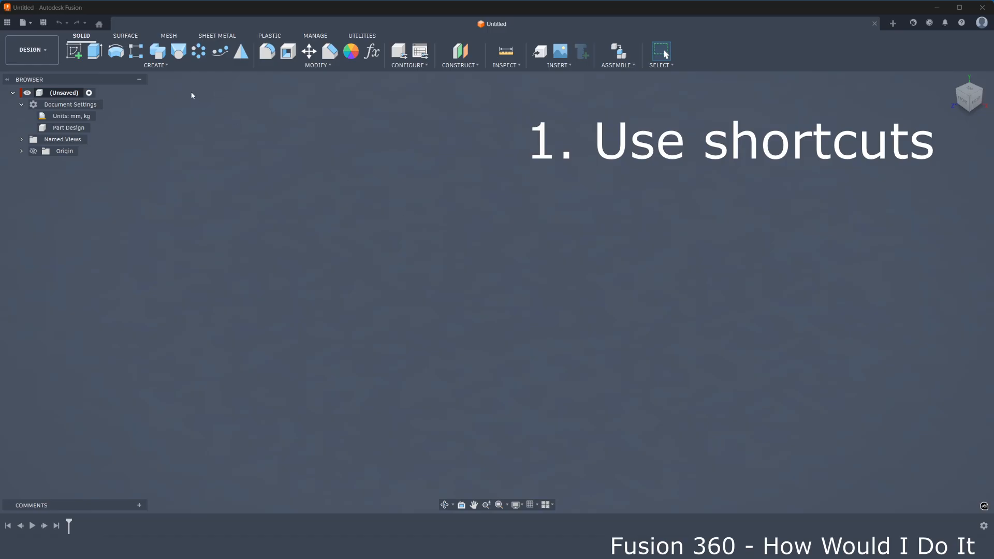
pyautogui.click(155, 66)
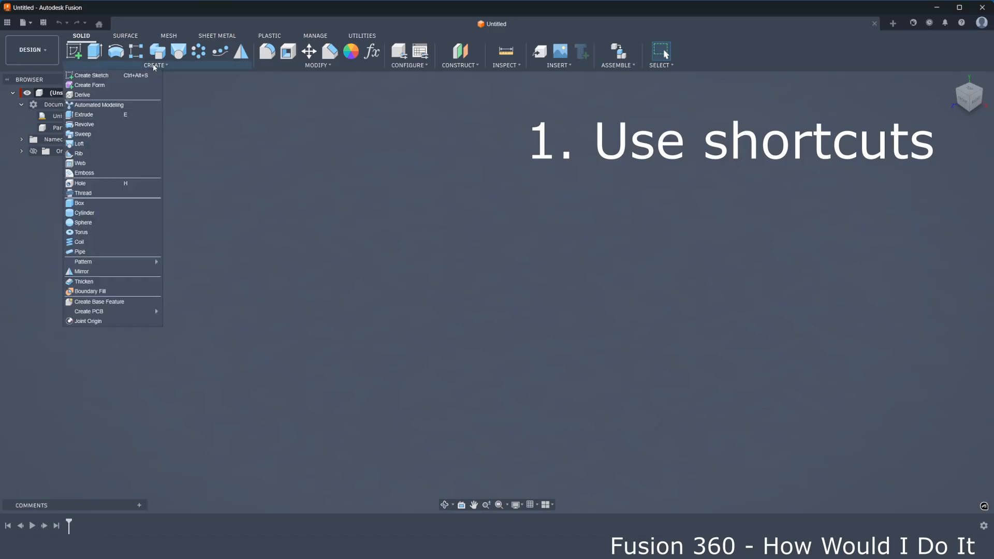
pyautogui.click(320, 66)
pyautogui.click(155, 66)
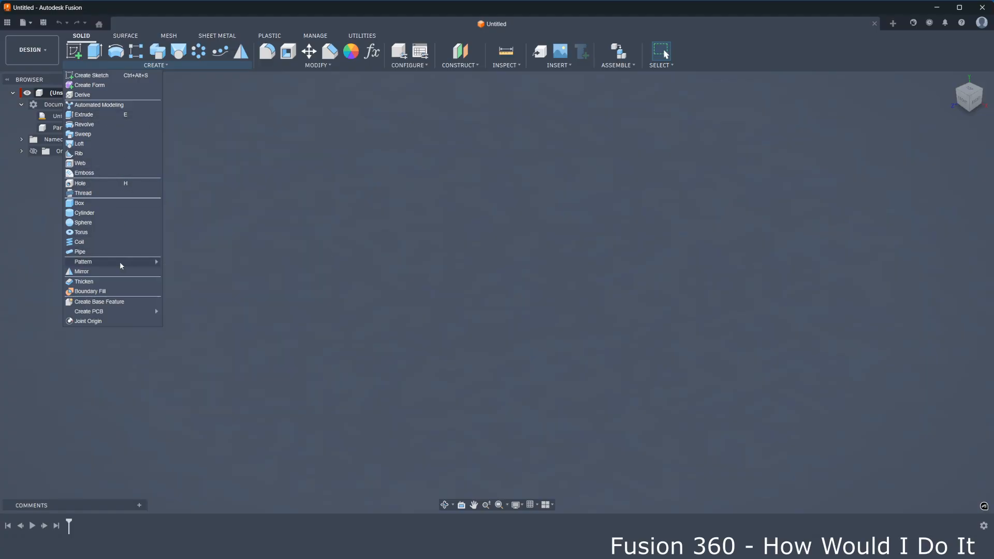
pyautogui.click(326, 66)
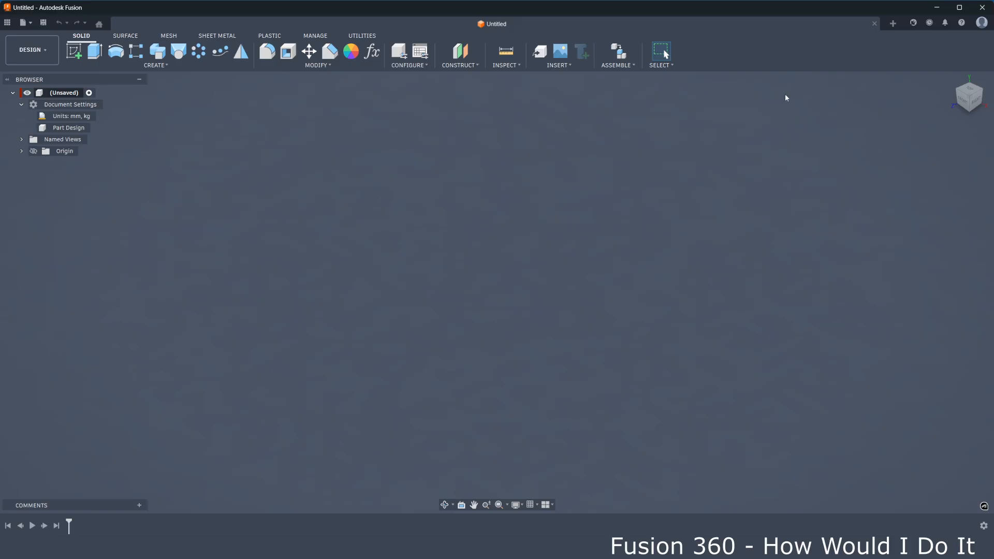
# Create a new Hybrid Design in millimeters and kilograms and save it as Productivity in the Productivity project.
pyautogui.click(893, 23)
pyautogui.click(469, 204)
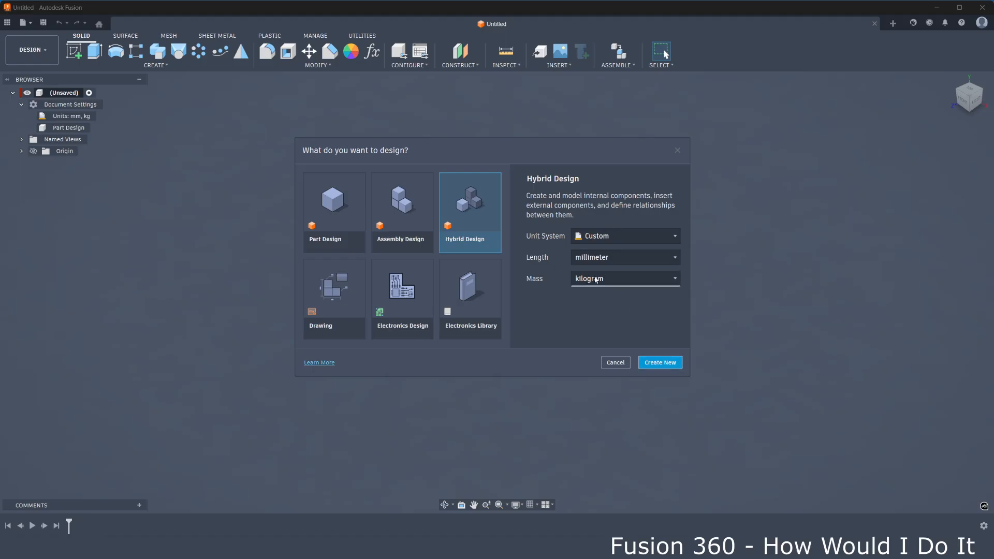
pyautogui.click(659, 365)
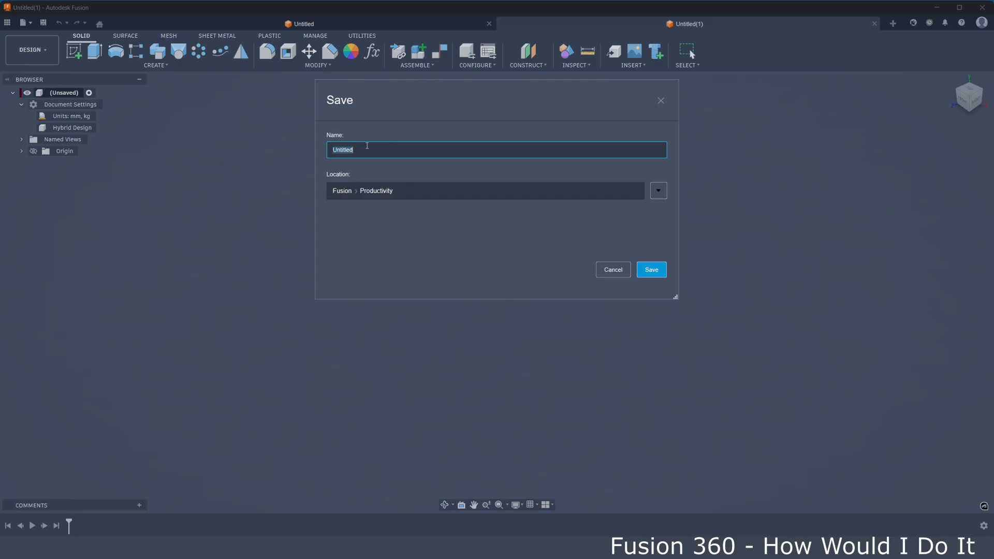
pyautogui.write('Productivity')
pyautogui.click(663, 271)
# Add an active internal component named Component1 and start a sketch on the horizontal origin plane.
pyautogui.rightClick(75, 92)
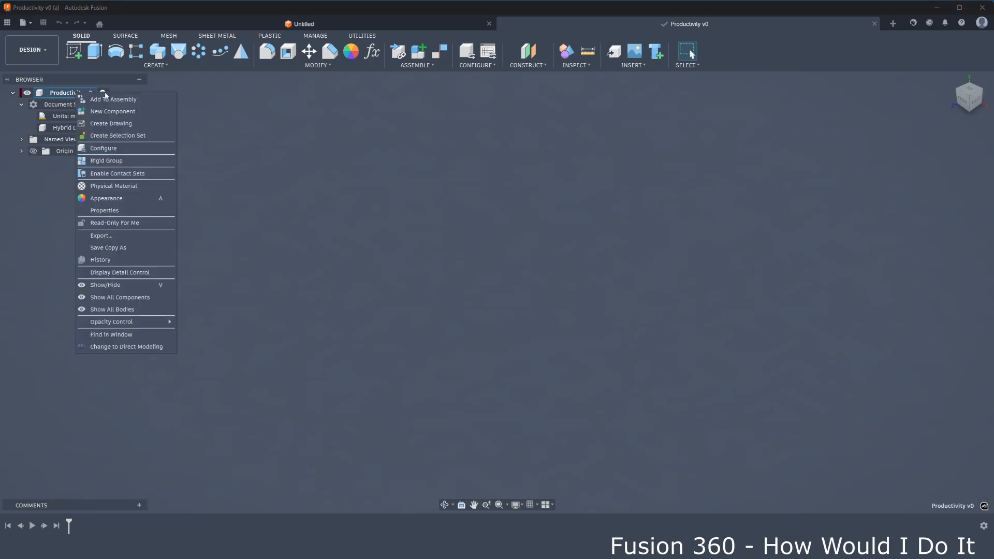
pyautogui.click(116, 111)
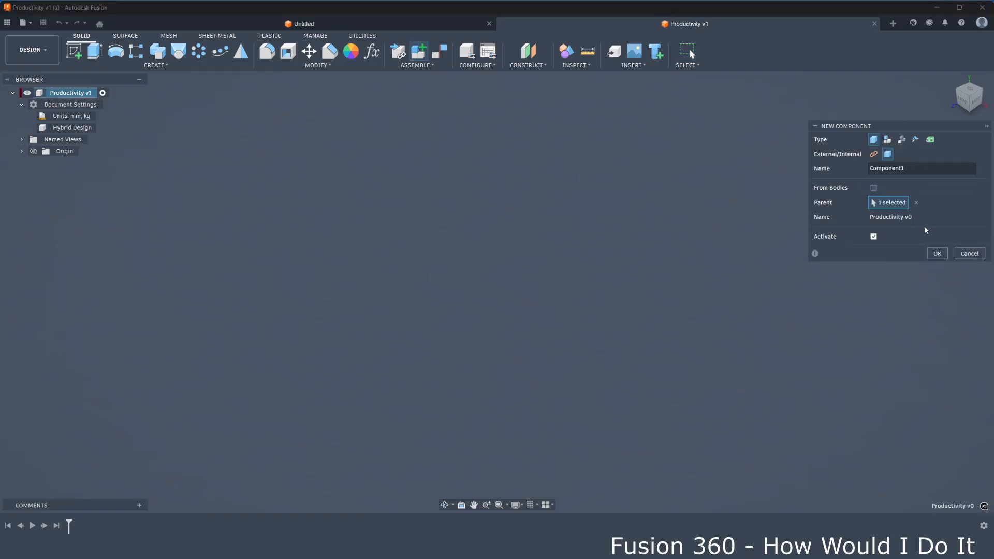
pyautogui.click(938, 254)
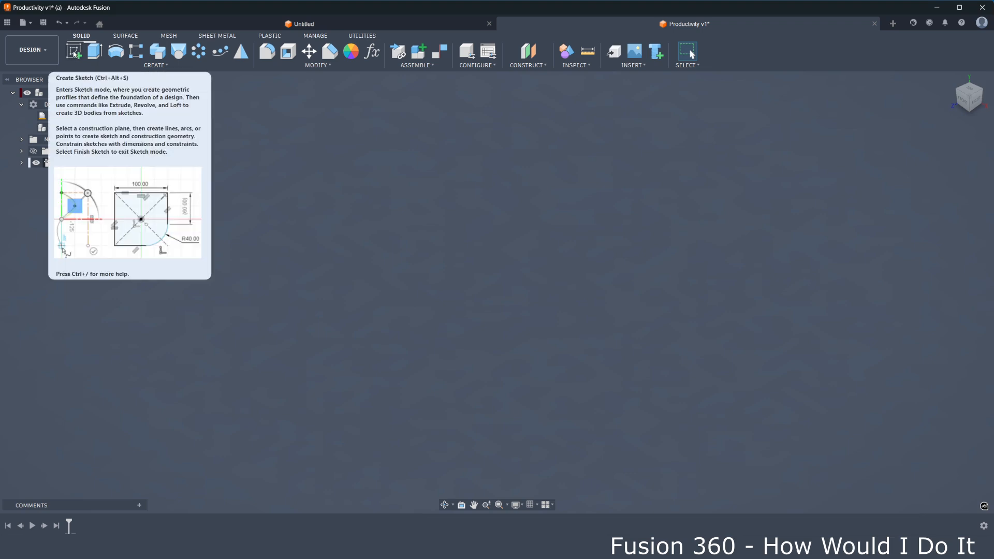
pyautogui.click(74, 52)
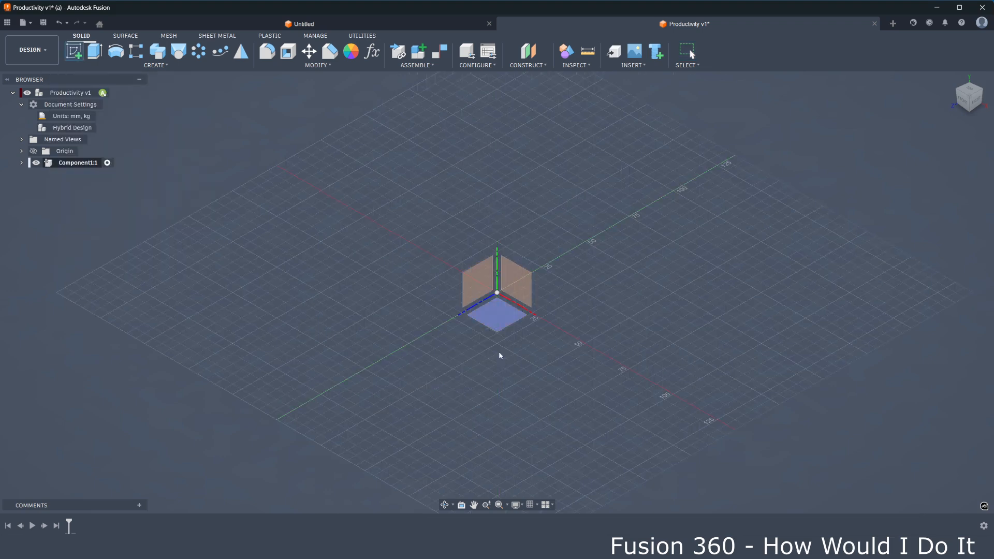
pyautogui.click(501, 315)
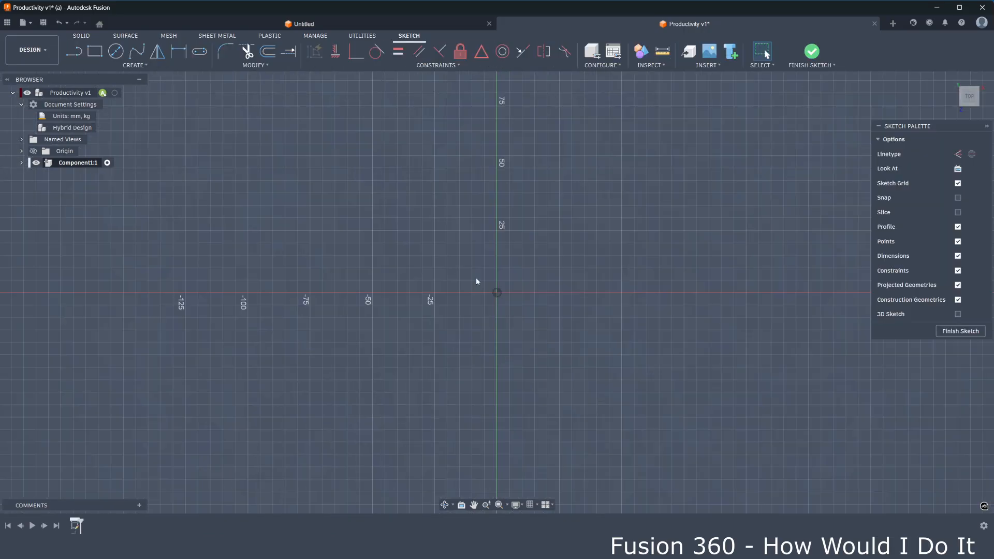
# Sketch a two-point rectangle about 177 mm wide around the origin.
pyautogui.press('r')
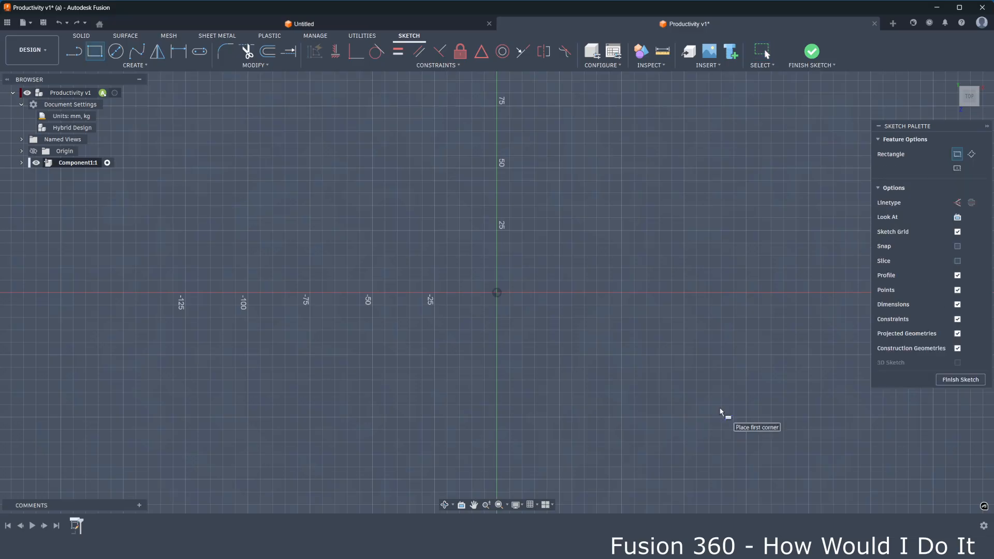
pyautogui.click(286, 110)
pyautogui.click(725, 473)
pyautogui.scroll(-3, 433, 330)
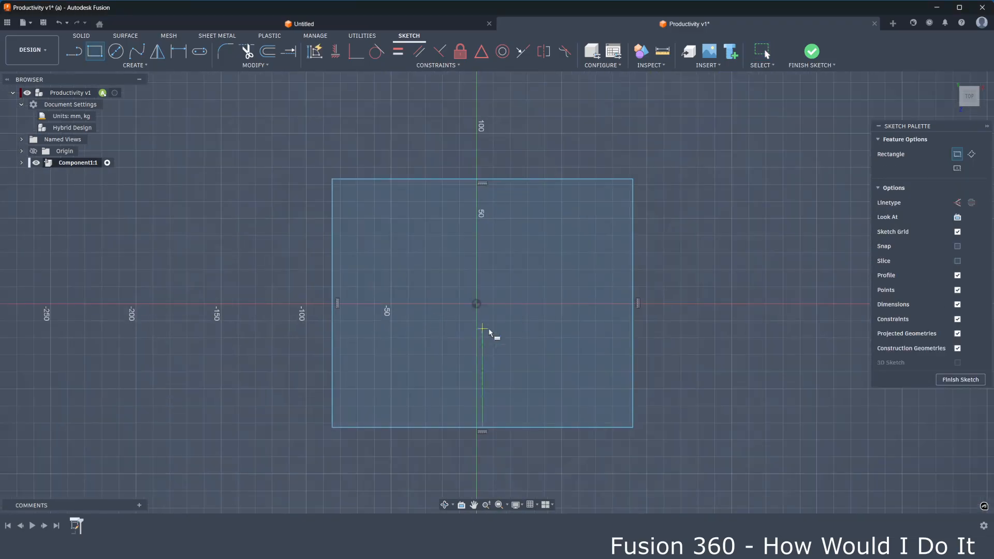
# Sketch a circle about 63 mm in diameter on one side of the rectangle and a slanted line about 91 mm long on the other.
pyautogui.press('c')
pyautogui.click(745, 242)
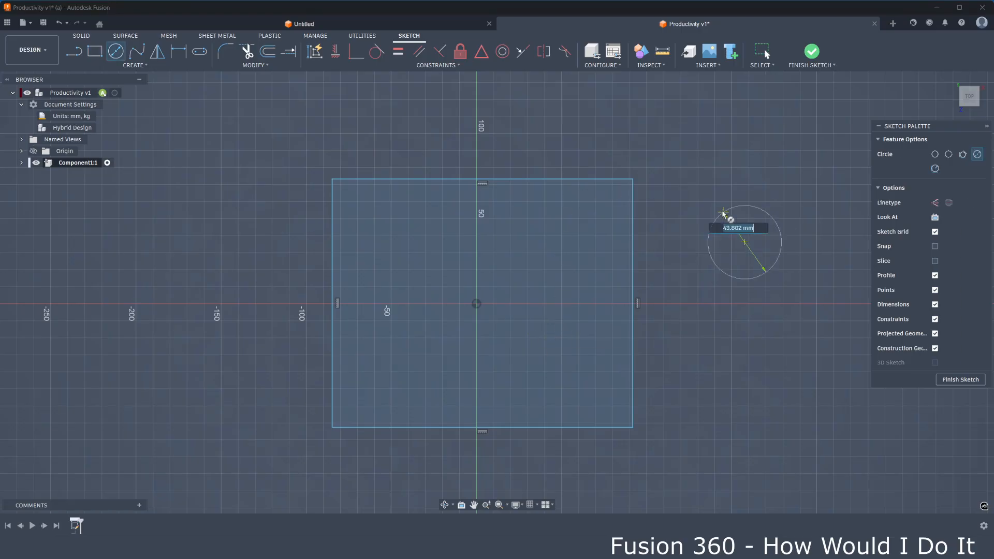
pyautogui.click(712, 201)
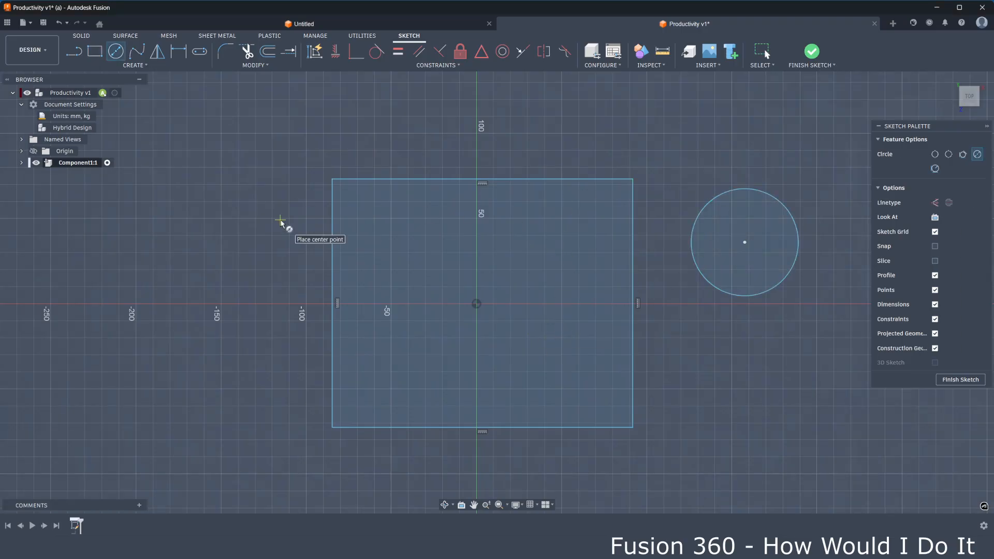
pyautogui.press('l')
pyautogui.click(185, 226)
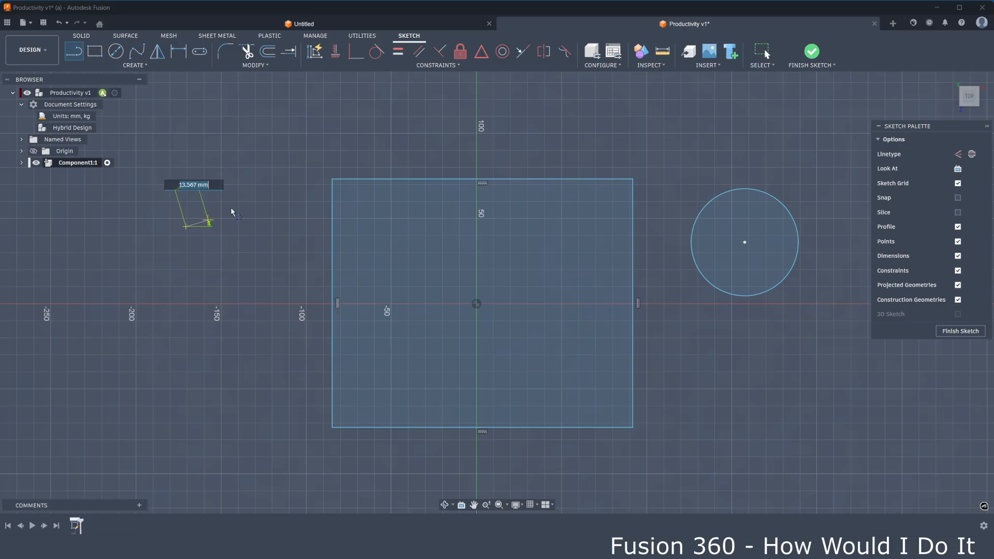
pyautogui.click(310, 135)
pyautogui.press('Escape')
# Dimension the rectangle's width above its upper edge, keeping the size as drawn.
pyautogui.press('d')
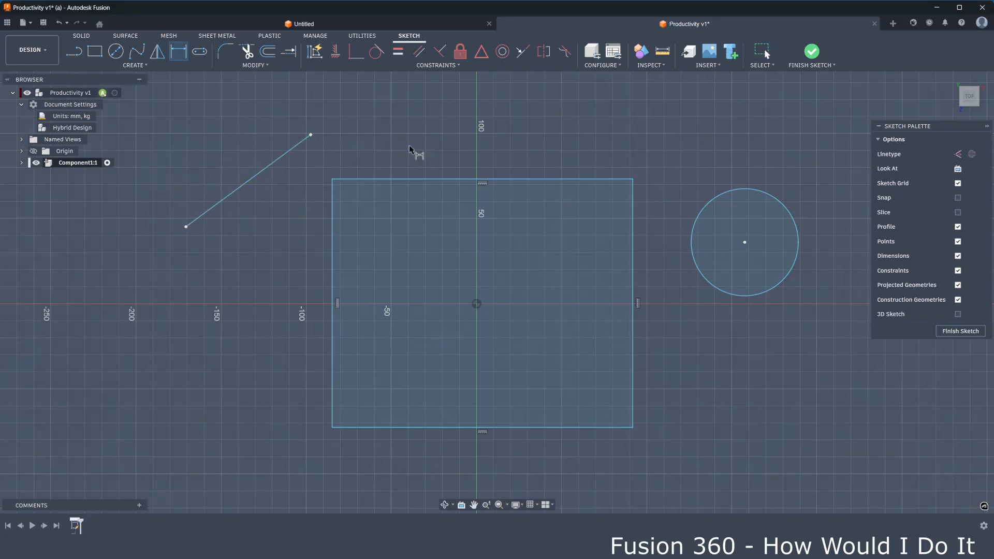
pyautogui.click(438, 179)
pyautogui.click(480, 98)
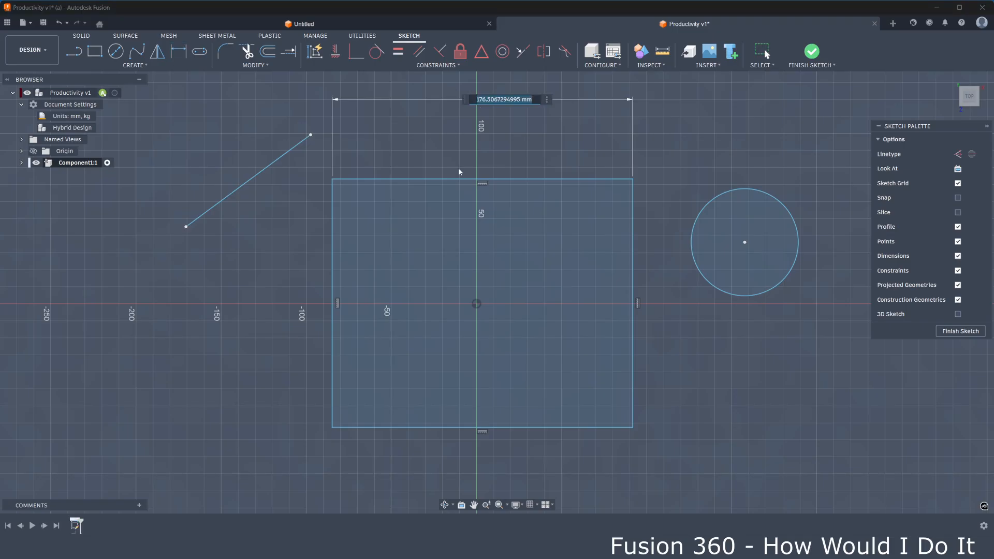
pyautogui.press('Return')
# Delete the width dimension, the circle and the slanted line from the sketch.
pyautogui.click(633, 176)
pyautogui.press('d')
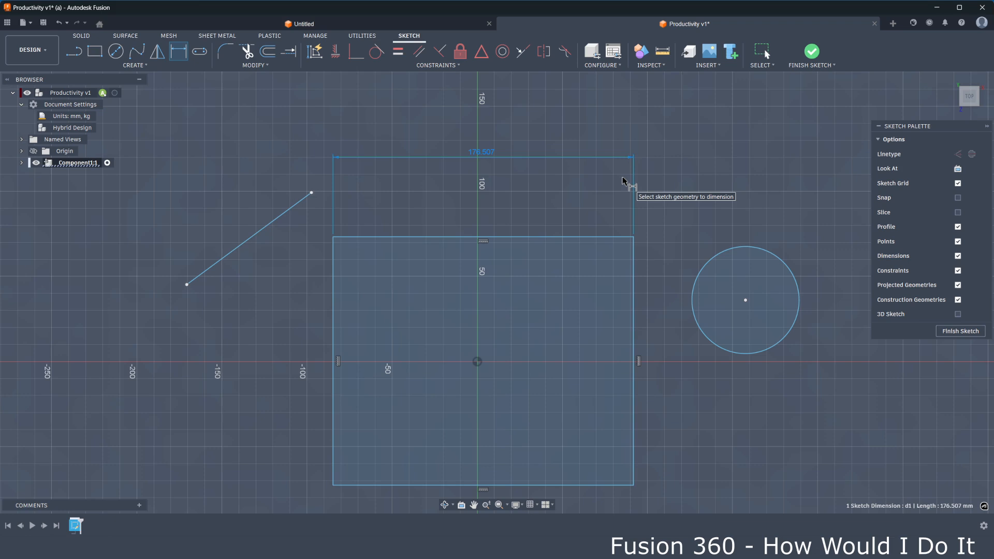
pyautogui.press('Delete')
pyautogui.click(719, 254)
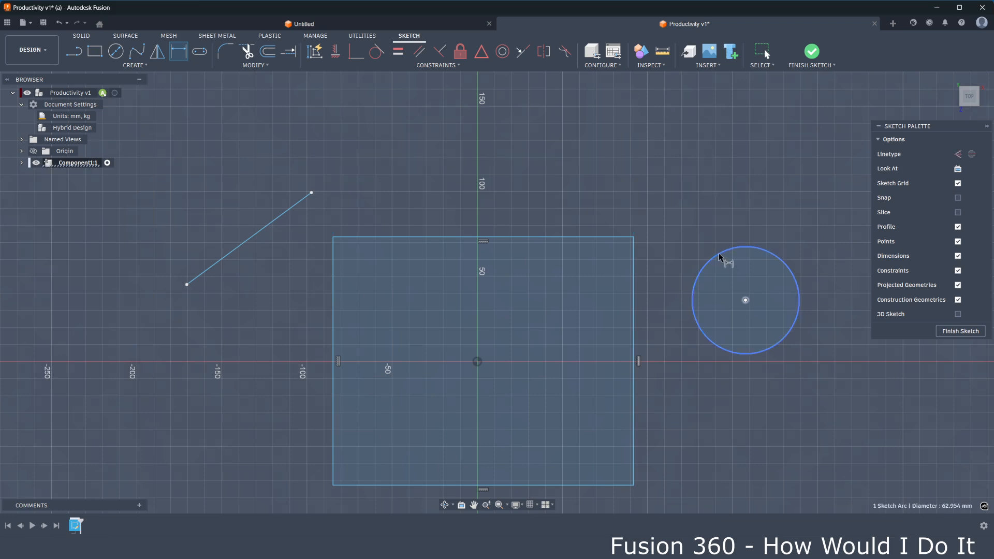
pyautogui.press('Delete')
pyautogui.click(244, 242)
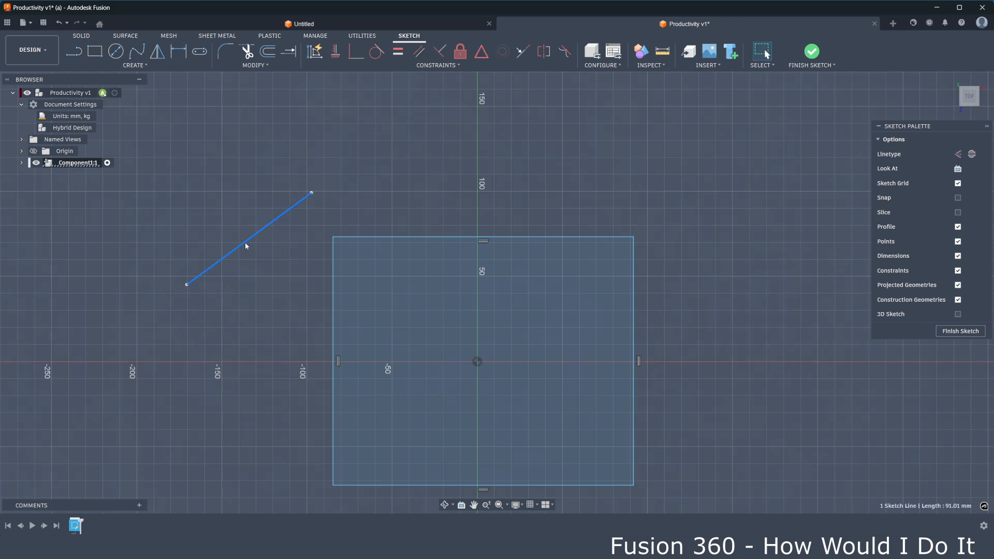
pyautogui.press('Delete')
# Delete all edges of the rectangle to leave the sketch empty.
pyautogui.scroll(-3, 382, 169)
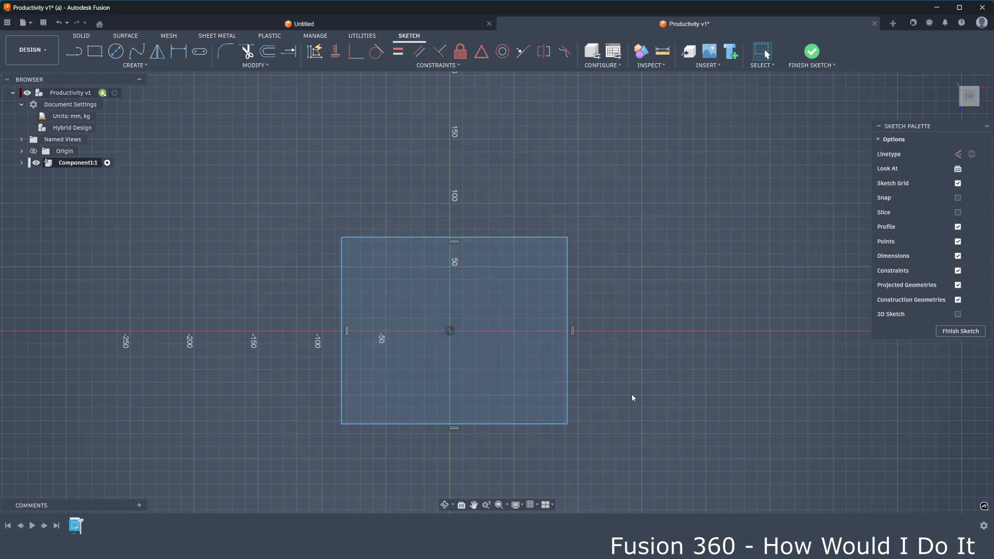
pyautogui.moveTo(570, 334); pyautogui.dragTo(541, 186)
pyautogui.press('Delete')
pyautogui.moveTo(346, 303); pyautogui.dragTo(291, 277)
pyautogui.press('Delete')
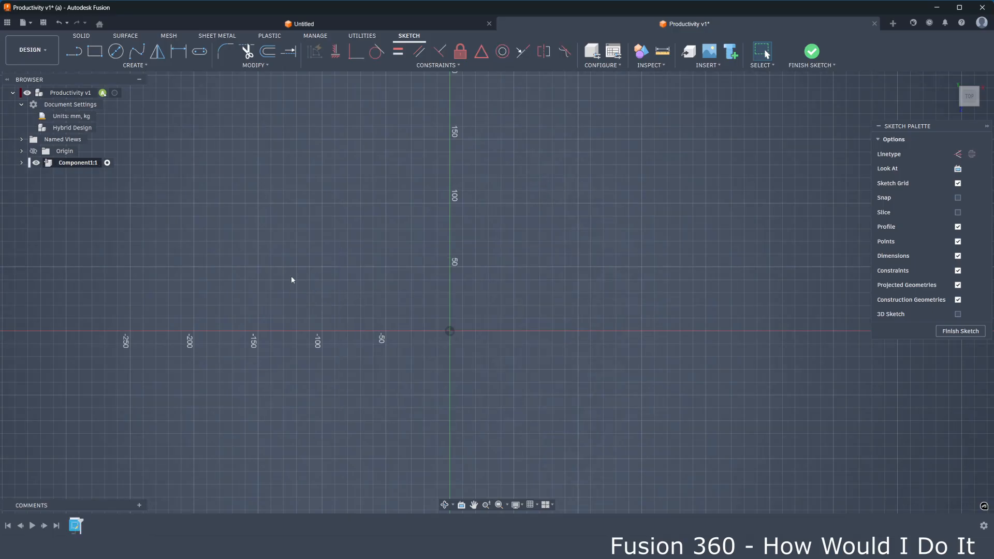
# Sketch a new, larger two-point rectangle enclosing the origin.
pyautogui.press('r')
pyautogui.click(276, 181)
pyautogui.click(636, 470)
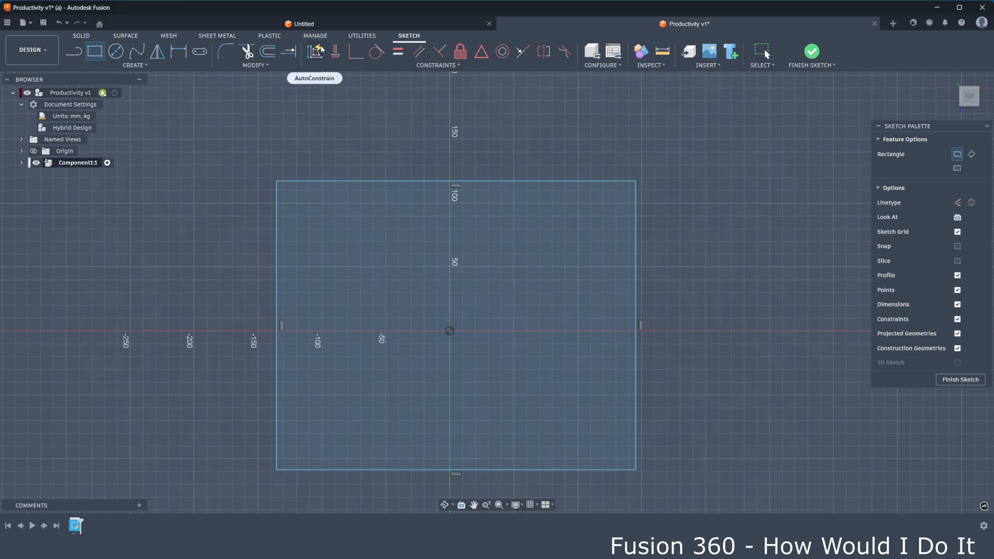
# Centre the rectangle on the origin by aligning its upper and left edge midpoints with Horizontal/Vertical constraints.
pyautogui.click(336, 52)
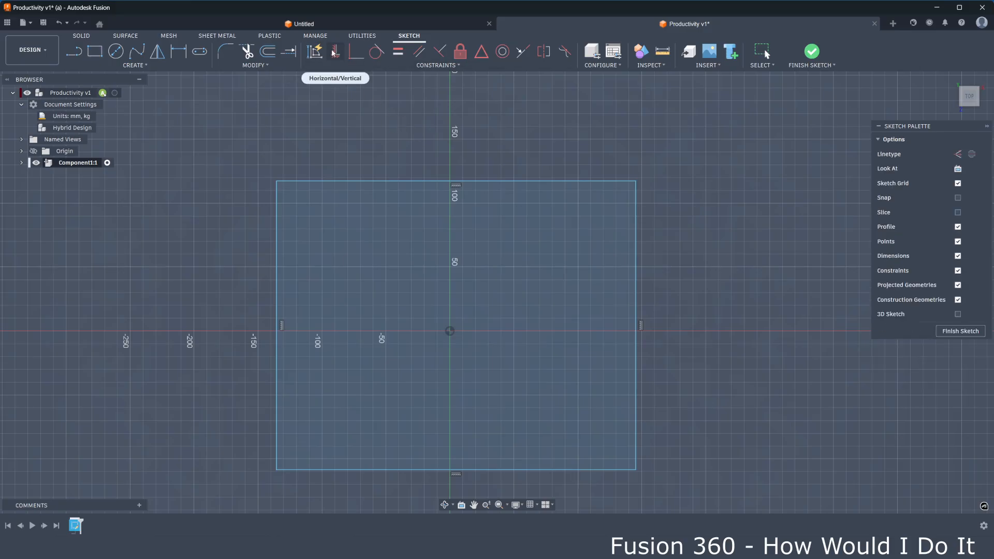
pyautogui.click(453, 183)
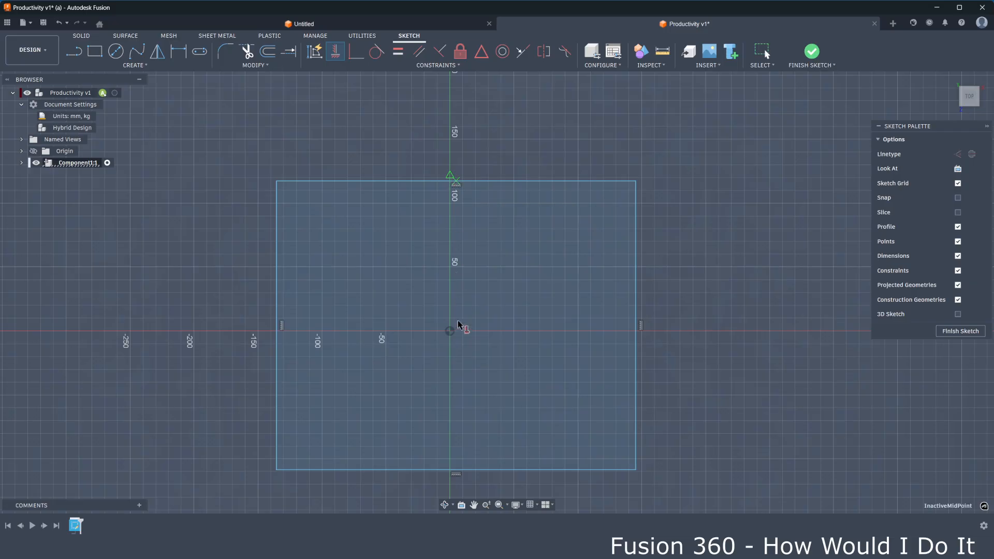
pyautogui.click(450, 332)
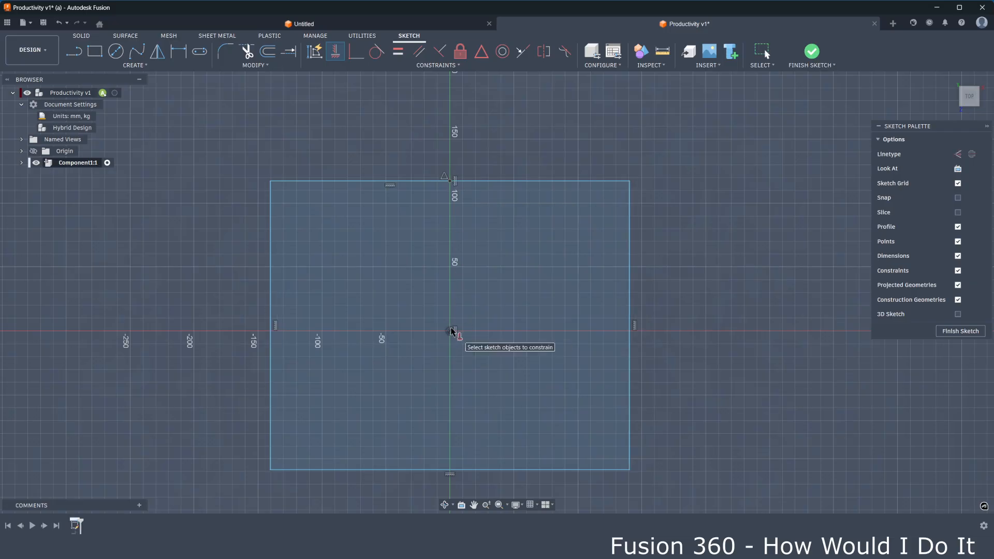
pyautogui.click(270, 327)
pyautogui.click(449, 331)
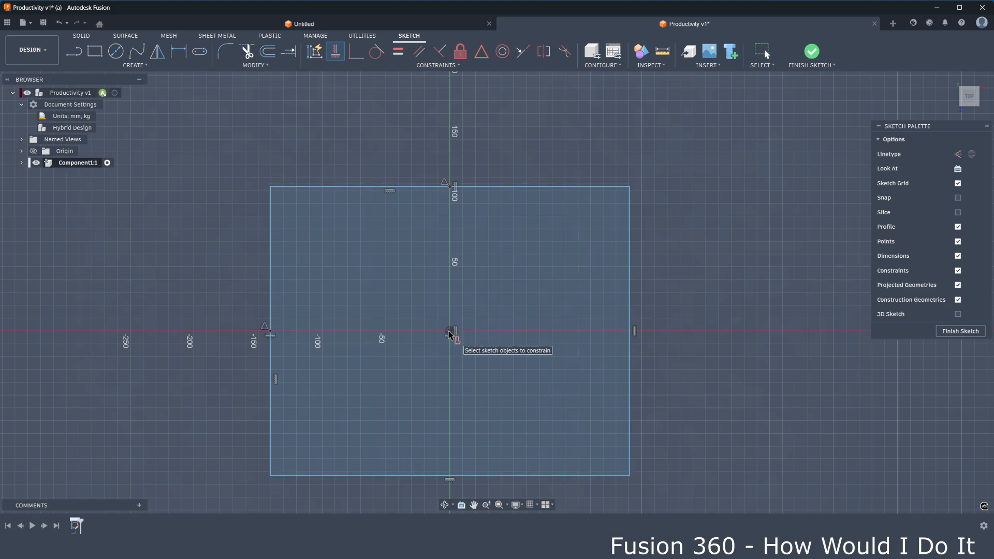
# Dimension the rectangle's upper edge and set its width to 300 mm.
pyautogui.click(179, 53)
pyautogui.click(429, 188)
pyautogui.click(449, 156)
pyautogui.write('30')
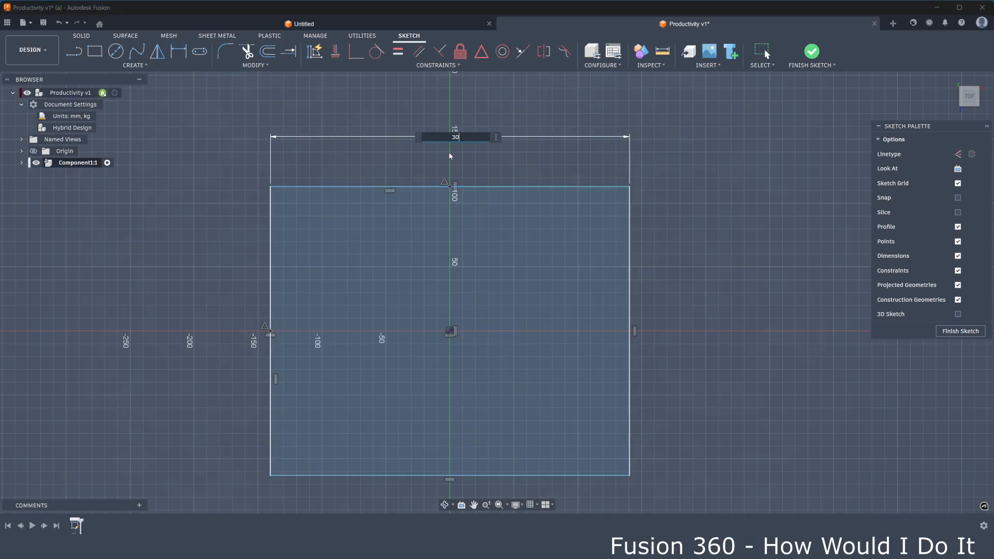
pyautogui.write('0')
pyautogui.press('Return')
# Dimension the rectangle's left edge and set its height to 200 mm.
pyautogui.click(292, 253)
pyautogui.click(203, 282)
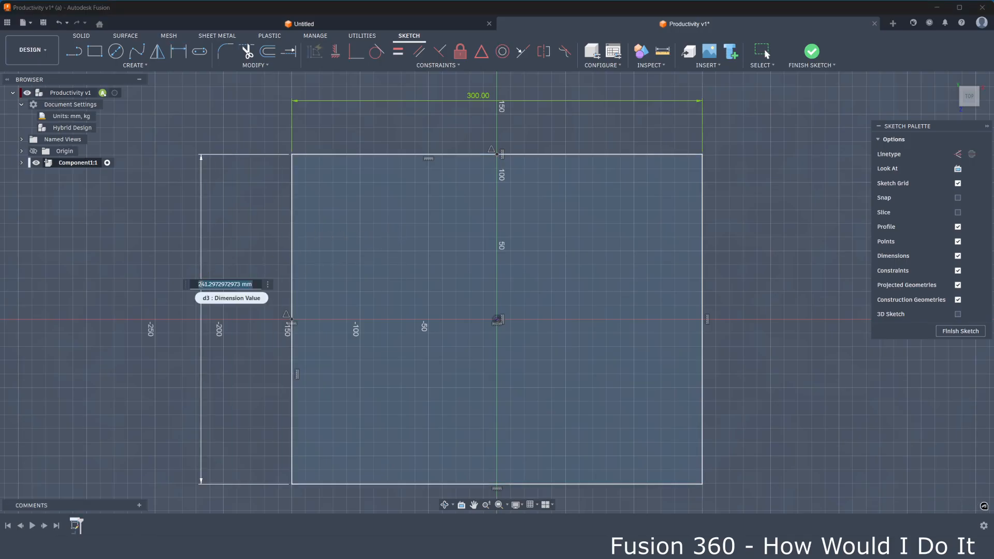
pyautogui.write('200')
pyautogui.press('Return')
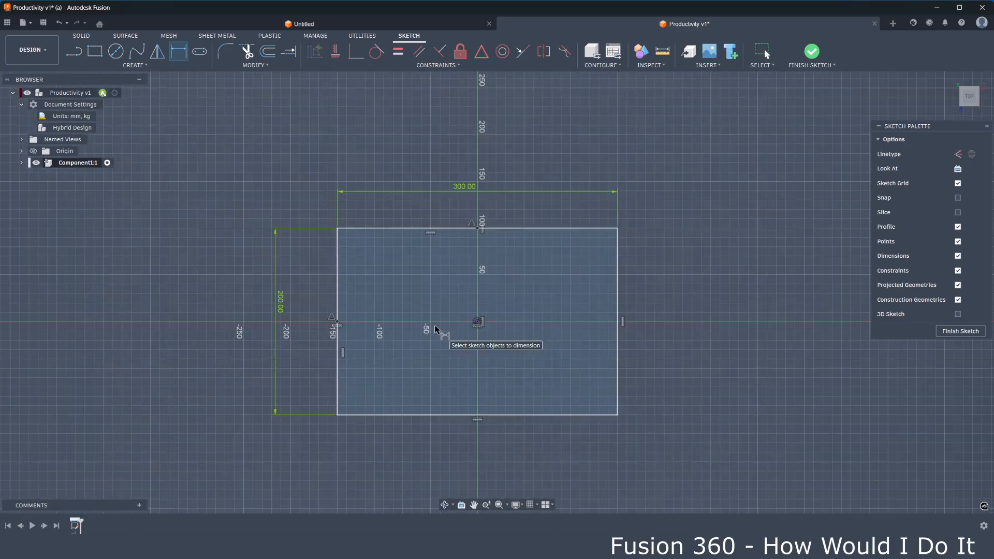
# Finish the rectangle sketch and extrude its profile to one side as a new body.
pyautogui.press('Escape')
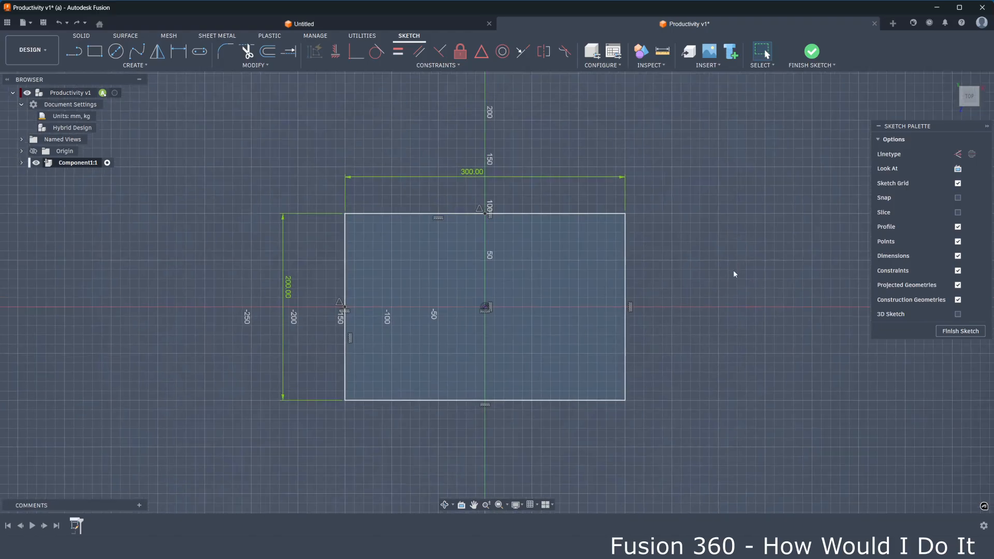
pyautogui.click(811, 51)
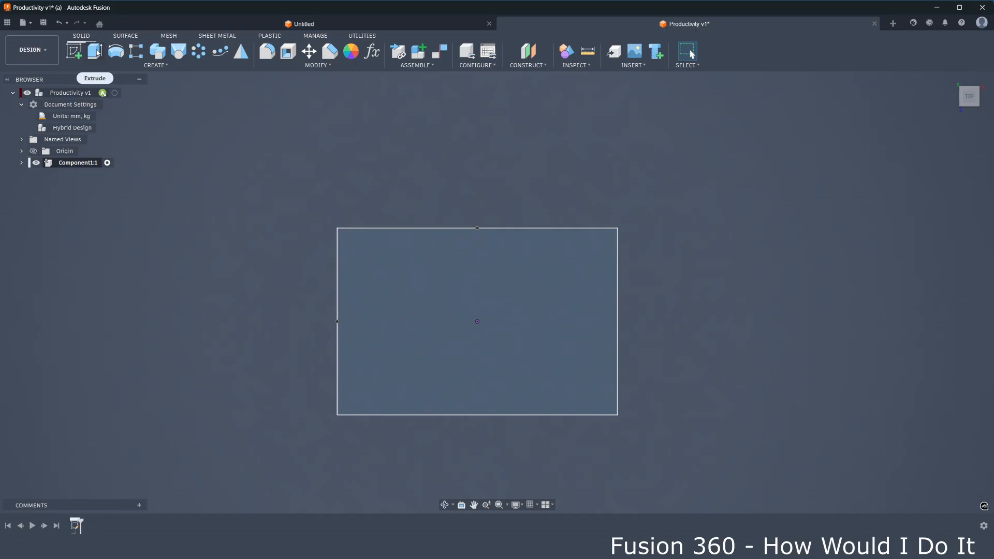
pyautogui.click(95, 51)
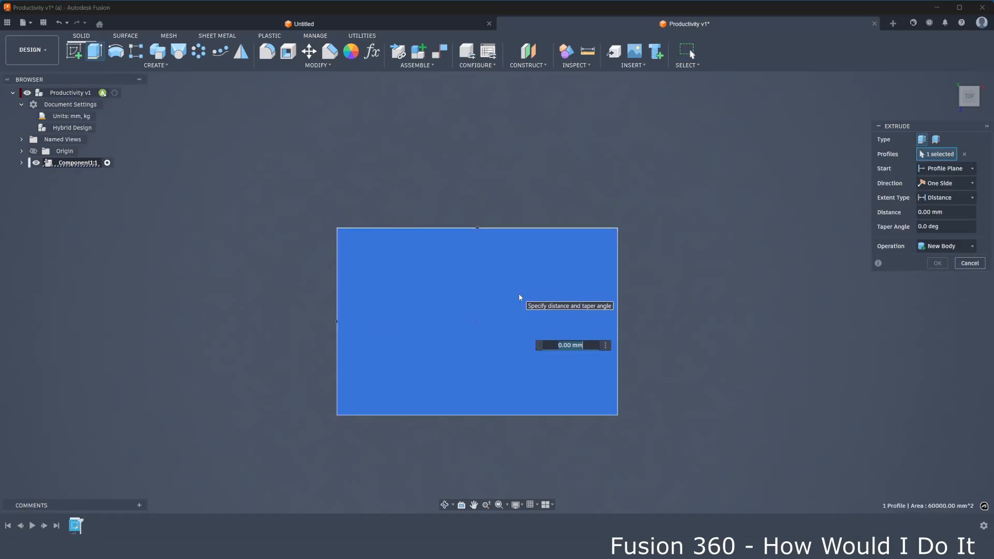
pyautogui.write('200')
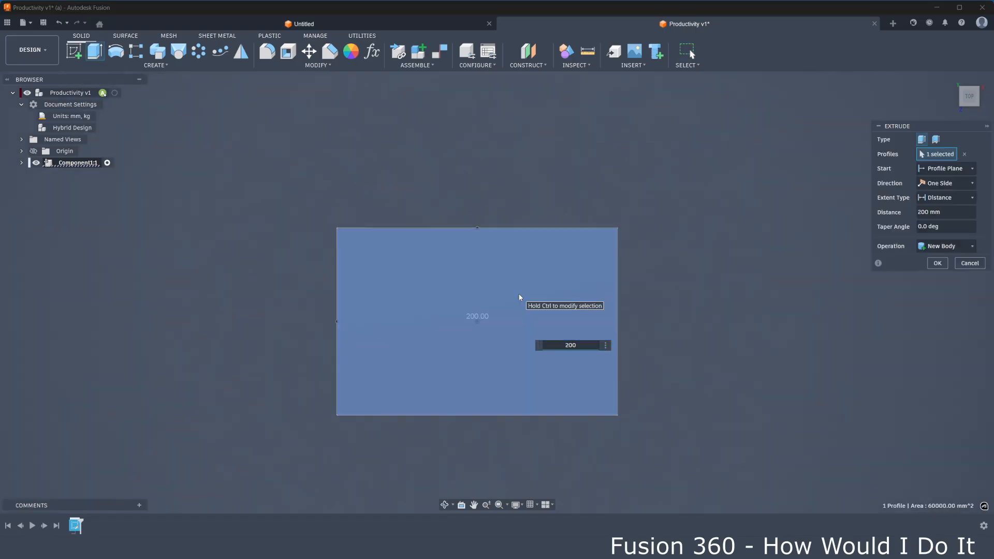
pyautogui.press('Return')
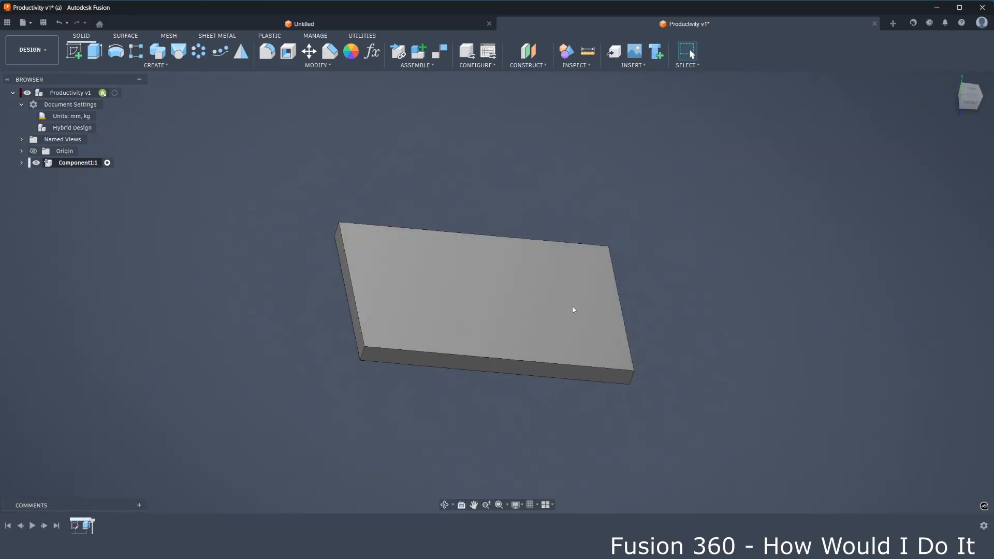
# Undo the extrusion and return to editing the rectangle sketch.
pyautogui.hotkey('ctrl', 'z')
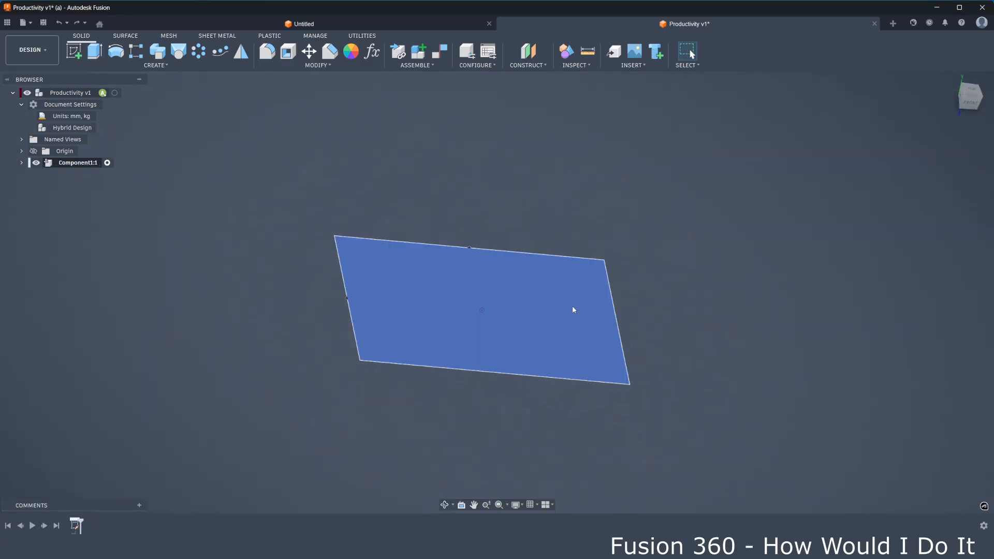
pyautogui.hotkey('ctrl', 'z')
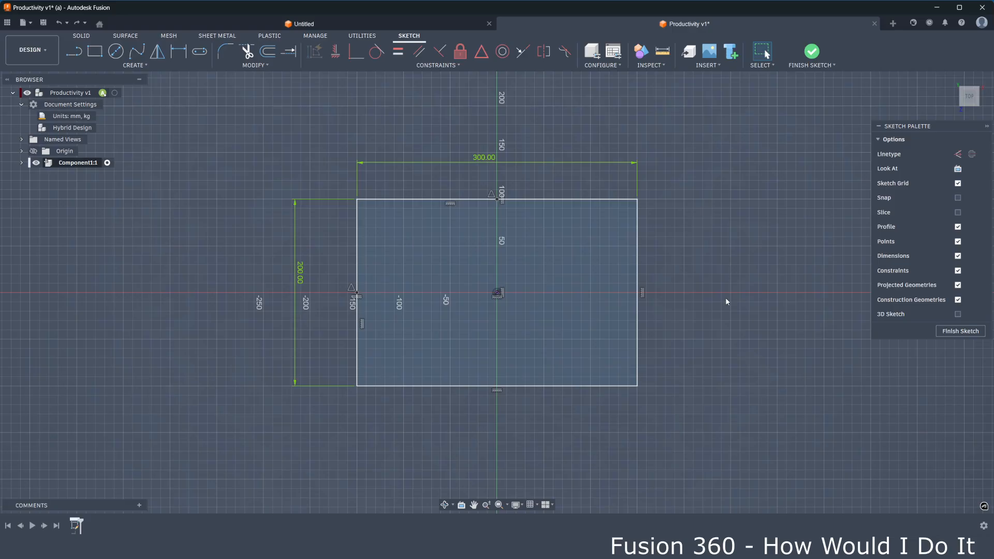
# Extrude the rectangle profile 20 mm to one side as a new body.
pyautogui.press('e')
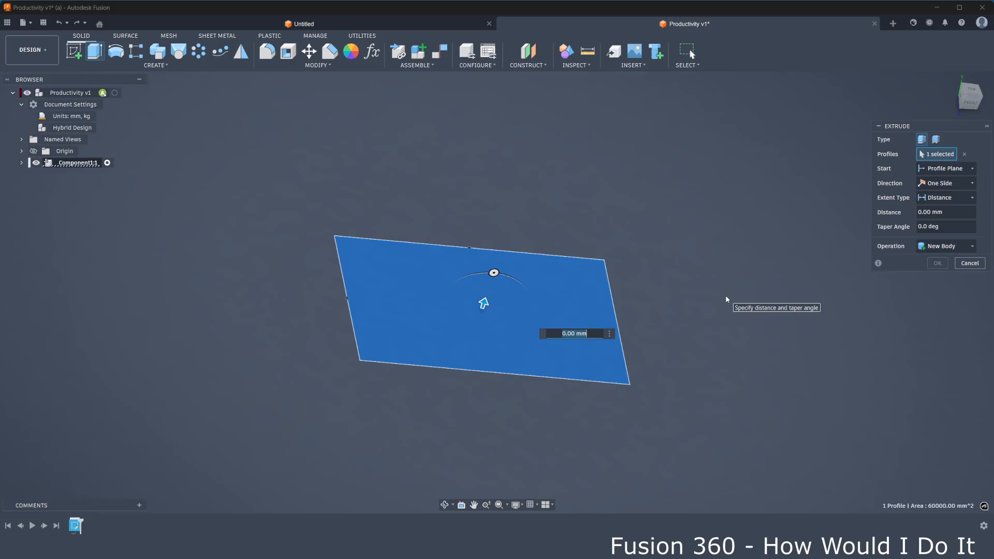
pyautogui.write('20')
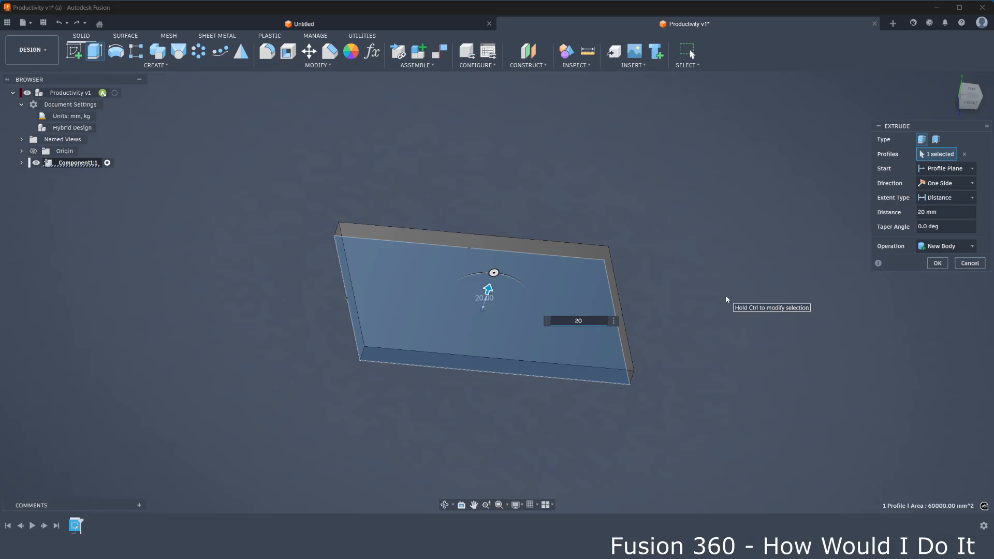
pyautogui.press('Return')
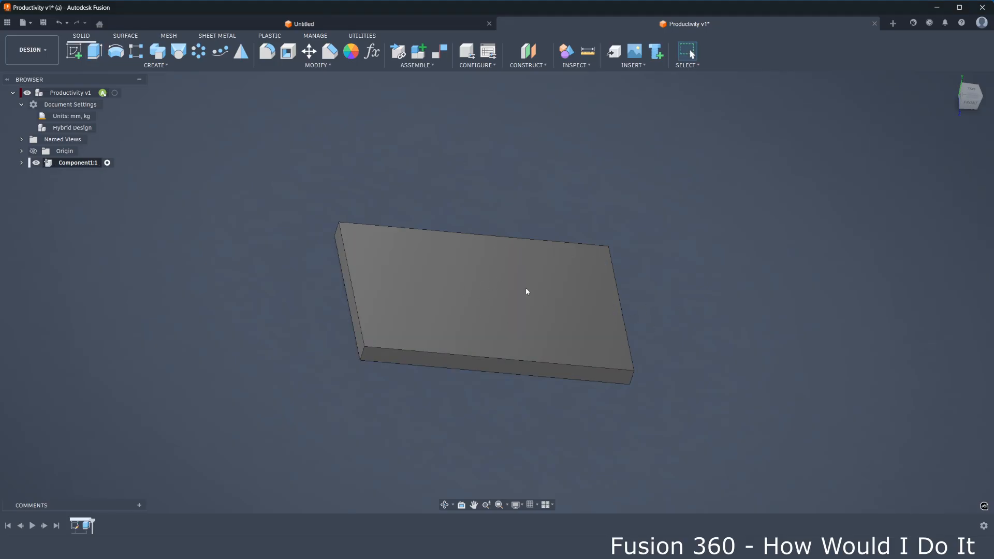
pyautogui.keyDown('shift'); pyautogui.moveTo(500, 321); pyautogui.dragTo(492, 303, button='middle'); pyautogui.keyUp('shift')
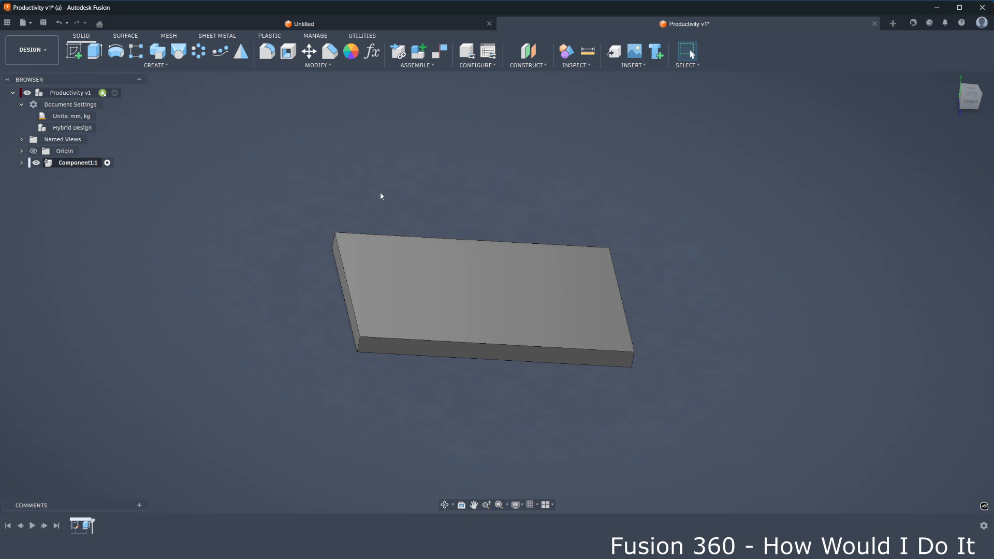
# Assign Ctrl+P as the custom keyboard shortcut for the Rectangular Pattern command.
pyautogui.click(151, 66)
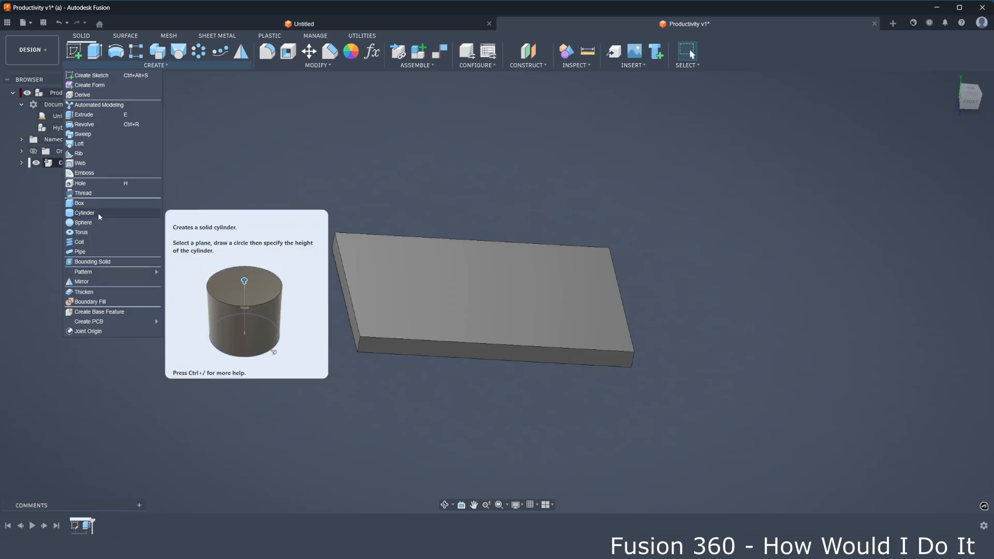
pyautogui.moveTo(100, 271)
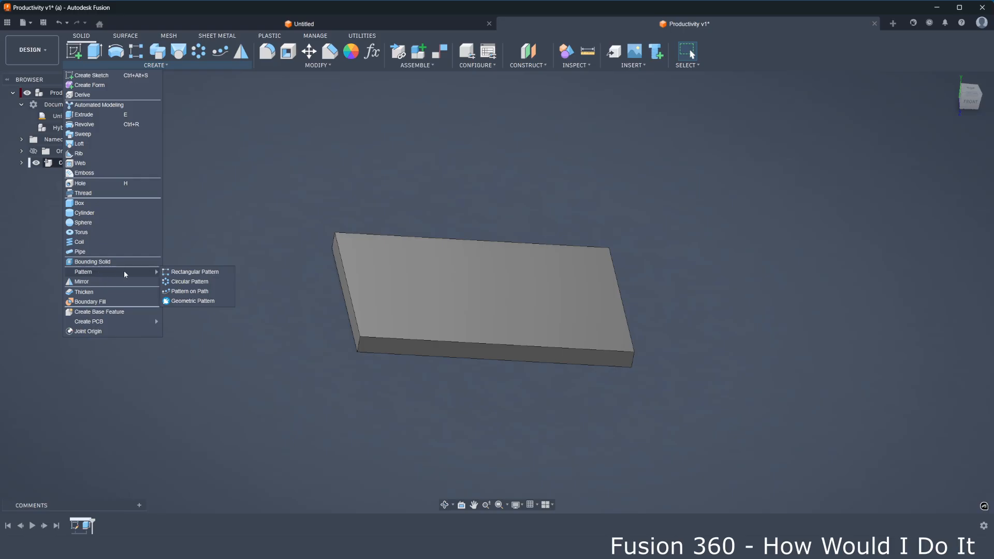
pyautogui.click(228, 272)
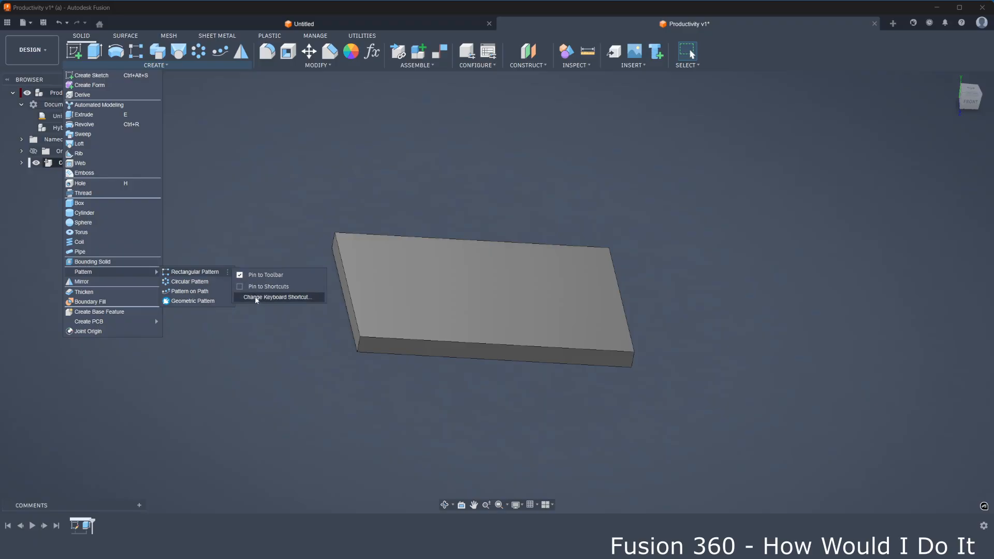
pyautogui.click(283, 298)
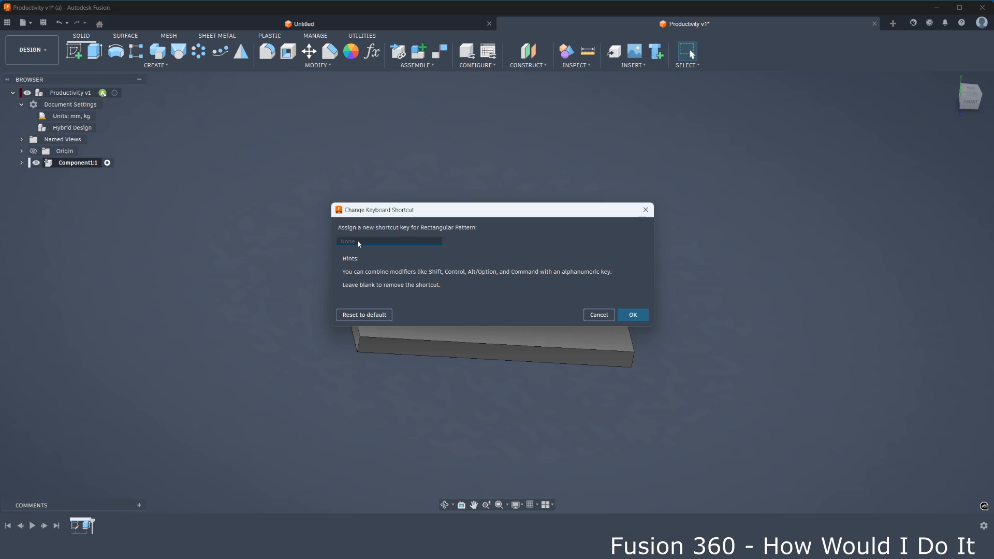
pyautogui.hotkey('ctrl', 'p')
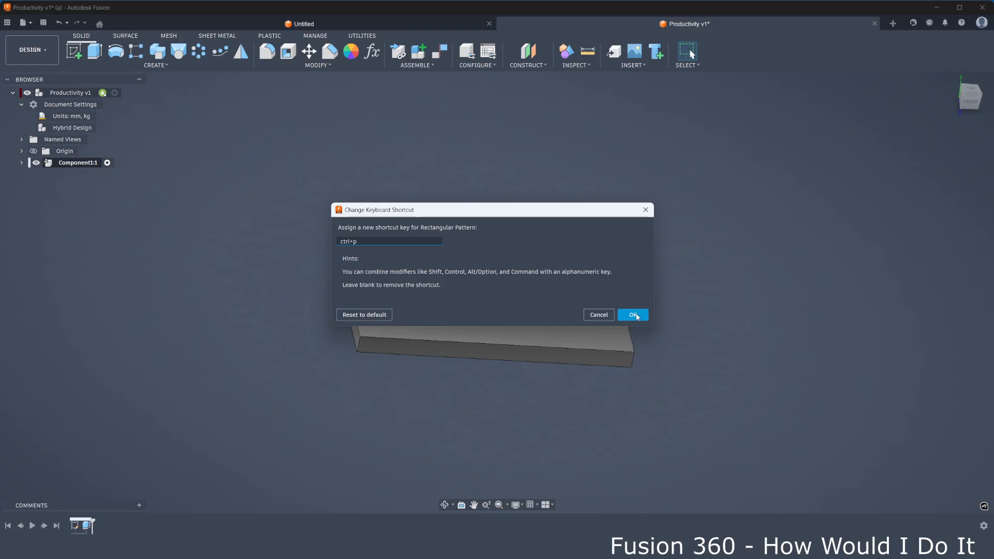
pyautogui.click(634, 315)
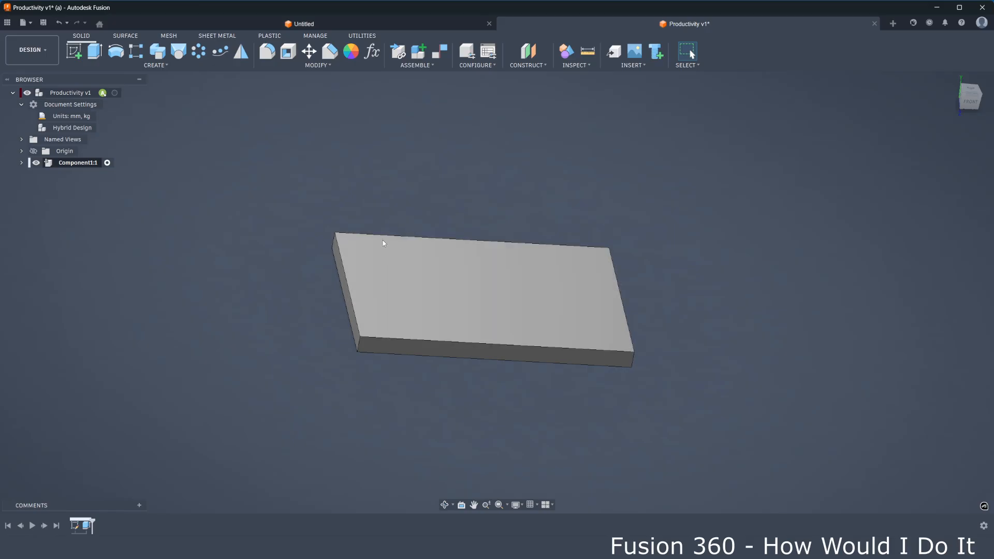
# Start a sketch on the plate's top face and draw a 20 mm diameter circle near its upper-left corner.
pyautogui.click(400, 271)
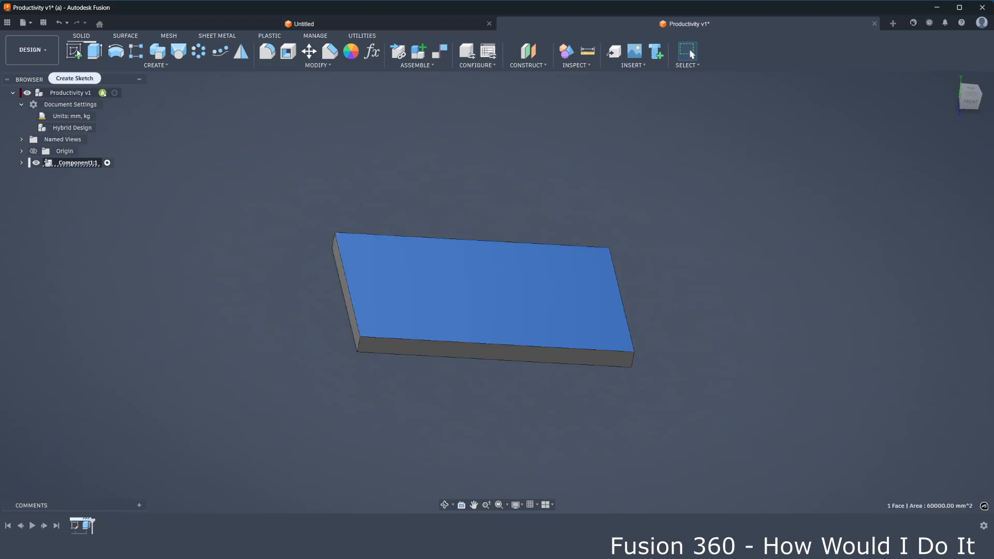
pyautogui.click(74, 51)
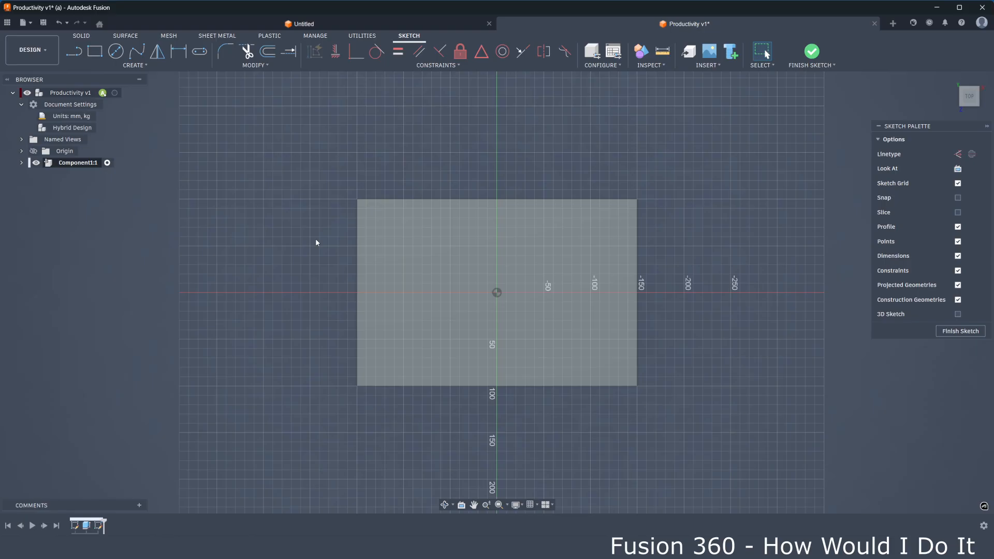
pyautogui.press('c')
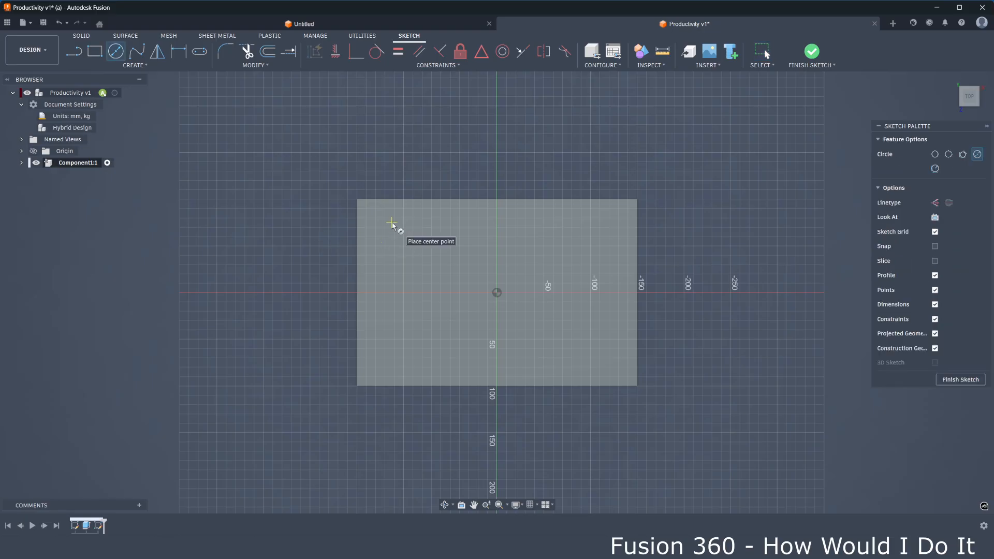
pyautogui.scroll(2, 394, 231)
pyautogui.click(400, 235)
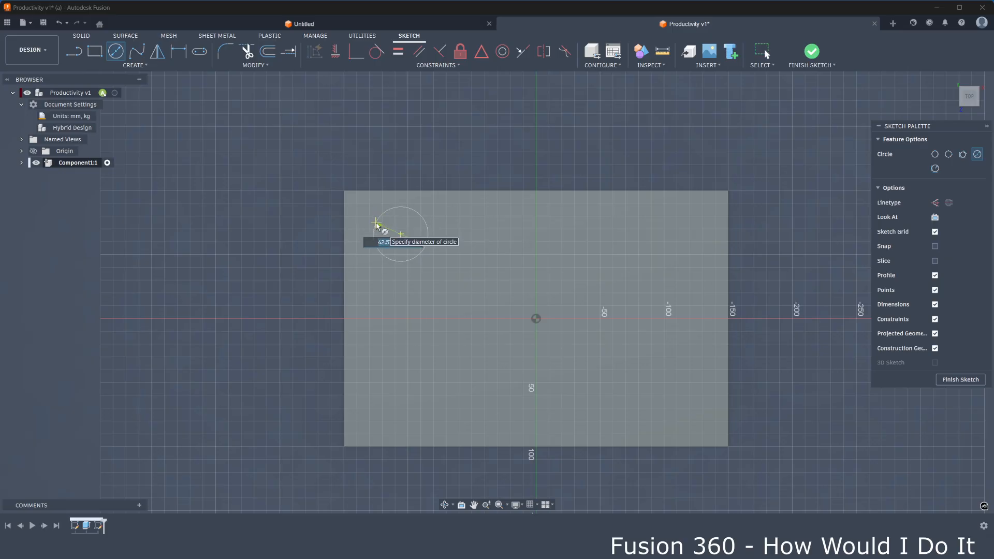
pyautogui.write('20')
pyautogui.press('Return')
pyautogui.press('Escape')
pyautogui.scroll(2, 362, 191)
pyautogui.scroll(-3, 359, 194)
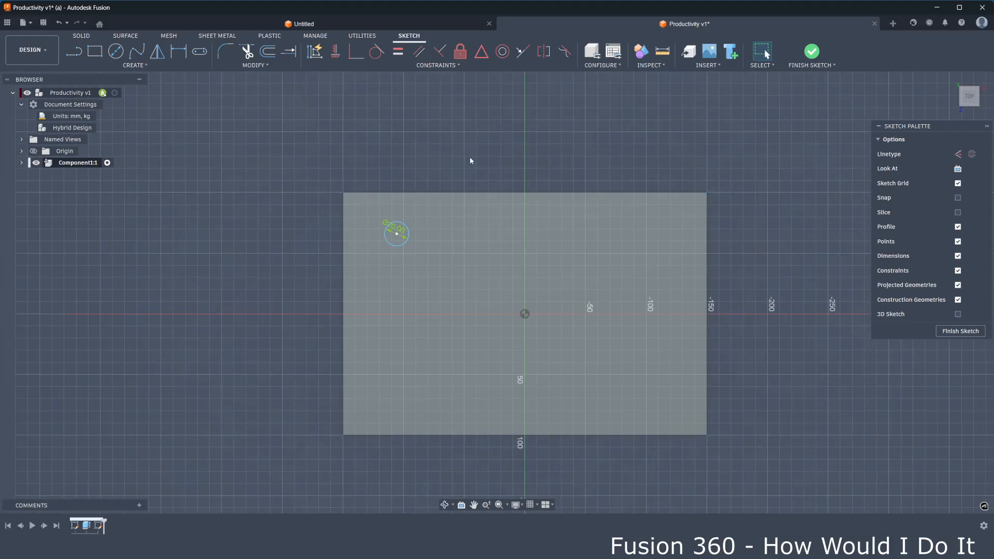
# Dimension the vertical distance between the circle's centre and the origin, setting it to 60 mm.
pyautogui.click(178, 52)
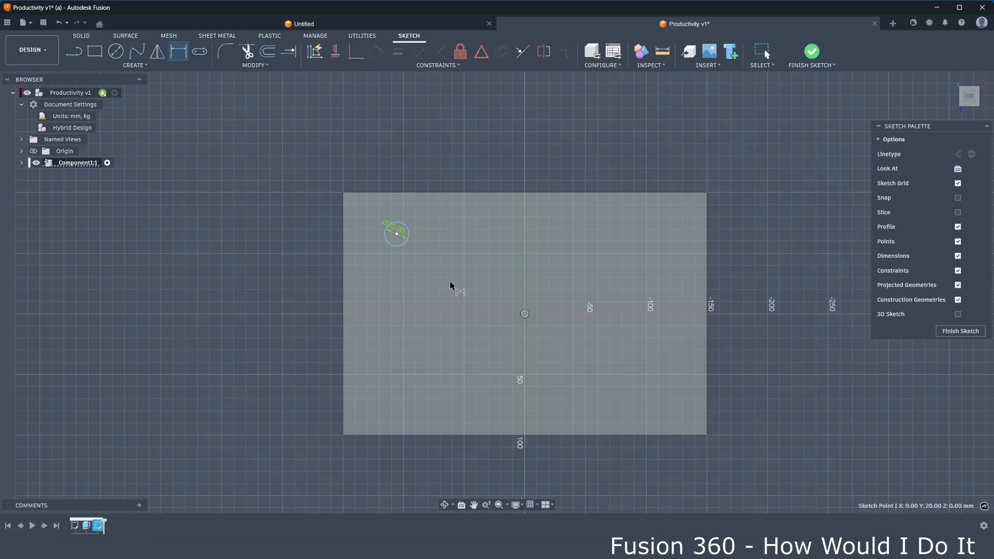
pyautogui.click(397, 235)
pyautogui.click(524, 313)
pyautogui.click(295, 277)
pyautogui.write('60')
pyautogui.press('Return')
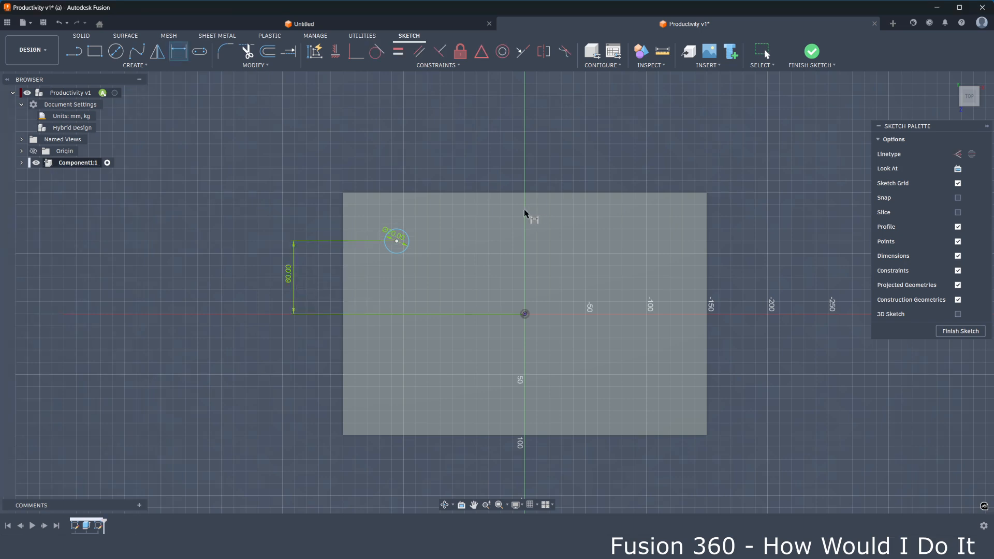
# Align the circle's centre vertically above the origin with a Horizontal/Vertical constraint and reposition its distance dimension beyond the plate's left edge.
pyautogui.click(332, 52)
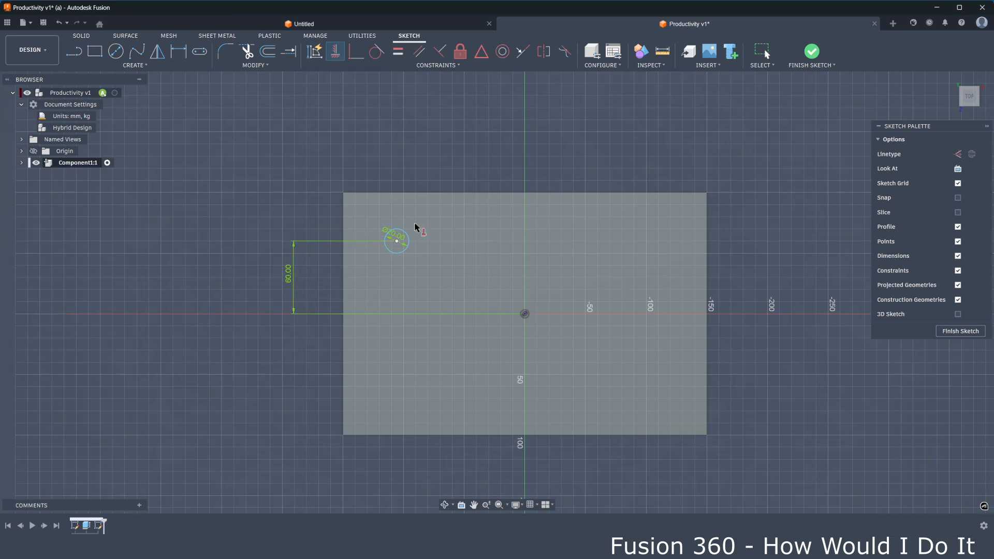
pyautogui.click(398, 242)
pyautogui.click(525, 314)
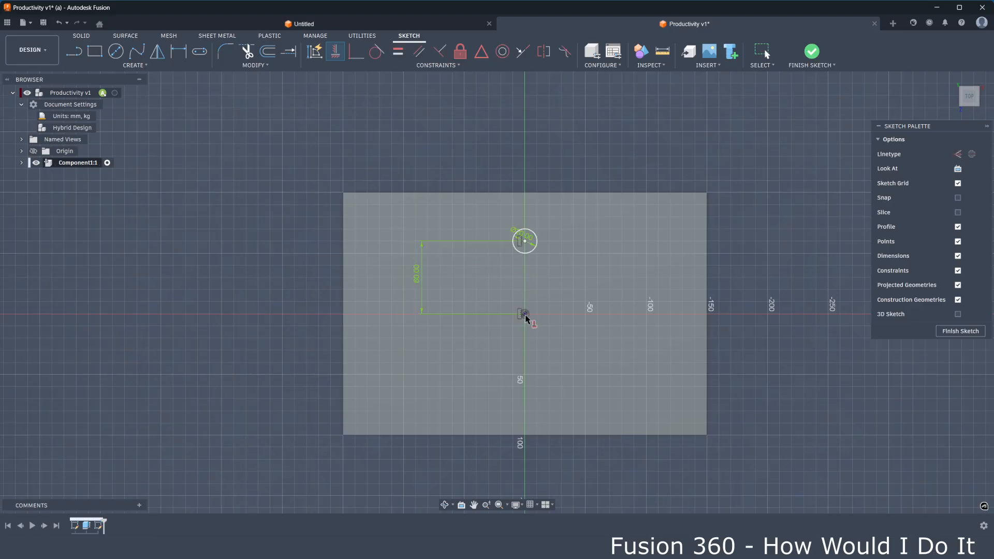
pyautogui.rightClick(593, 144)
pyautogui.click(632, 142)
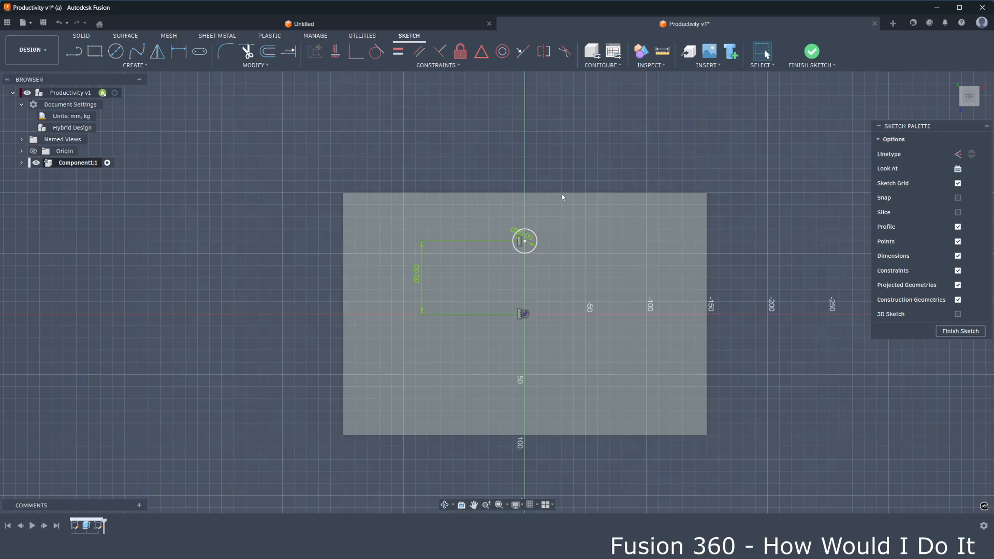
pyautogui.moveTo(413, 282); pyautogui.dragTo(304, 263)
# Extrude the circle profile -5 mm as a cut to make a blind round recess in the plate.
pyautogui.press('e')
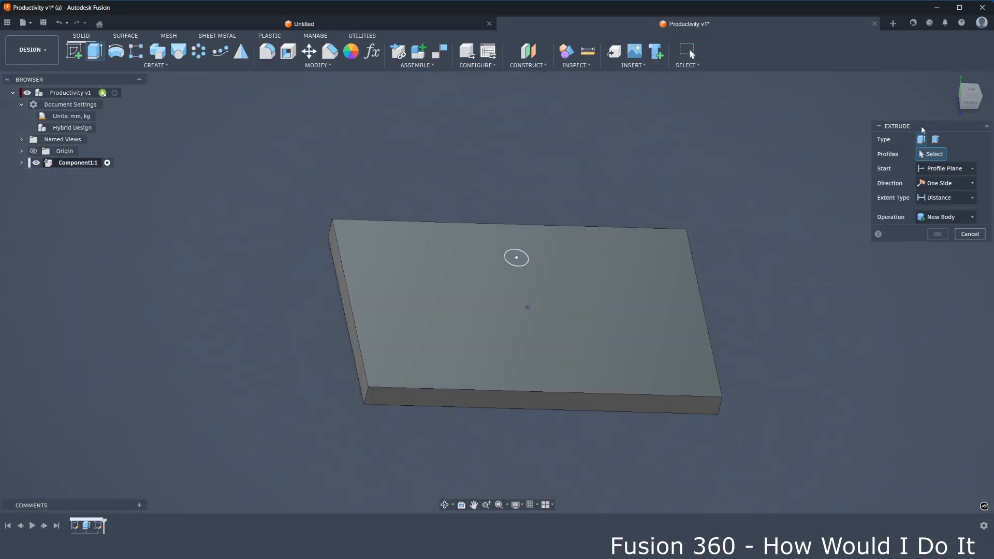
pyautogui.click(516, 258)
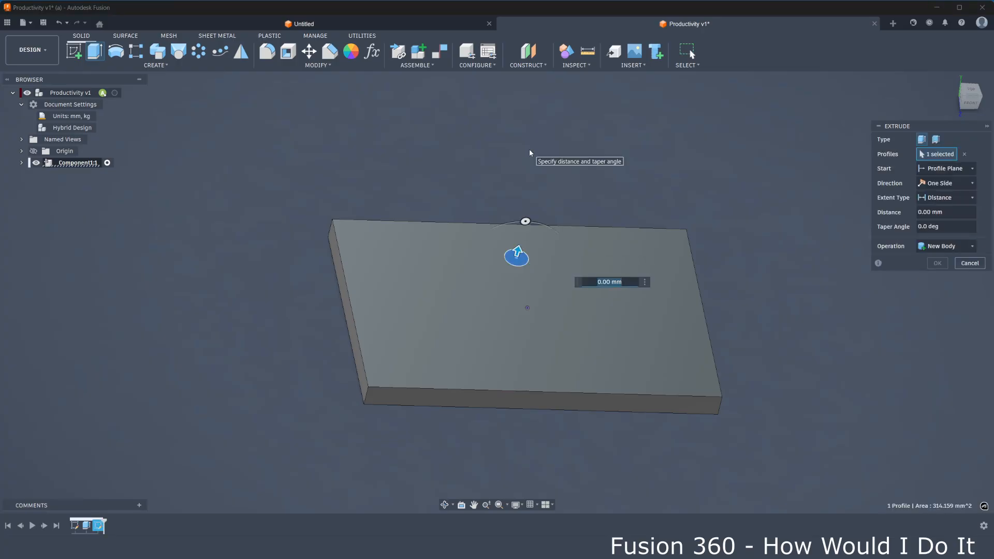
pyautogui.write('-5')
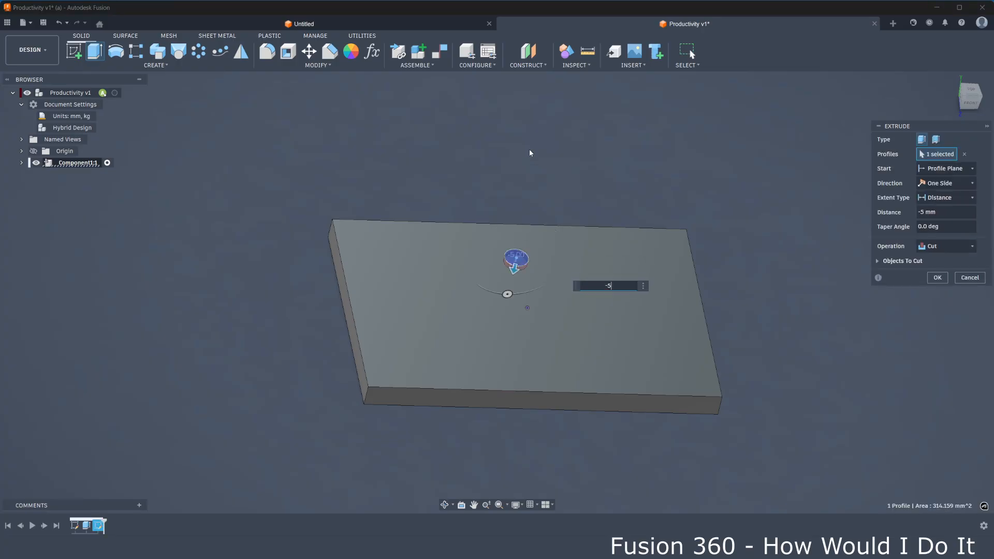
pyautogui.press('Return')
pyautogui.keyDown('shift'); pyautogui.moveTo(508, 195); pyautogui.dragTo(505, 235, button='middle'); pyautogui.keyUp('shift')
pyautogui.scroll(2, 501, 237)
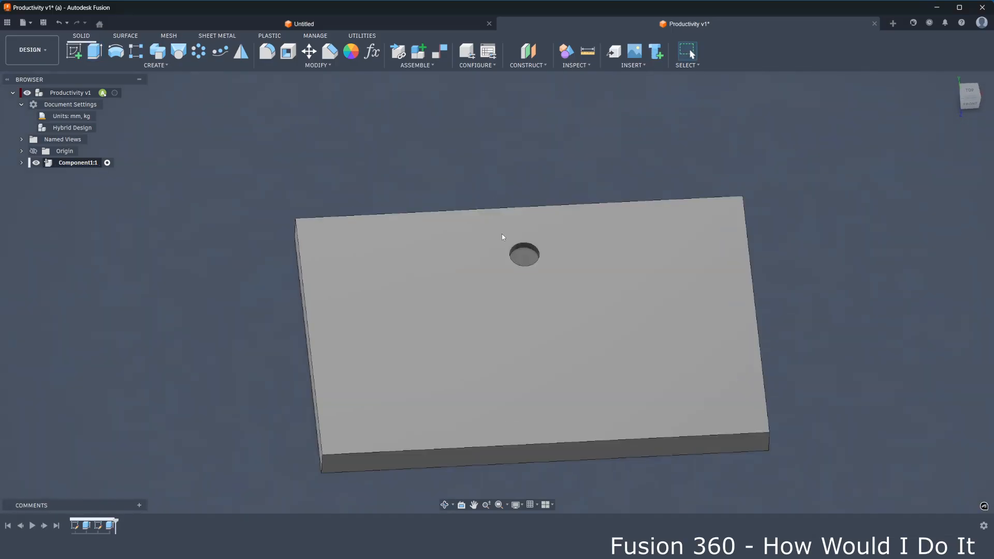
pyautogui.scroll(-2, 503, 237)
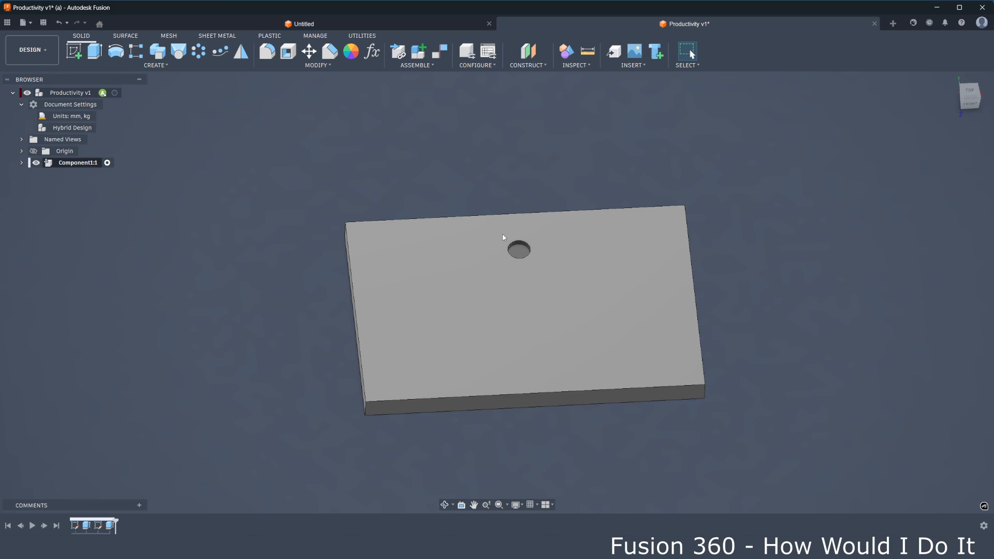
pyautogui.keyDown('shift'); pyautogui.moveTo(435, 223); pyautogui.dragTo(722, 208, button='middle'); pyautogui.keyUp('shift')
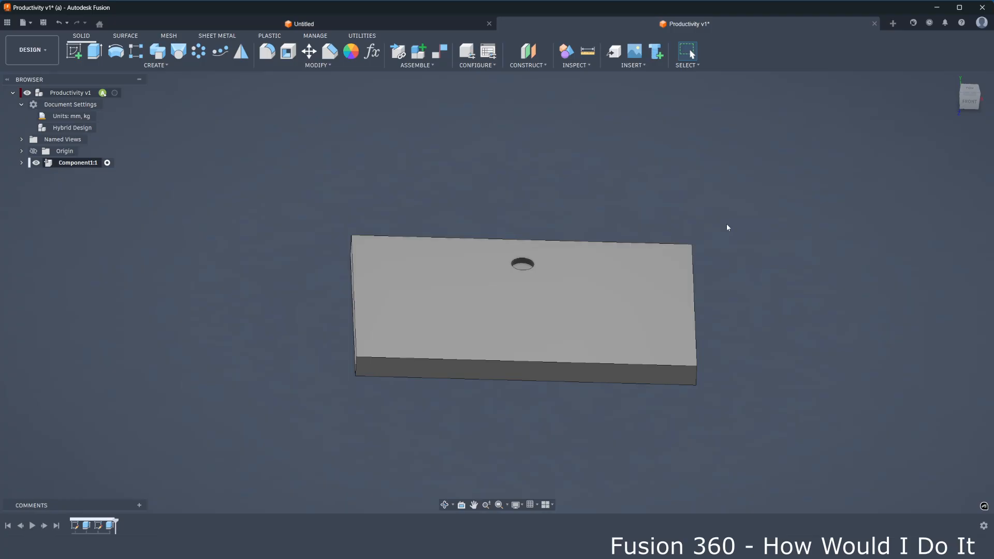
# Apply the Powder Coat (Green) appearance from the smooth powder coat paints to the plate body.
pyautogui.press('a')
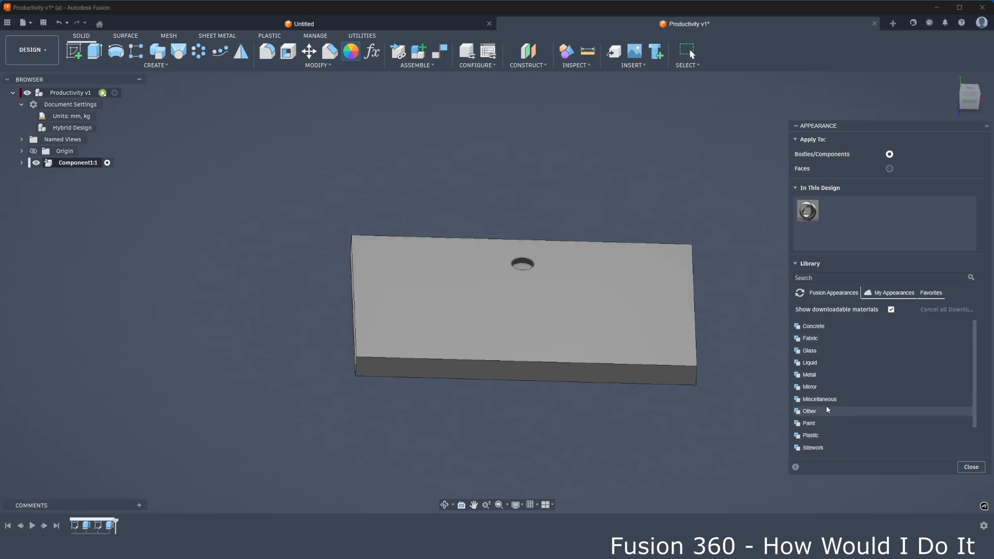
pyautogui.click(818, 423)
pyautogui.scroll(-3, 820, 419)
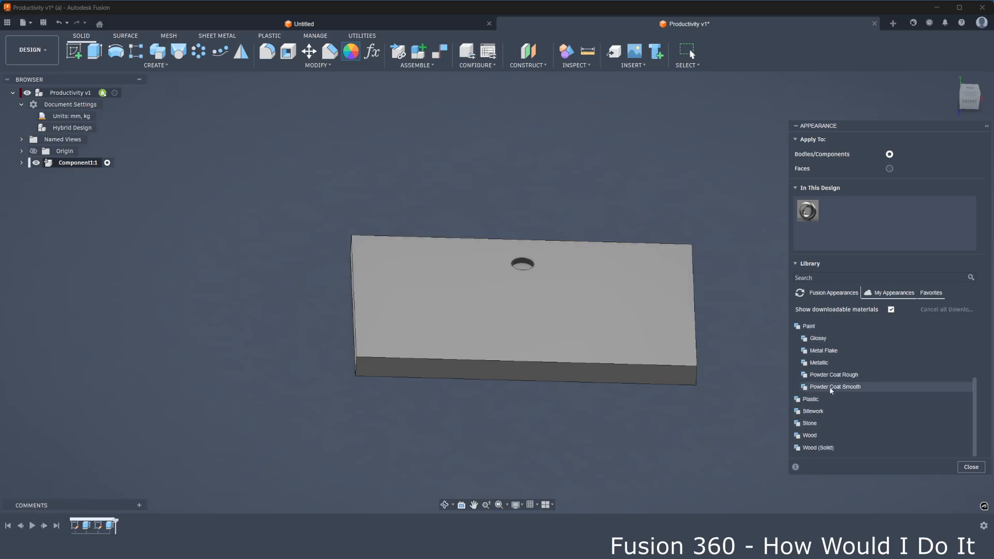
pyautogui.click(857, 387)
pyautogui.scroll(-5, 859, 384)
pyautogui.scroll(2, 858, 384)
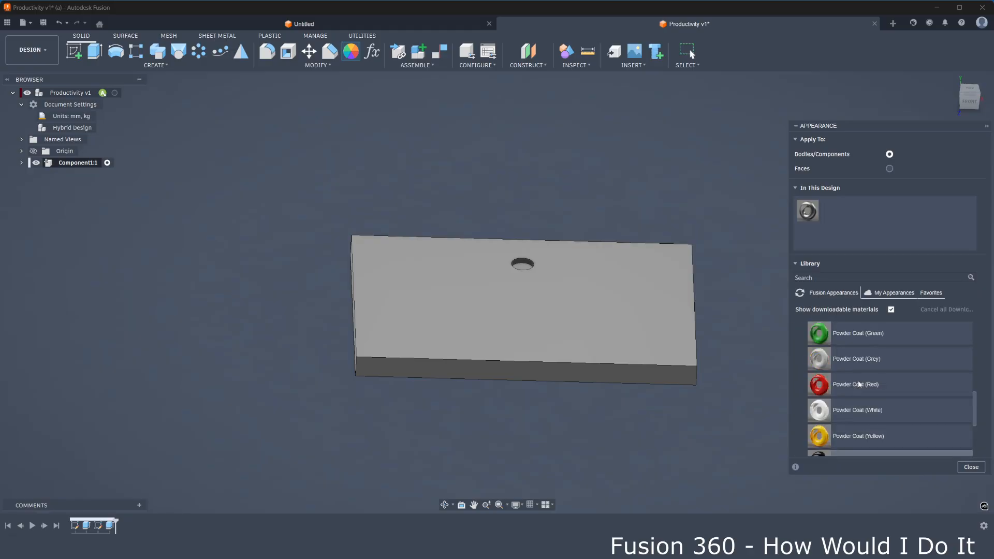
pyautogui.scroll(2, 858, 385)
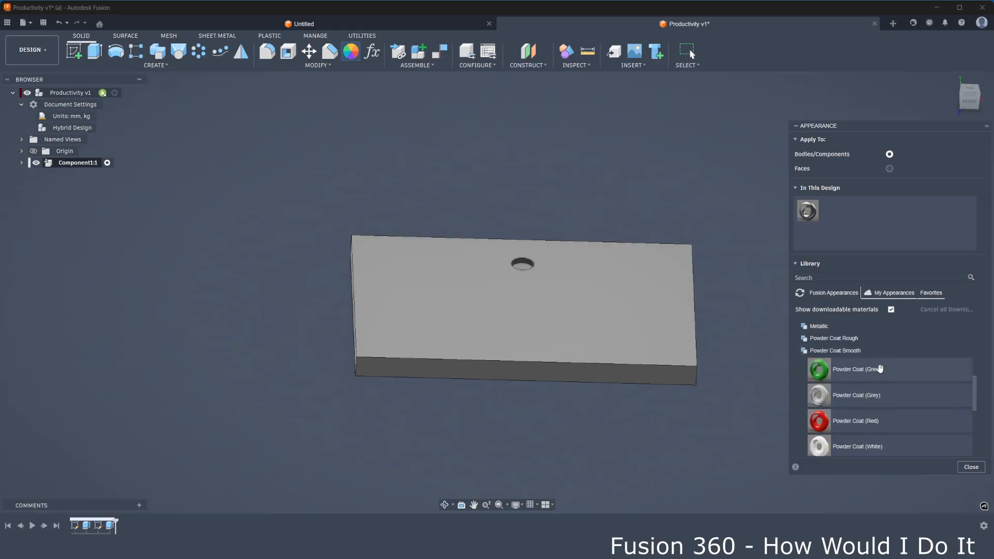
pyautogui.moveTo(856, 371); pyautogui.dragTo(660, 325)
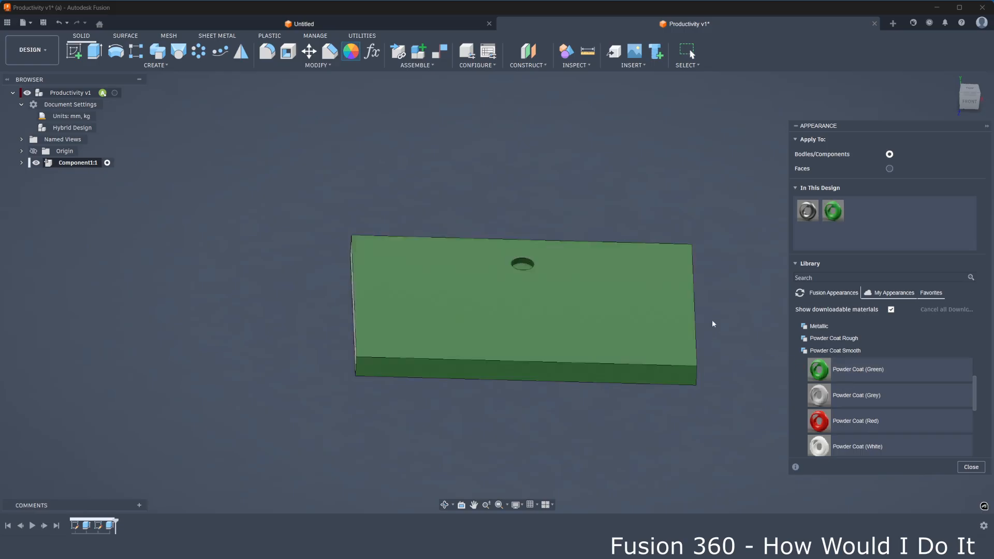
pyautogui.click(971, 468)
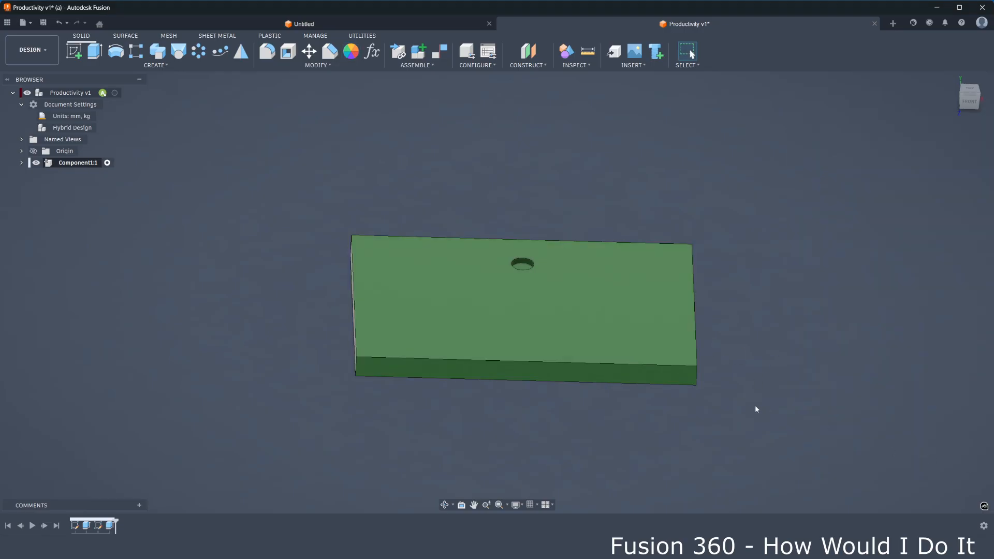
pyautogui.press('a')
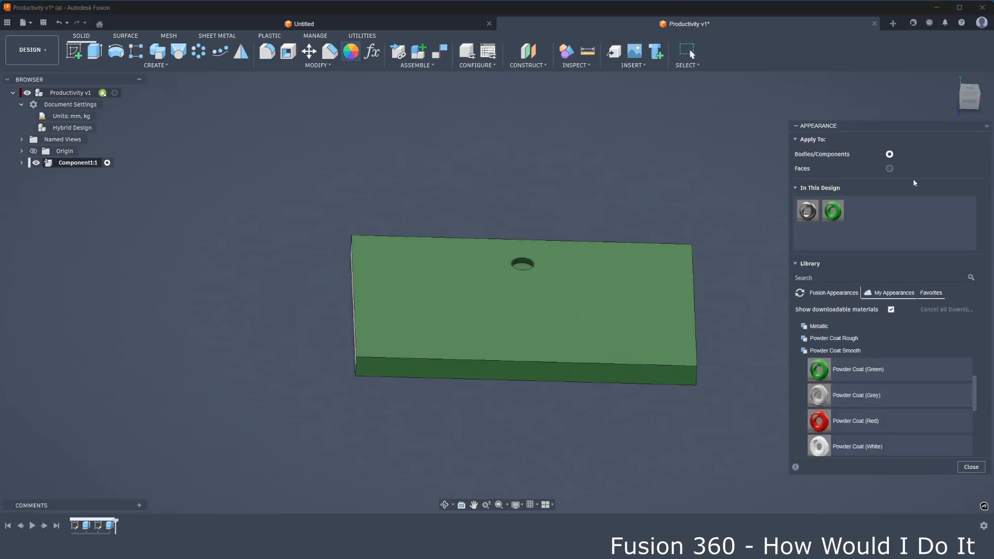
pyautogui.click(971, 468)
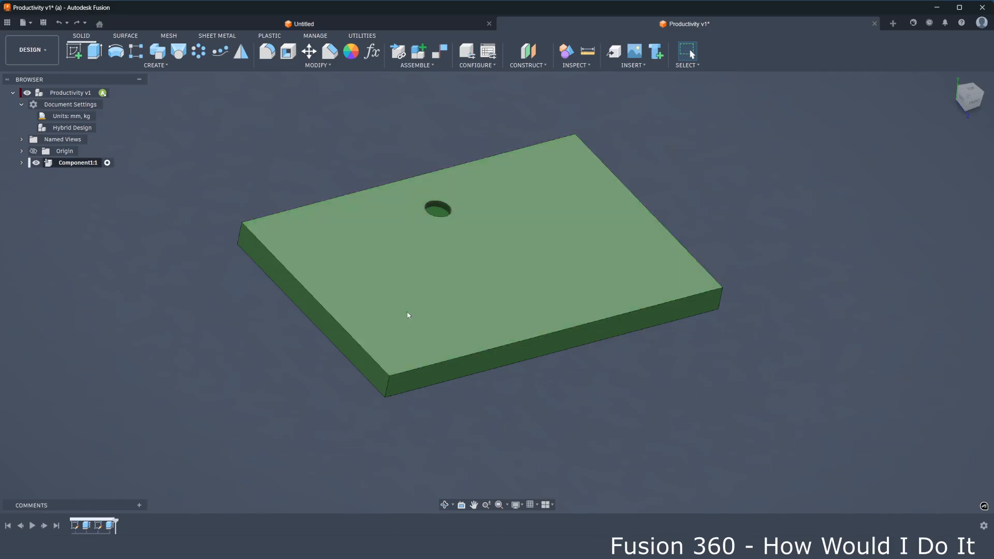
# Edit the plate's base sketch and name the rectangle's horizontal dimension w by entering w=300 mm.
pyautogui.doubleClick(74, 526)
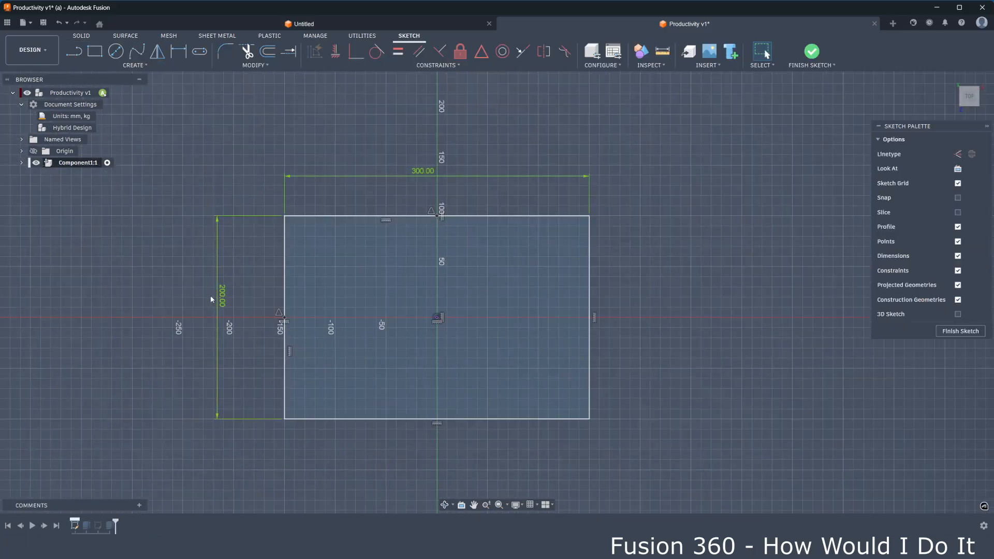
pyautogui.doubleClick(420, 174)
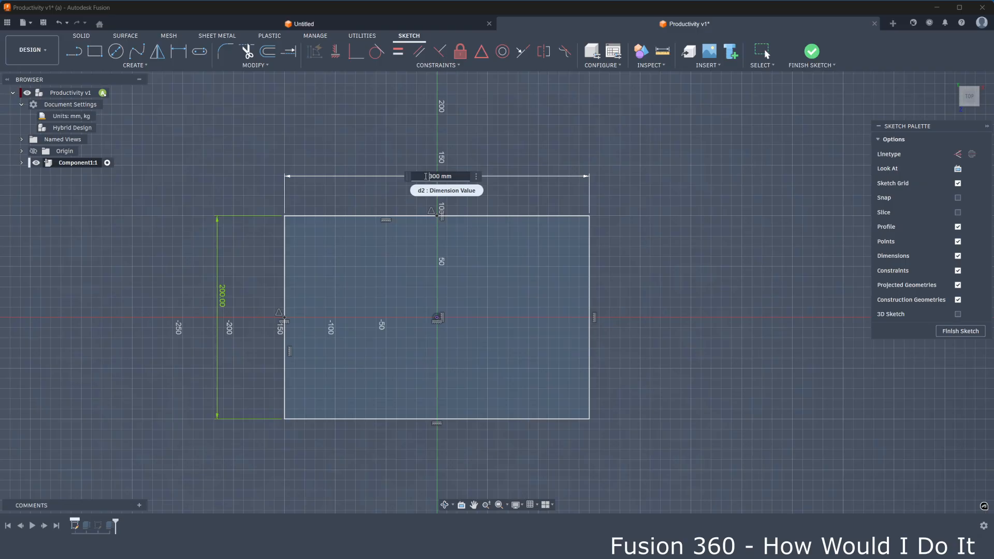
pyautogui.click(425, 176)
pyautogui.write('w=')
pyautogui.press('Return')
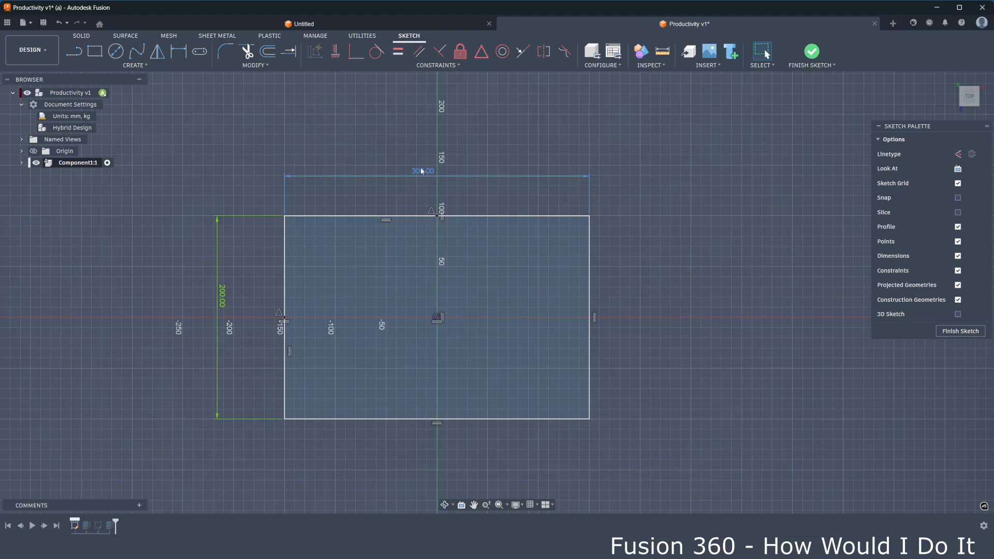
# Name the rectangle's vertical dimension h by entering h=200 mm, and finish the sketch.
pyautogui.moveTo(420, 173)
pyautogui.doubleClick(223, 298)
pyautogui.click(225, 297)
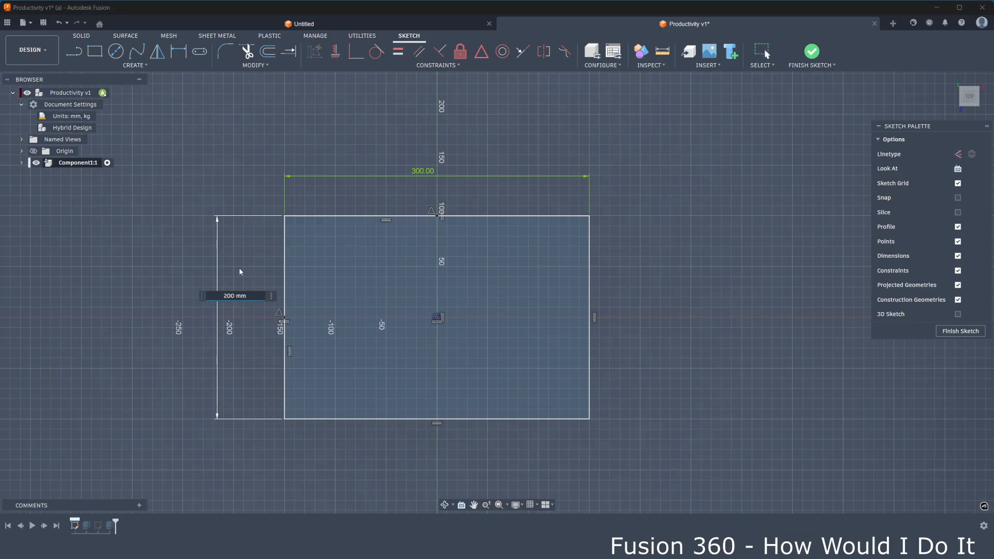
pyautogui.write('h=')
pyautogui.press('Return')
pyautogui.click(543, 299)
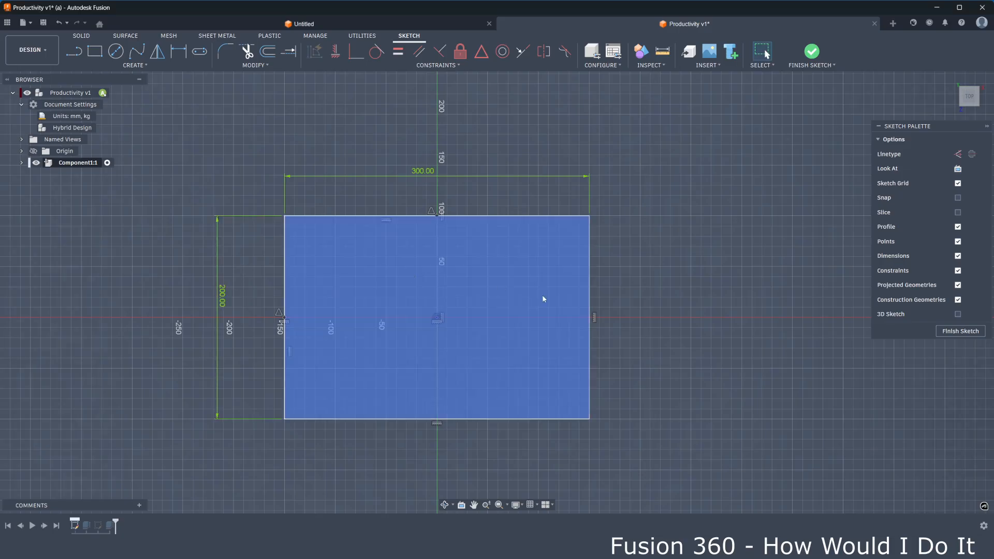
pyautogui.click(610, 293)
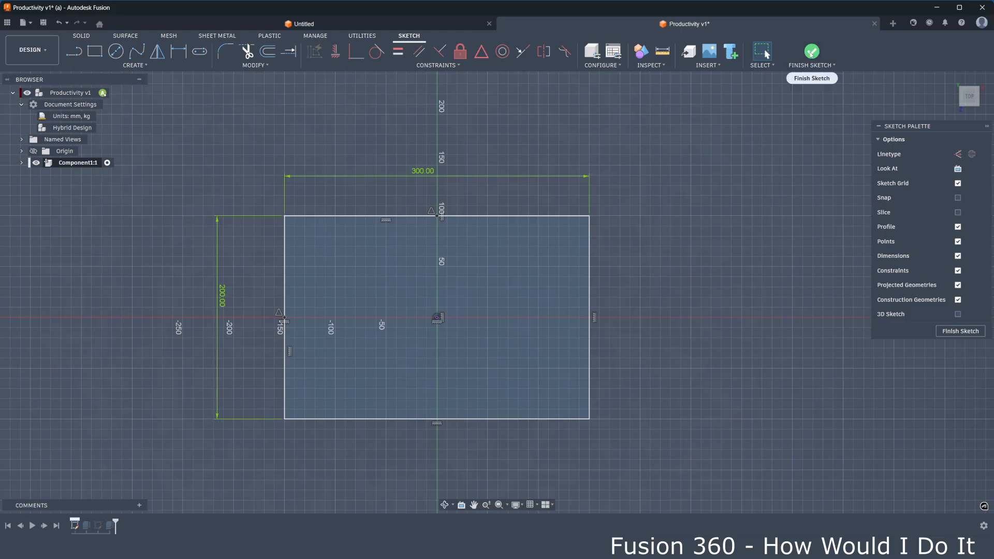
pyautogui.click(811, 52)
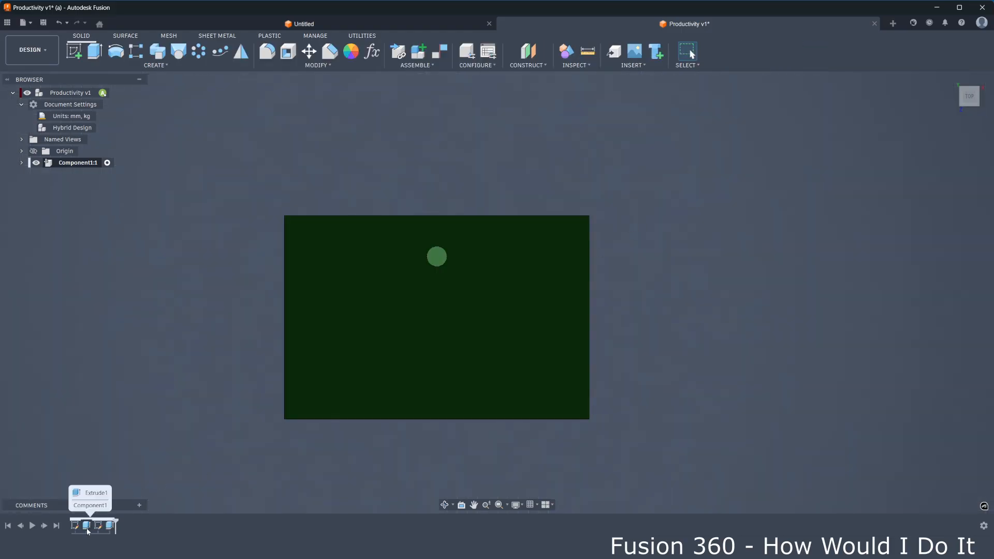
# Edit the plate's base extrusion and name its distance t by entering t=20 mm.
pyautogui.doubleClick(87, 526)
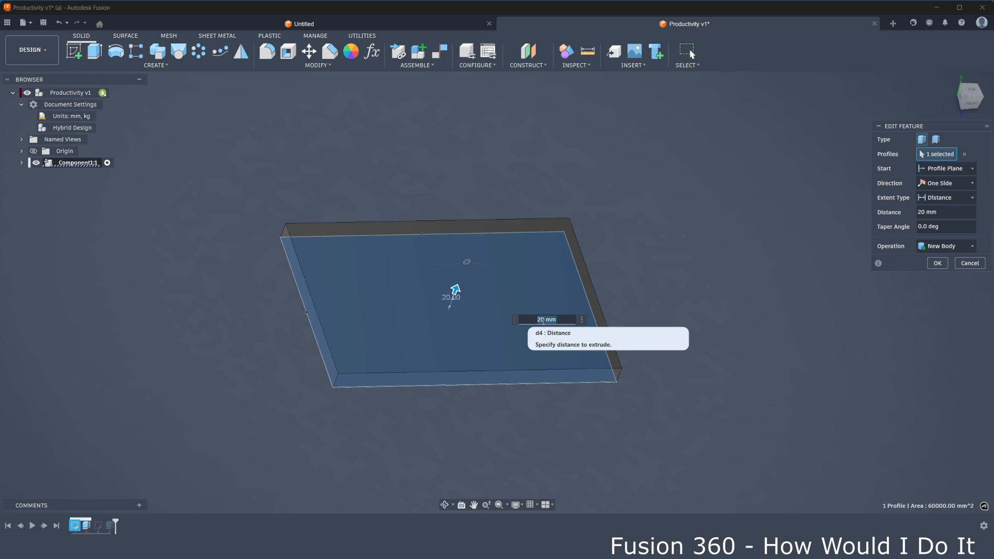
pyautogui.click(538, 320)
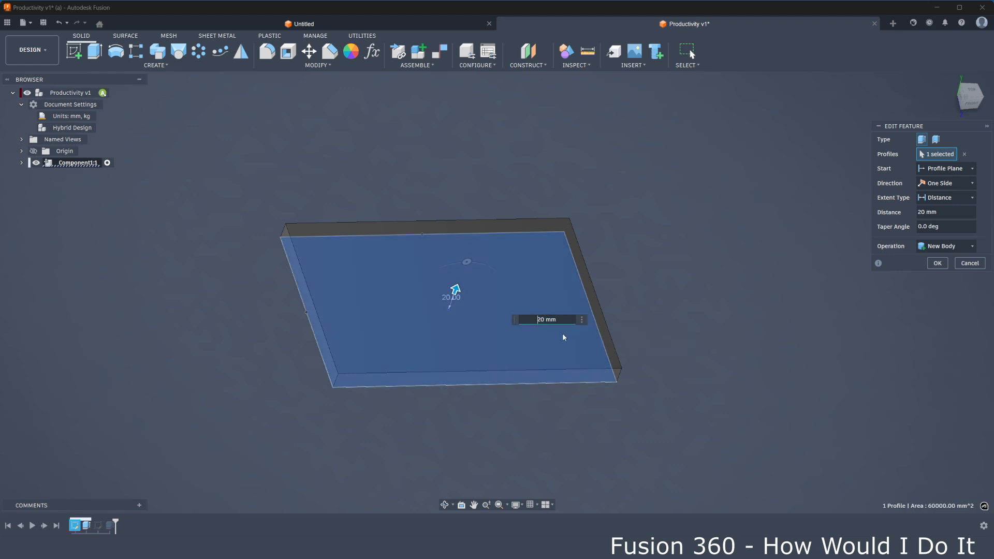
pyautogui.write('t=')
pyautogui.press('Return')
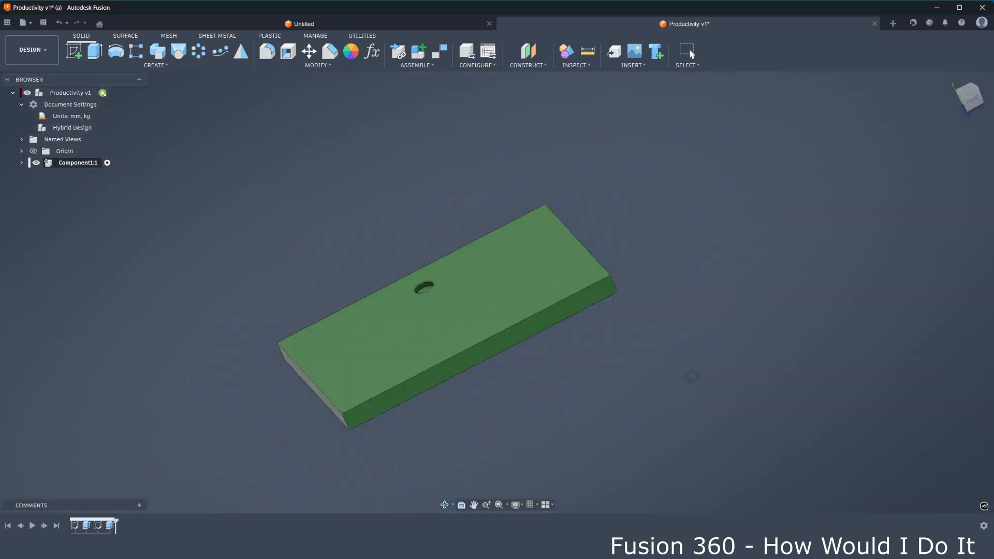
pyautogui.keyDown('shift'); pyautogui.moveTo(691, 377); pyautogui.dragTo(702, 402, button='middle'); pyautogui.keyUp('shift')
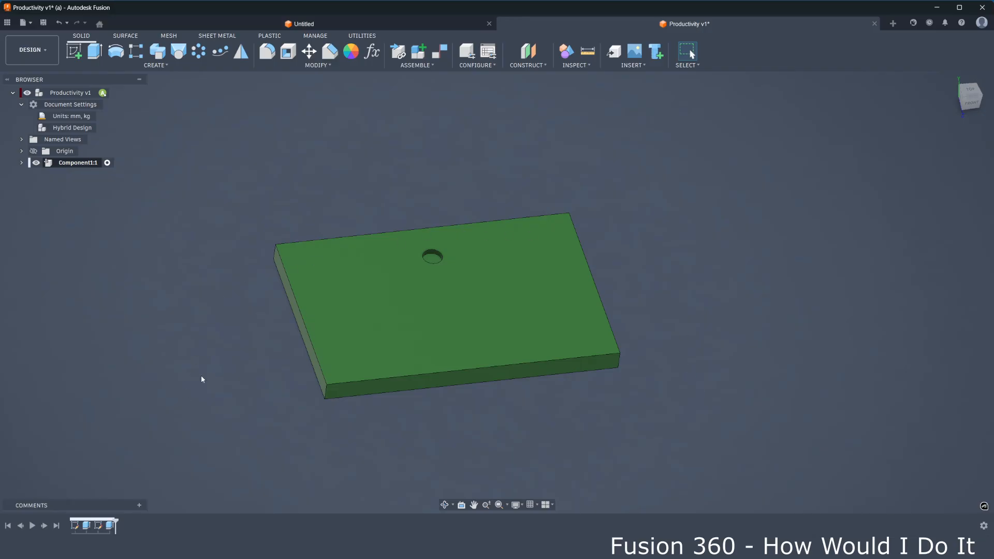
# Open the design parameters in a narrower window beside the plate, filter for w and set its expression to 500 mm.
pyautogui.click(318, 65)
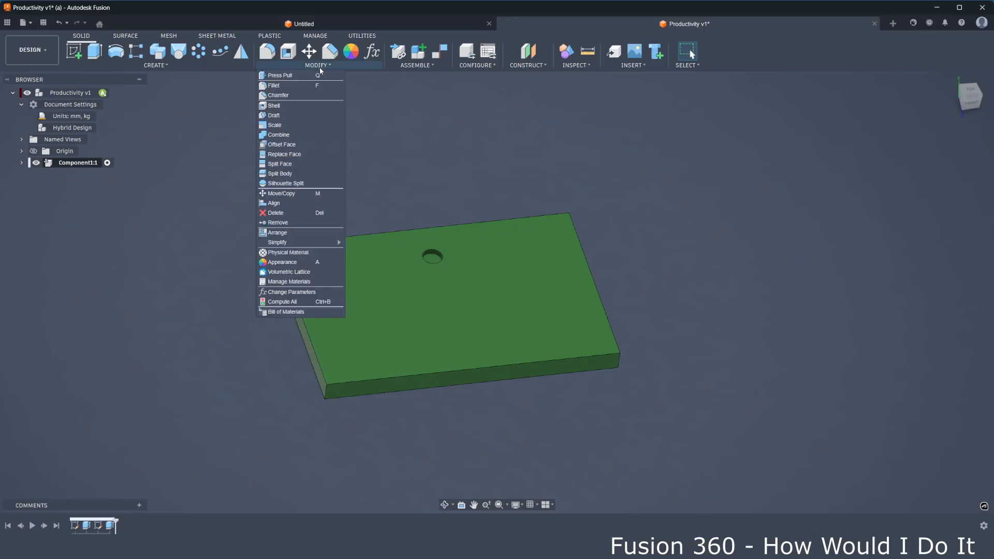
pyautogui.click(278, 293)
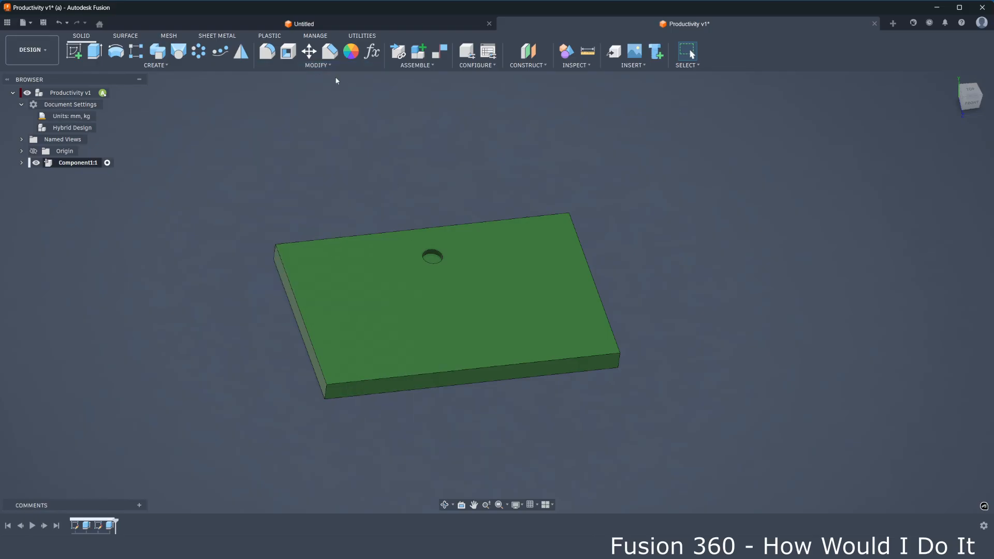
pyautogui.click(319, 68)
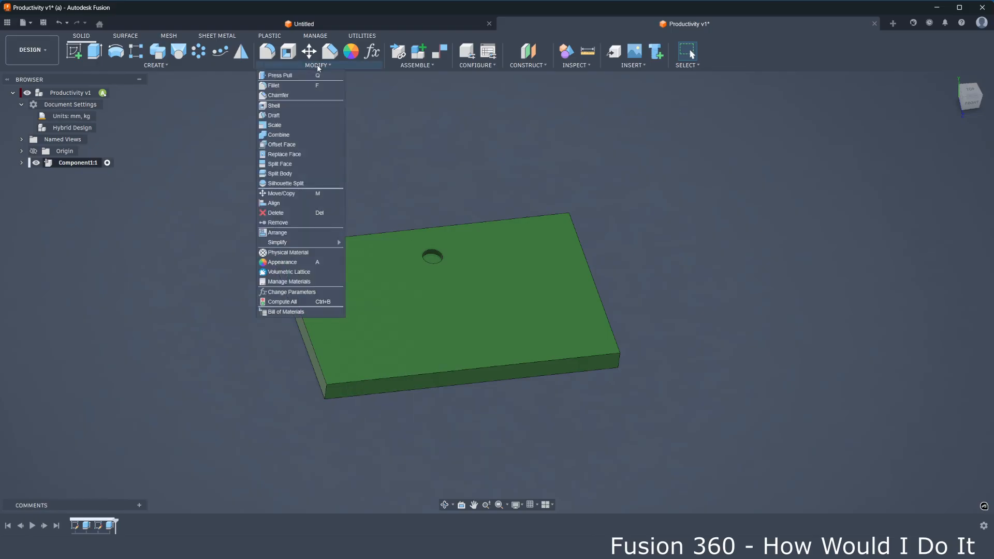
pyautogui.click(277, 295)
pyautogui.moveTo(673, 398); pyautogui.dragTo(938, 402, button='middle')
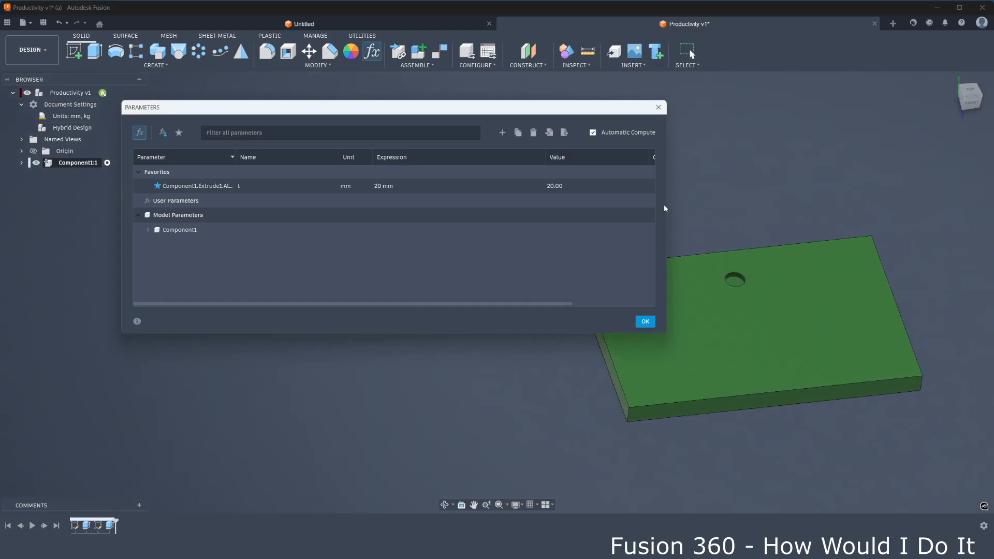
pyautogui.moveTo(665, 207); pyautogui.dragTo(500, 207)
pyautogui.click(215, 132)
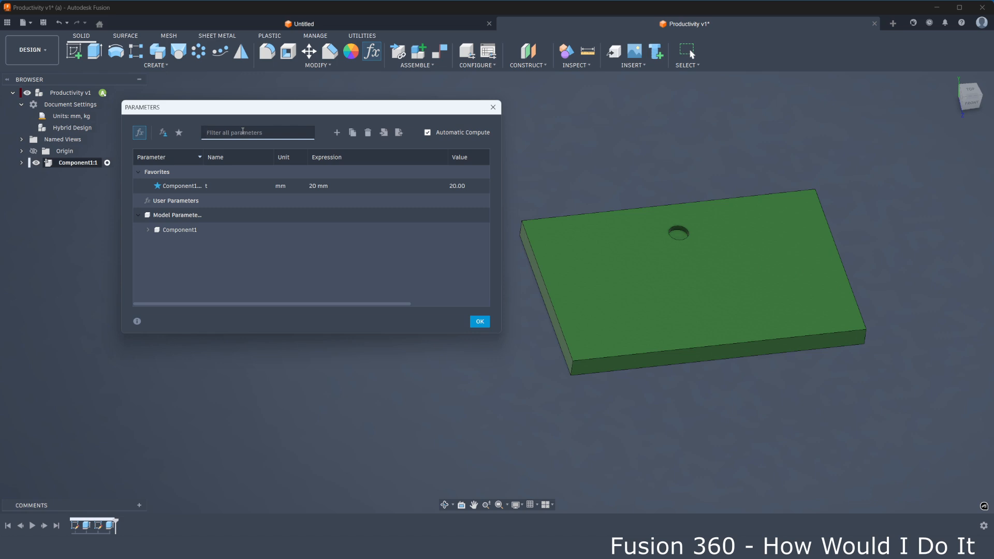
pyautogui.write('w')
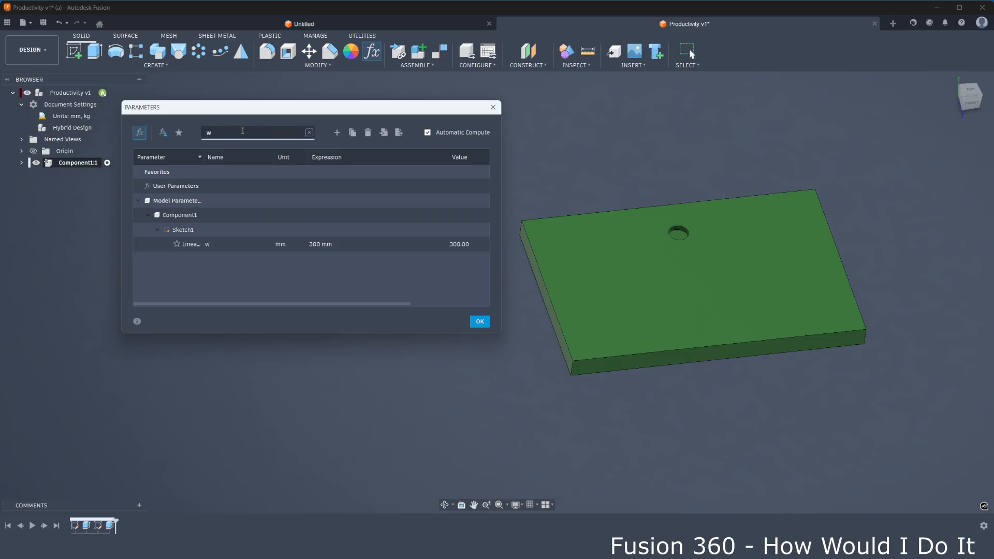
pyautogui.click(317, 246)
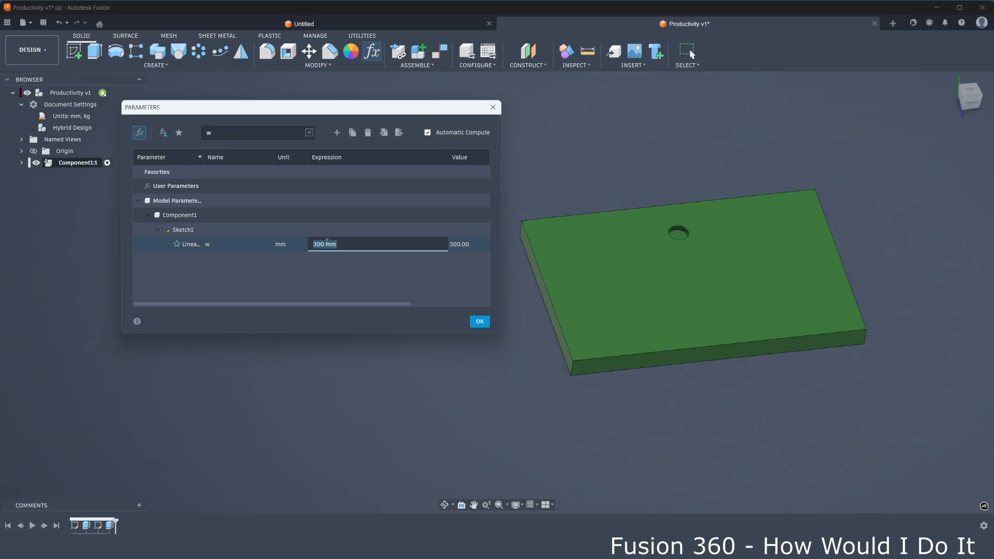
pyautogui.write('500')
pyautogui.press('Return')
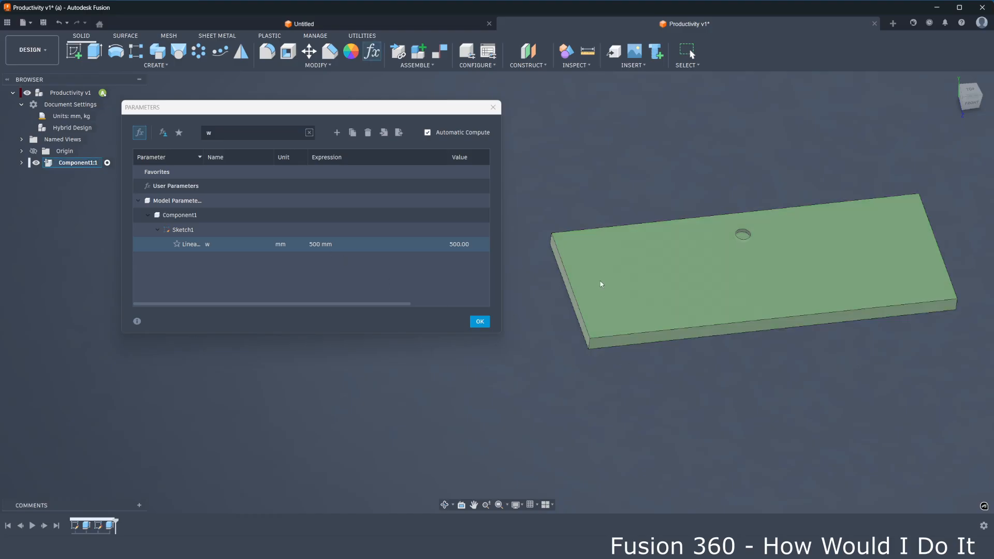
# Filter the parameters for h and set the plate's height parameter to 400 mm.
pyautogui.moveTo(220, 133); pyautogui.dragTo(195, 130)
pyautogui.press('BackSpace')
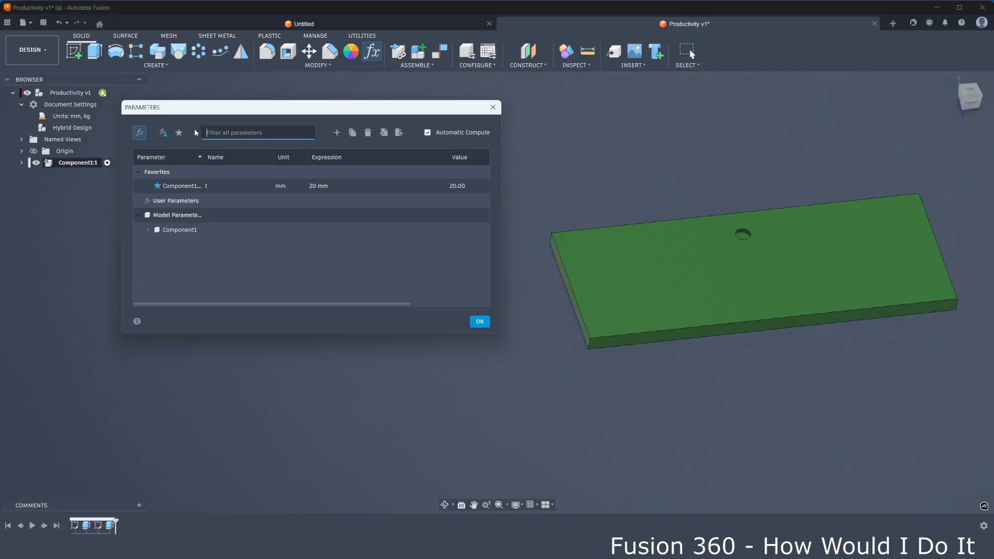
pyautogui.write('h')
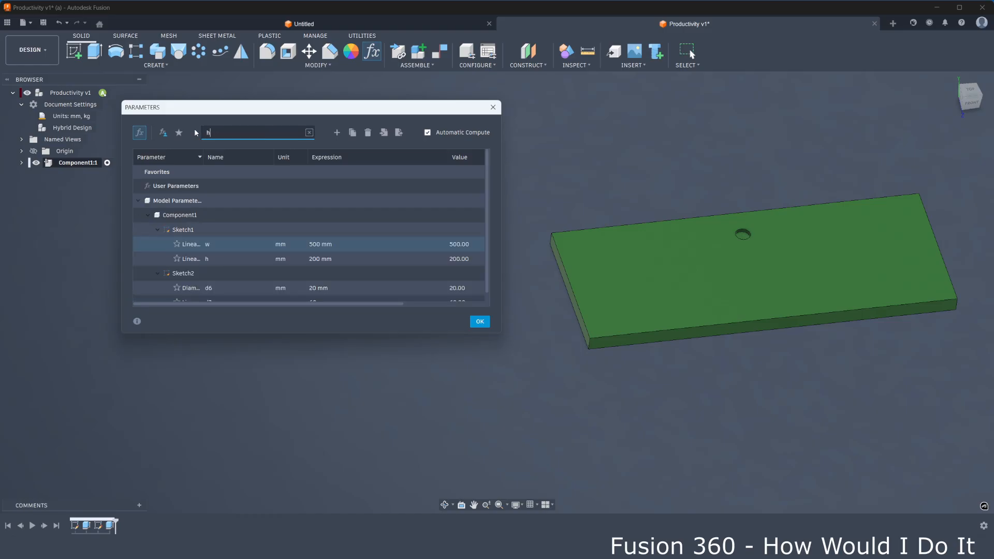
pyautogui.doubleClick(317, 259)
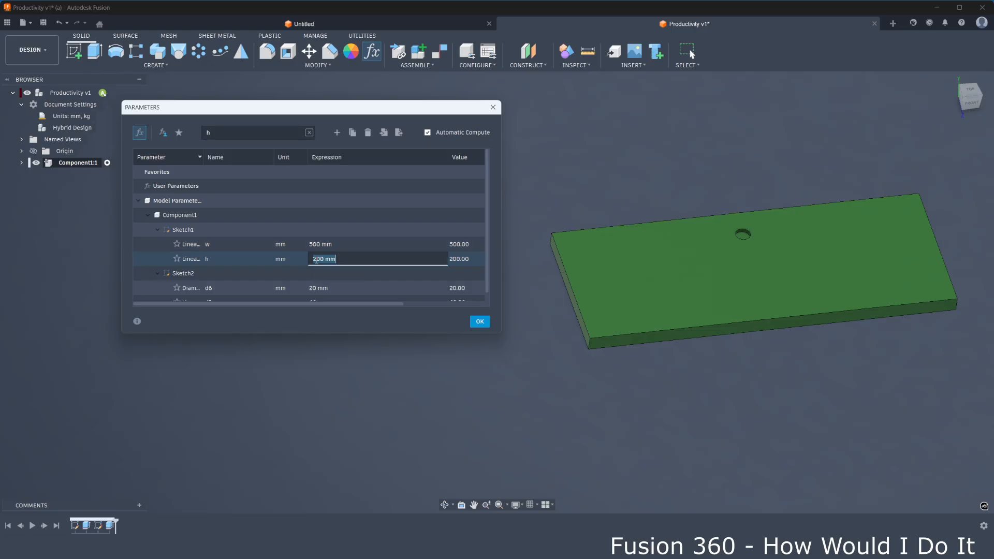
pyautogui.write('400')
pyautogui.press('Return')
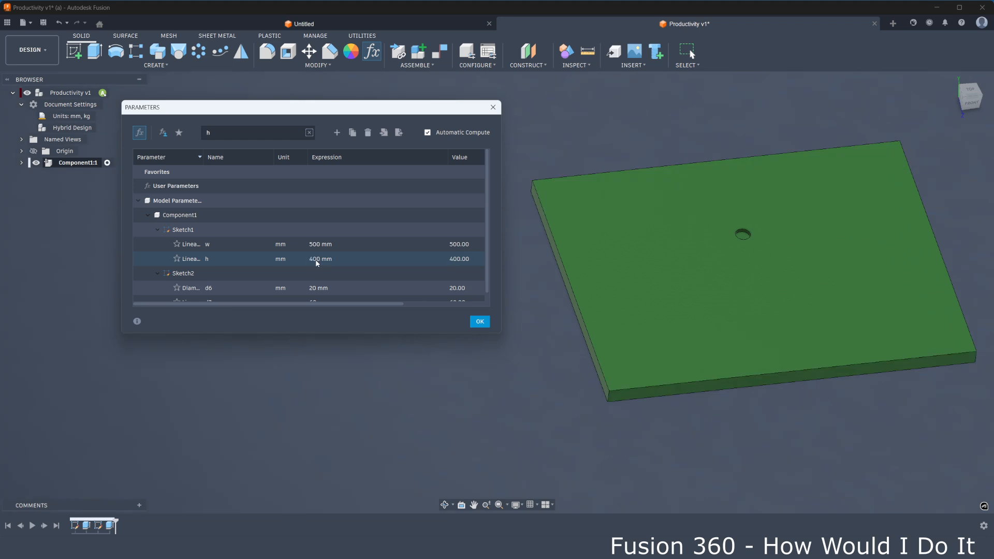
# Filter the parameters for t and set the plate's thickness parameter to 30 mm.
pyautogui.moveTo(211, 133); pyautogui.dragTo(195, 133)
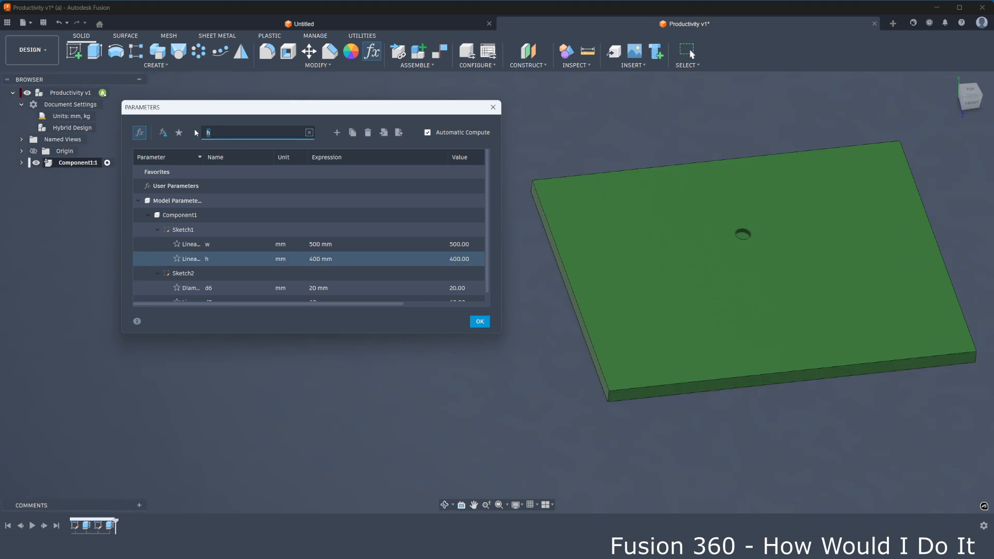
pyautogui.write('t')
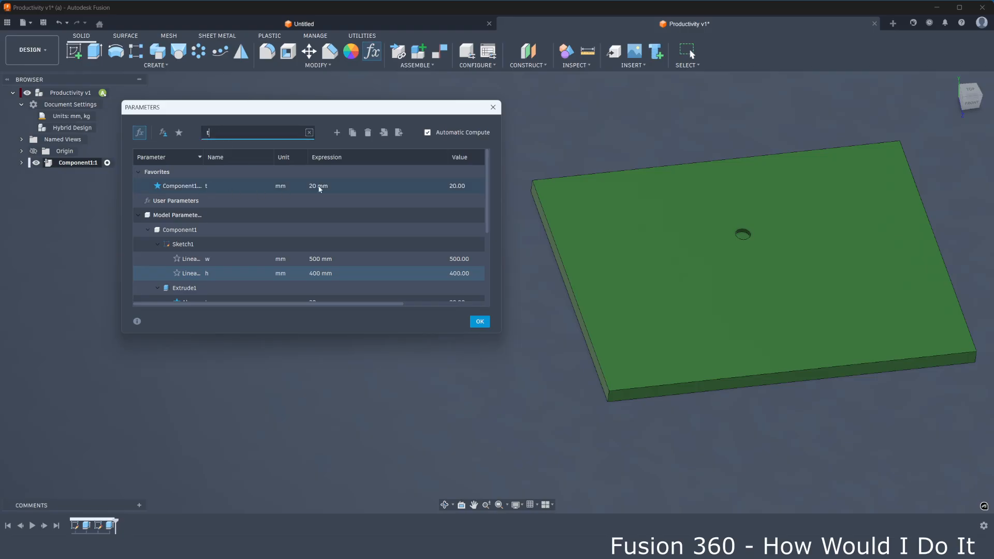
pyautogui.click(320, 188)
pyautogui.write('30')
pyautogui.press('Return')
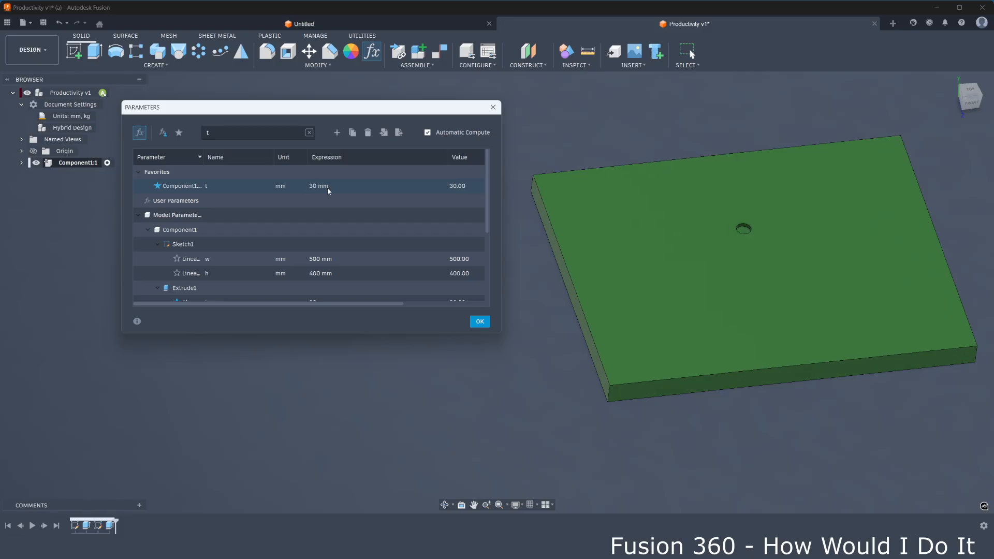
pyautogui.keyDown('shift'); pyautogui.moveTo(616, 414); pyautogui.dragTo(619, 380, button='middle'); pyautogui.keyUp('shift')
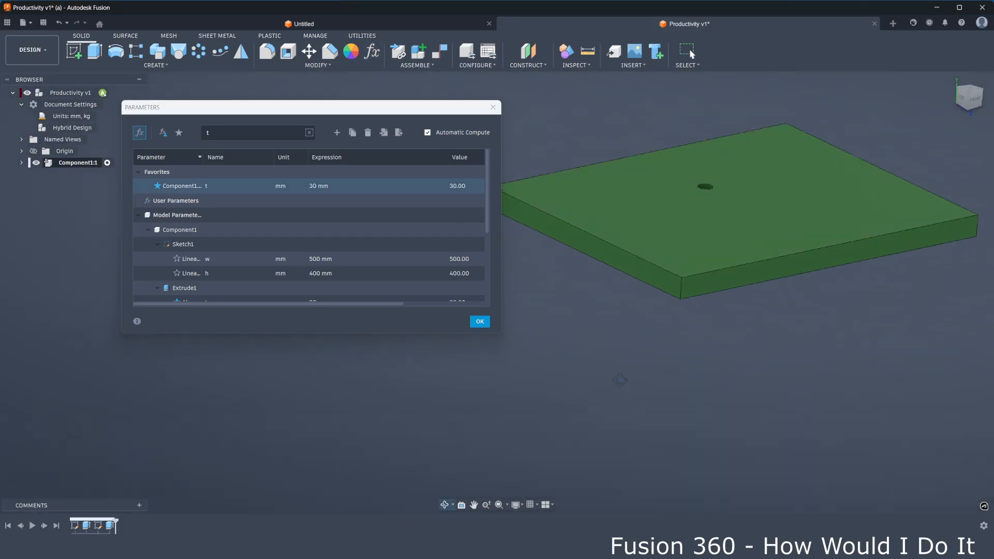
# Accept the parameter edits and close the design parameters.
pyautogui.scroll(-4, 630, 391)
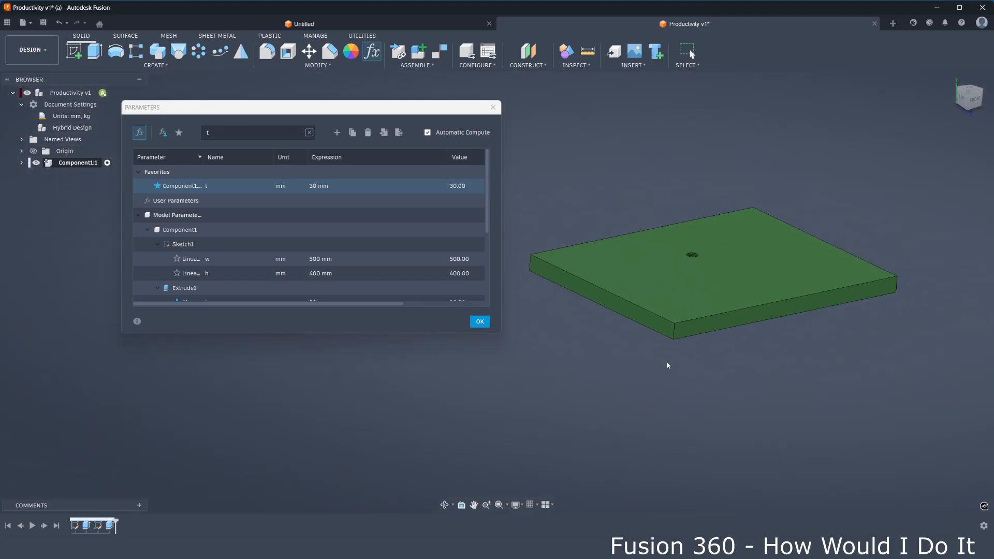
pyautogui.scroll(2, 666, 362)
pyautogui.scroll(-2, 661, 345)
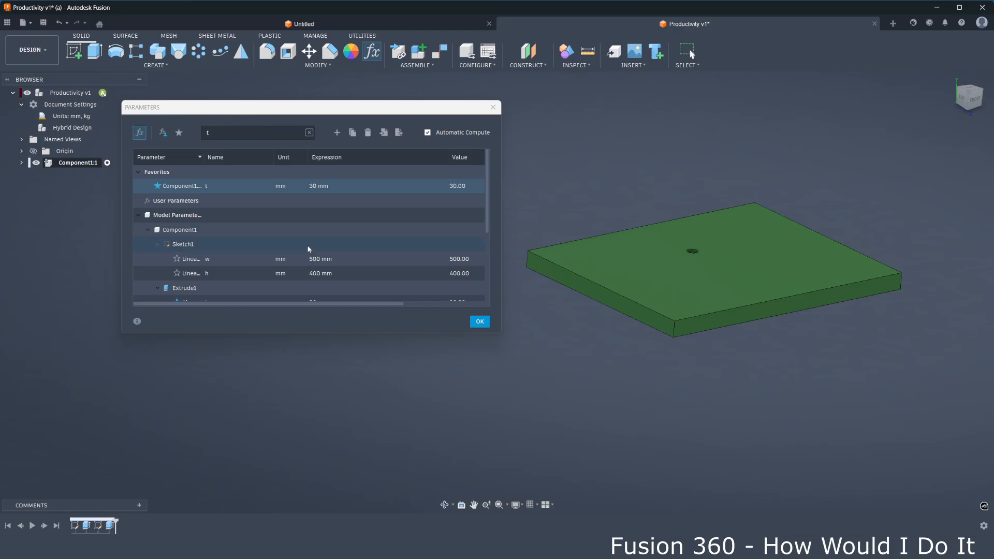
pyautogui.click(480, 321)
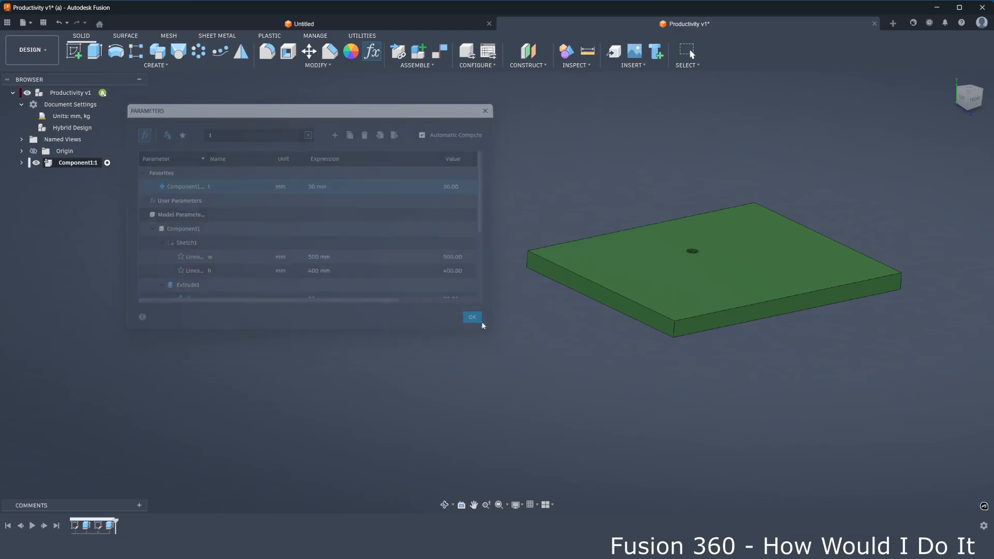
# Undo the recent parameter changes to the plate's size.
pyautogui.scroll(-2, 520, 345)
pyautogui.keyDown('shift'); pyautogui.moveTo(521, 345); pyautogui.dragTo(437, 320, button='middle'); pyautogui.keyUp('shift')
pyautogui.scroll(1, 437, 320)
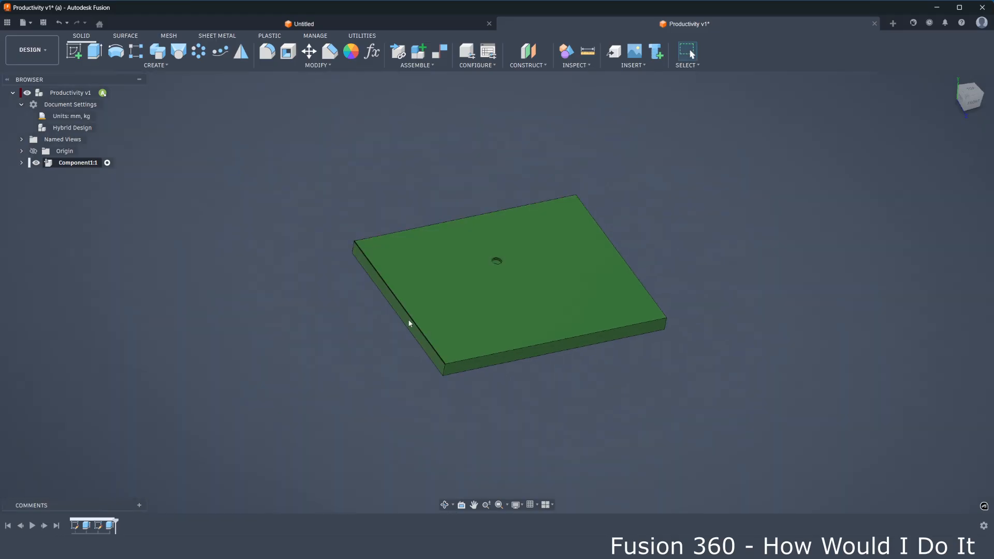
pyautogui.scroll(-2, 409, 324)
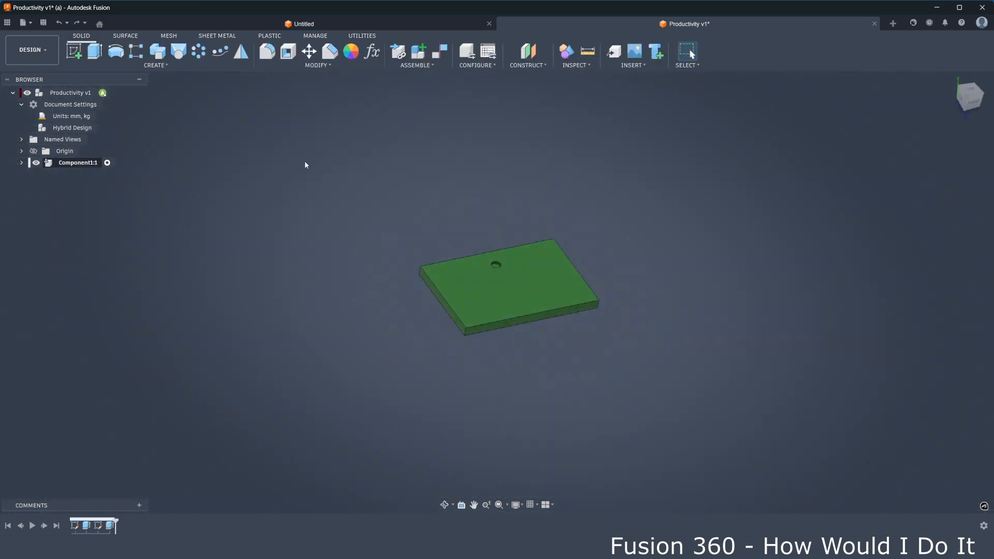
# Examine the plate and its round recess close up and from different angles.
pyautogui.middleClick(578, 340)
pyautogui.middleClick(578, 340)
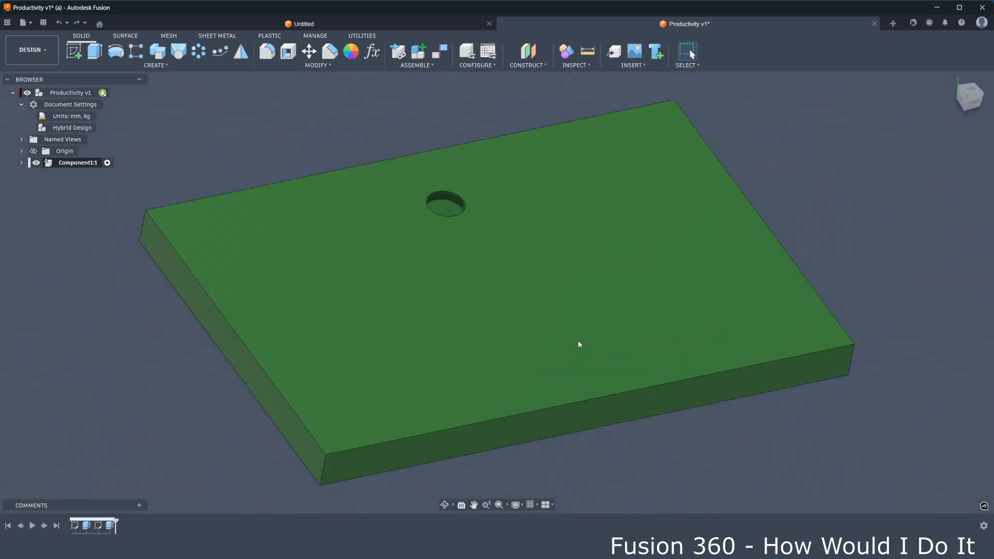
pyautogui.scroll(-2, 572, 342)
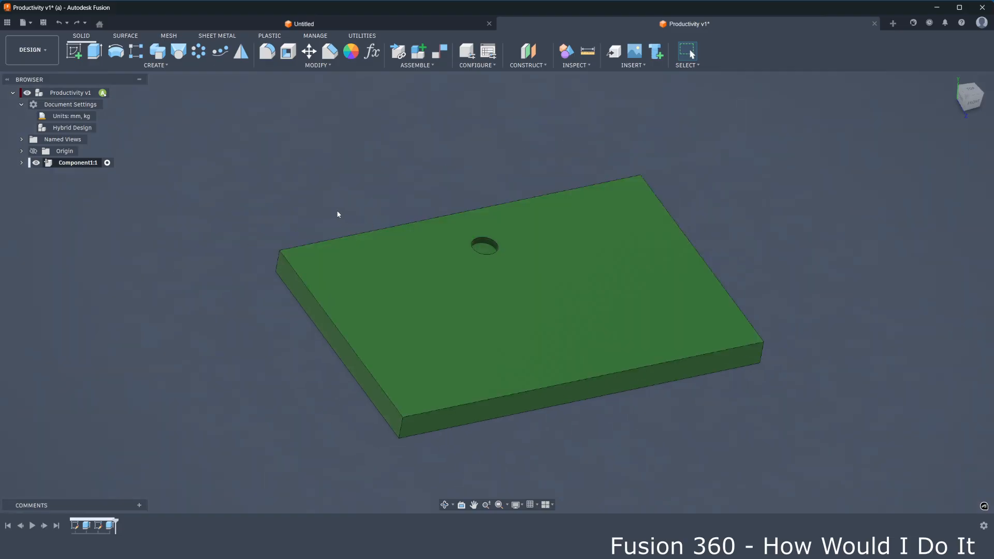
pyautogui.scroll(2, 337, 213)
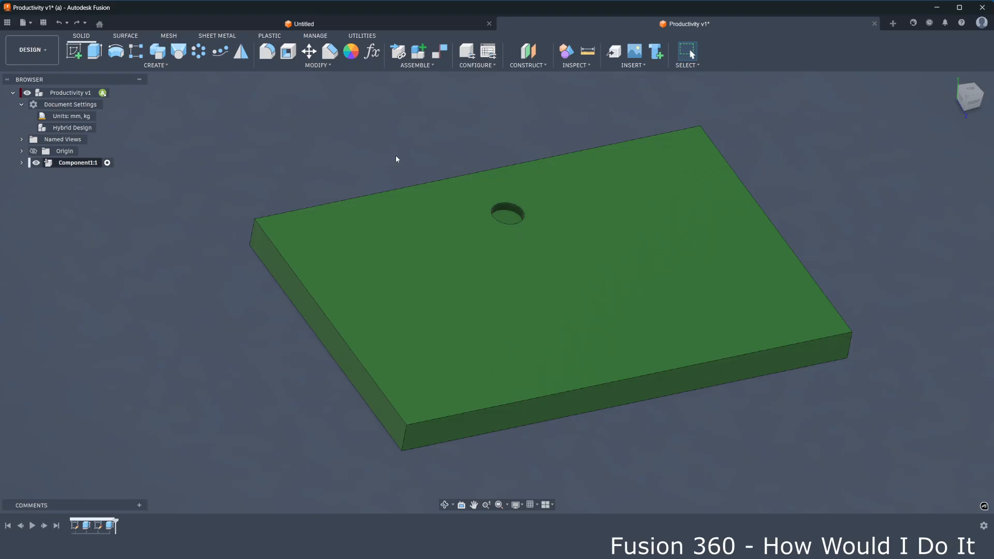
pyautogui.scroll(1, 396, 154)
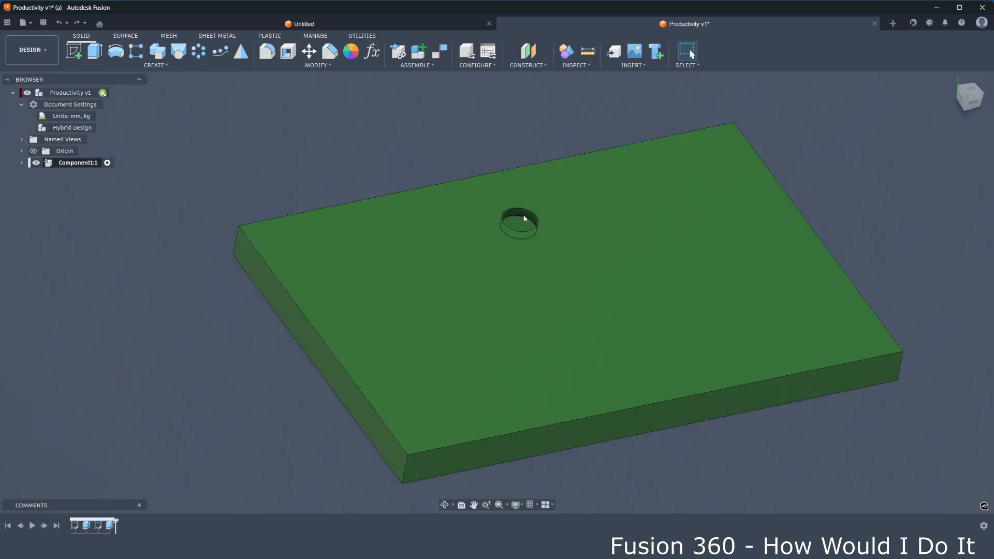
pyautogui.scroll(3, 523, 219)
pyautogui.scroll(-3, 524, 218)
pyautogui.keyDown('shift'); pyautogui.moveTo(524, 217); pyautogui.dragTo(449, 190, button='middle'); pyautogui.keyUp('shift')
pyautogui.scroll(2, 536, 208)
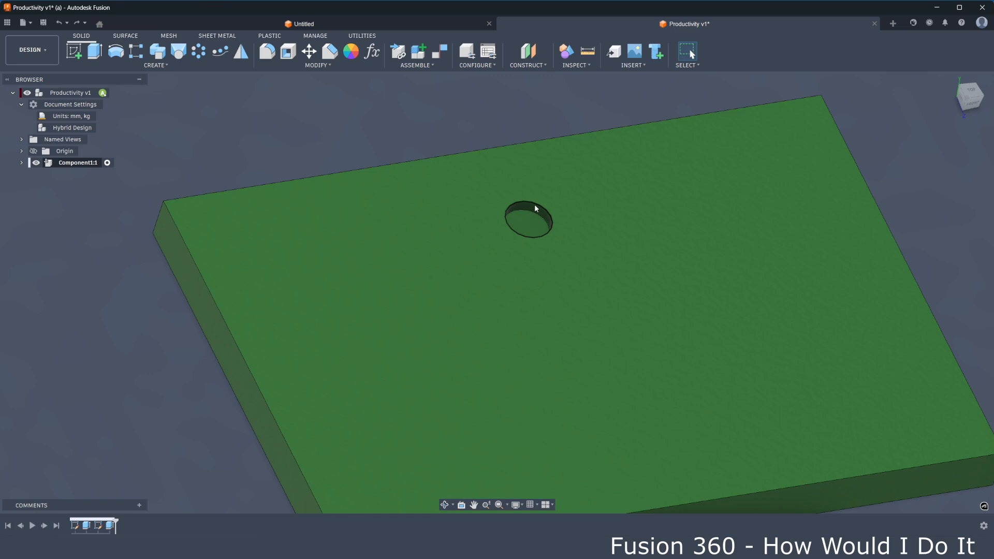
pyautogui.scroll(-2, 535, 206)
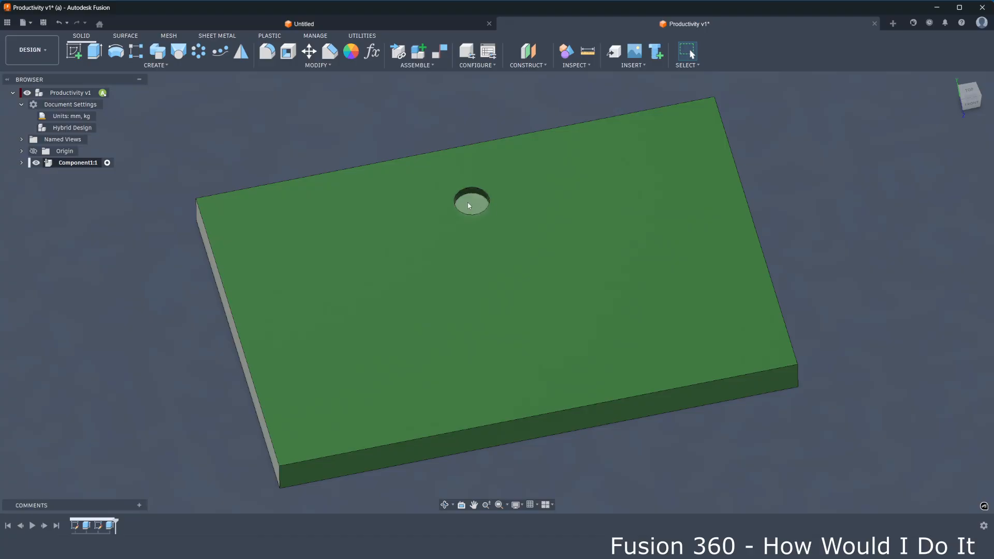
# Start a sketch on the plate's top face and draw a 20 mm diameter circle beside the existing recess.
pyautogui.click(74, 52)
pyautogui.press('c')
pyautogui.click(382, 219)
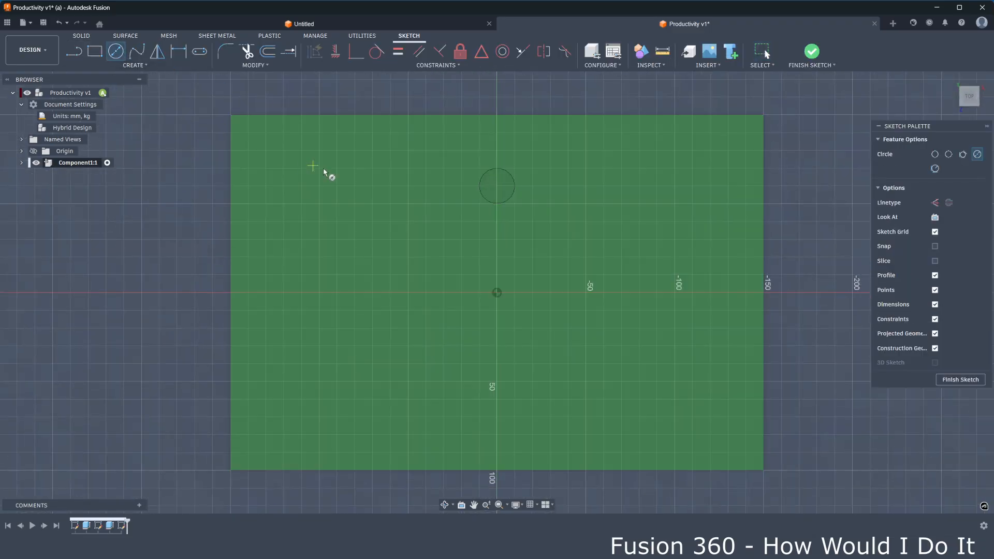
pyautogui.scroll(2, 409, 186)
pyautogui.click(389, 193)
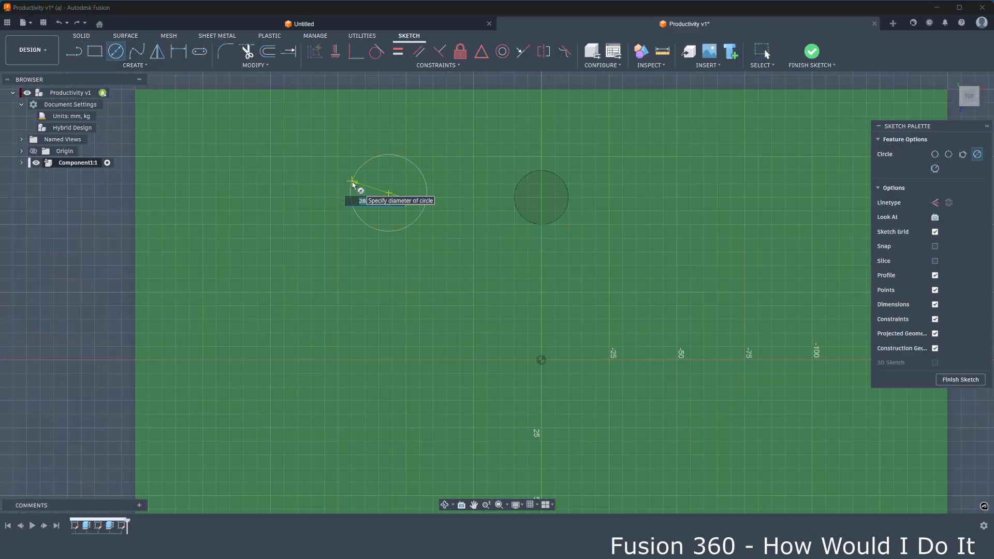
pyautogui.write('20')
pyautogui.press('Return')
# Dimension the circle's centre 30 mm from the recess's centreline, constrain it level with the recess's centre and finish the sketch.
pyautogui.press('d')
pyautogui.click(388, 193)
pyautogui.click(466, 138)
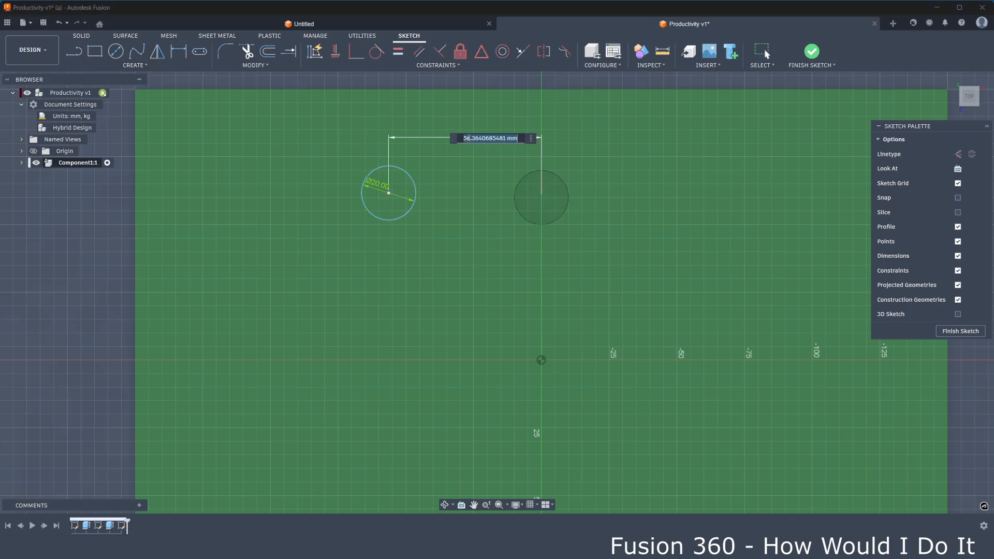
pyautogui.write('30')
pyautogui.press('Return')
pyautogui.press('h')
pyautogui.click(460, 193)
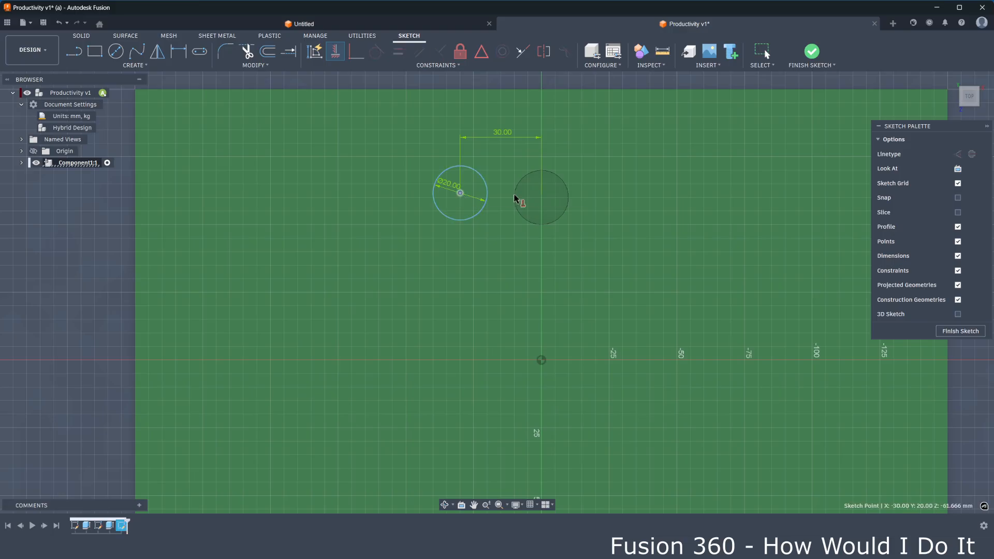
pyautogui.click(541, 198)
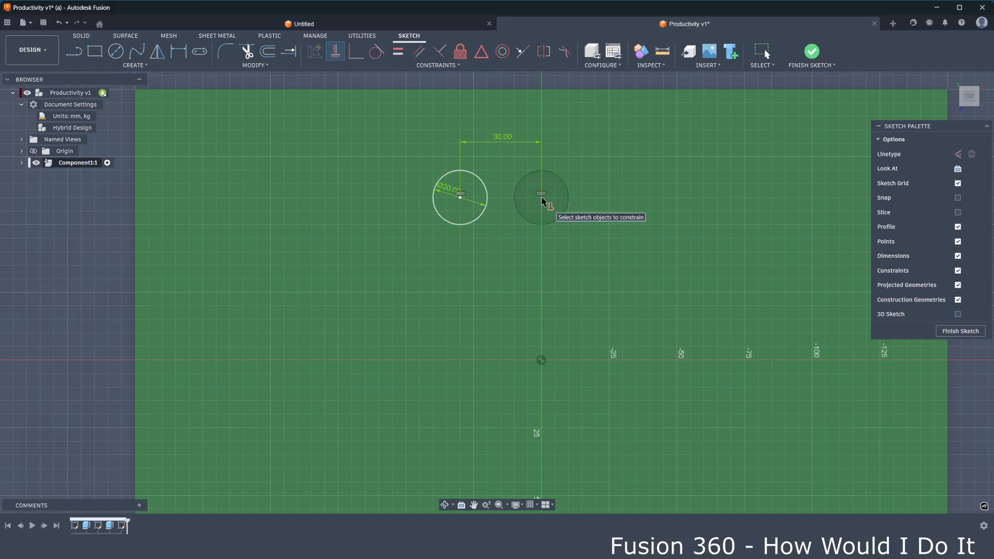
pyautogui.click(812, 51)
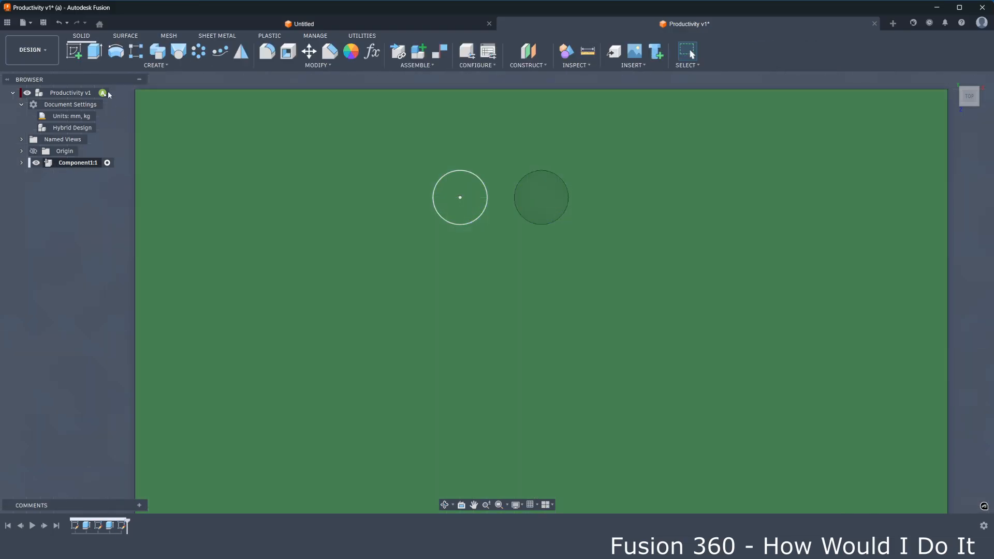
# Extrude the new circle by -5 mm to cut a second recess into the plate.
pyautogui.click(94, 52)
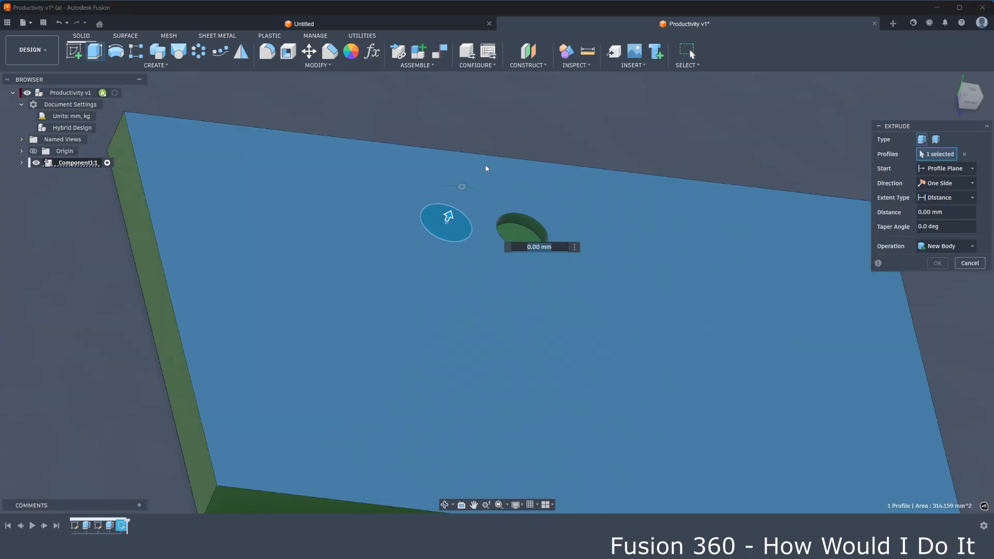
pyautogui.write('-5')
pyautogui.press('Return')
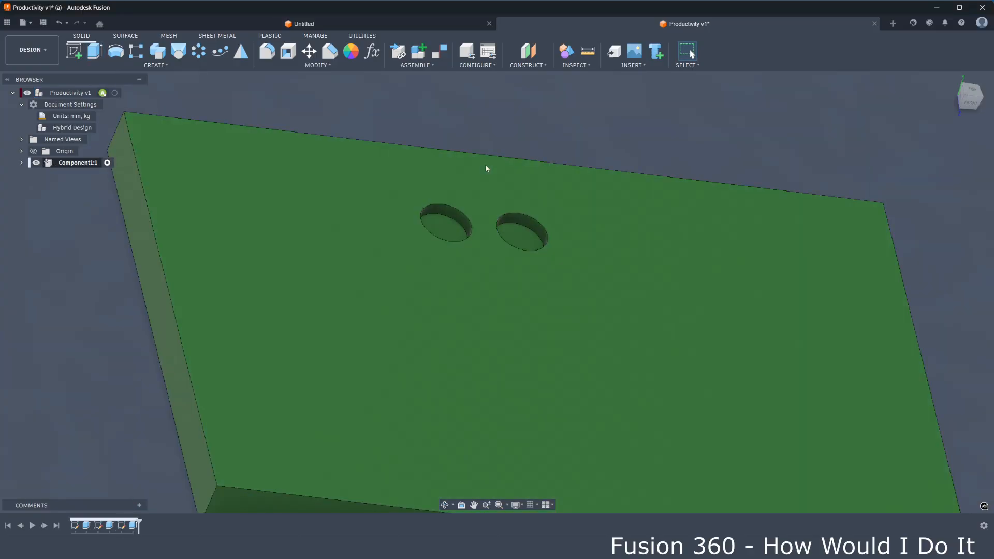
pyautogui.scroll(3, 500, 203)
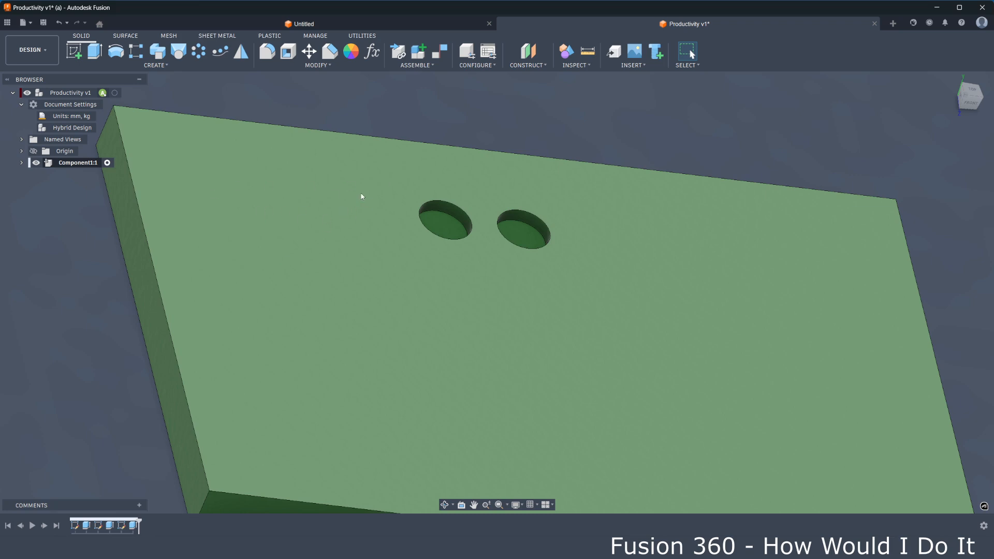
# Undo the second recess together with its sketch.
pyautogui.doubleClick(378, 220)
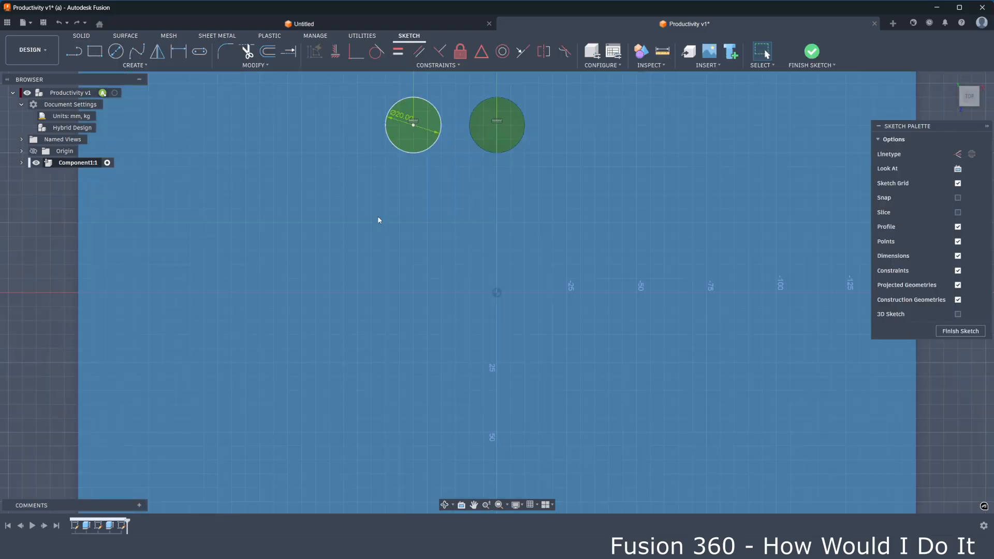
pyautogui.hotkey('ctrl', 'z')
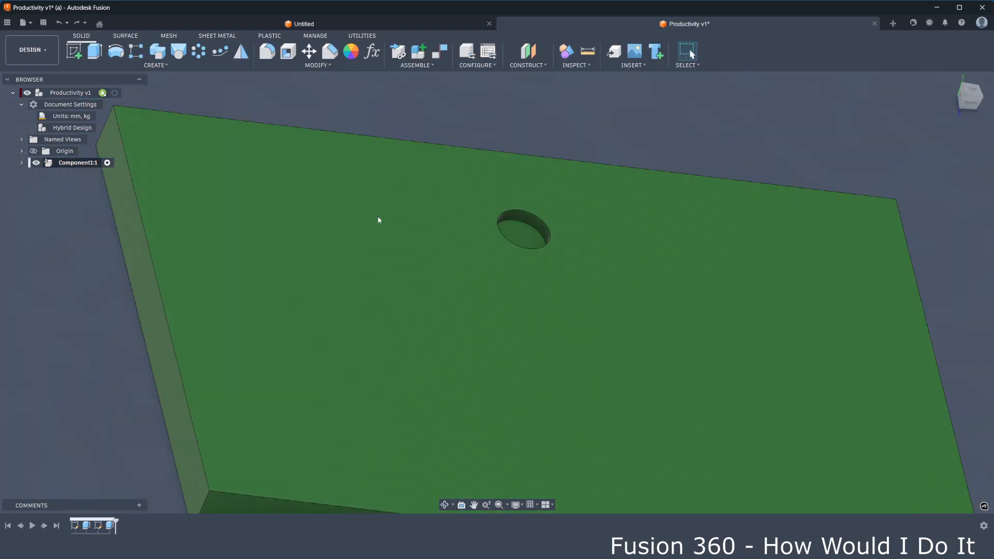
pyautogui.scroll(-3, 399, 227)
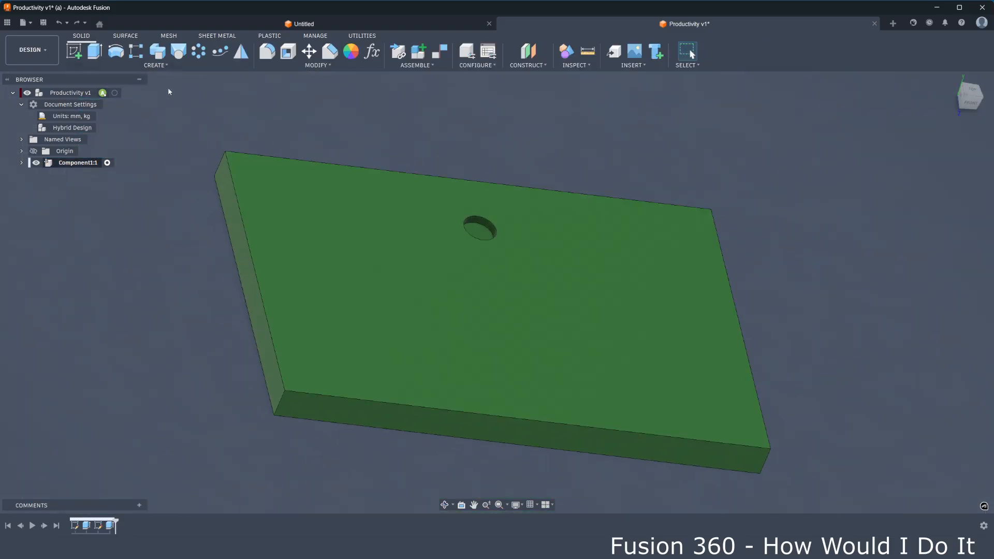
# Start a rectangular pattern of the recess's extrude feature along the long plate edge nearest the recess.
pyautogui.click(136, 51)
pyautogui.click(947, 154)
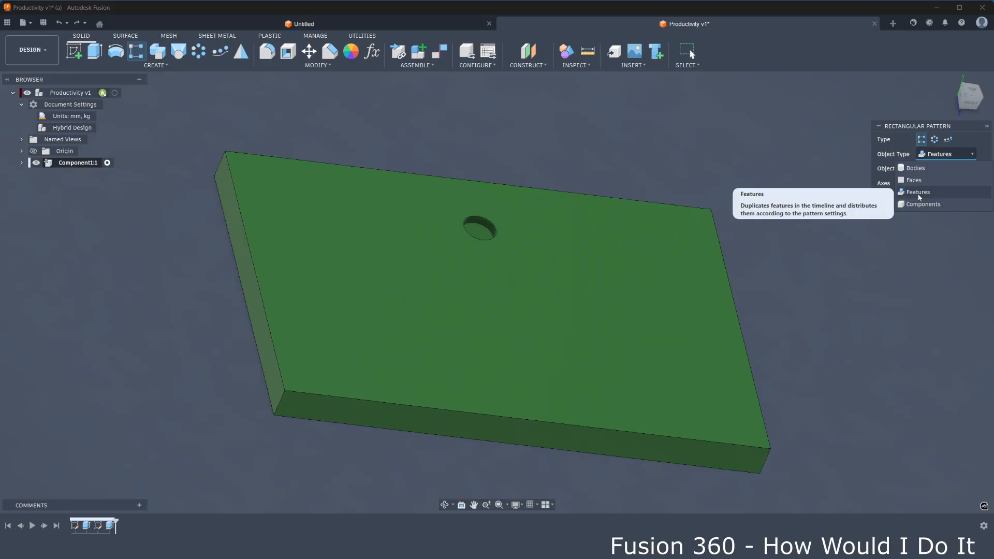
pyautogui.click(919, 193)
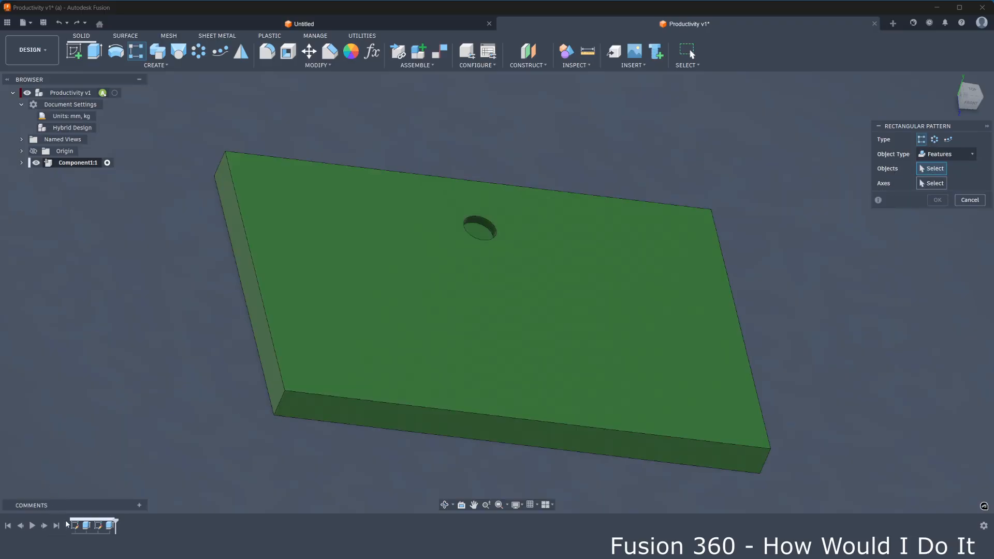
pyautogui.click(111, 524)
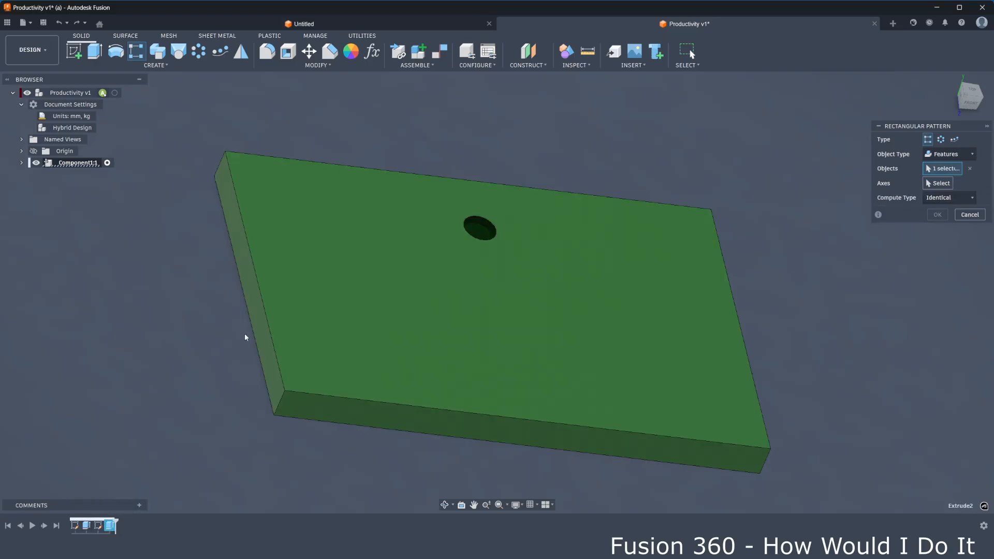
pyautogui.click(938, 185)
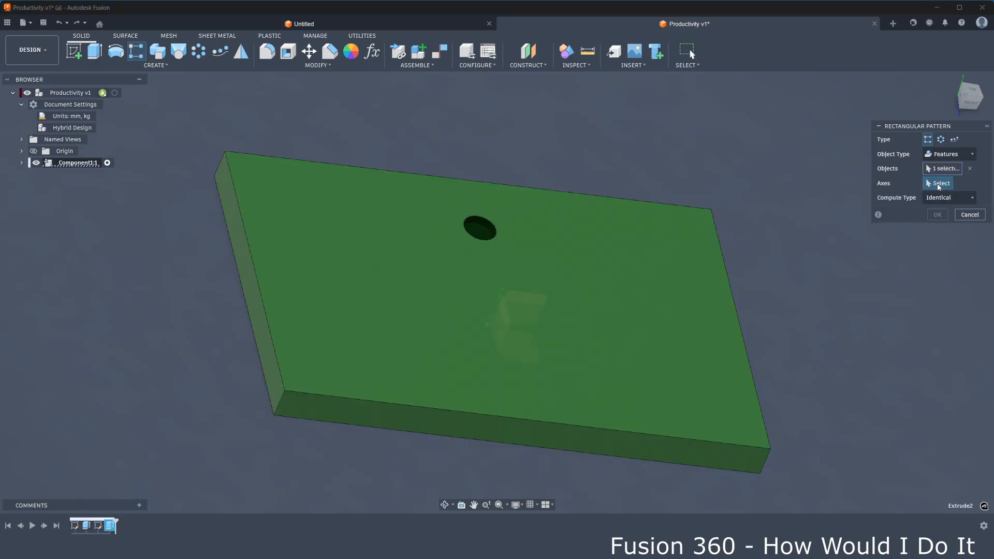
pyautogui.click(543, 189)
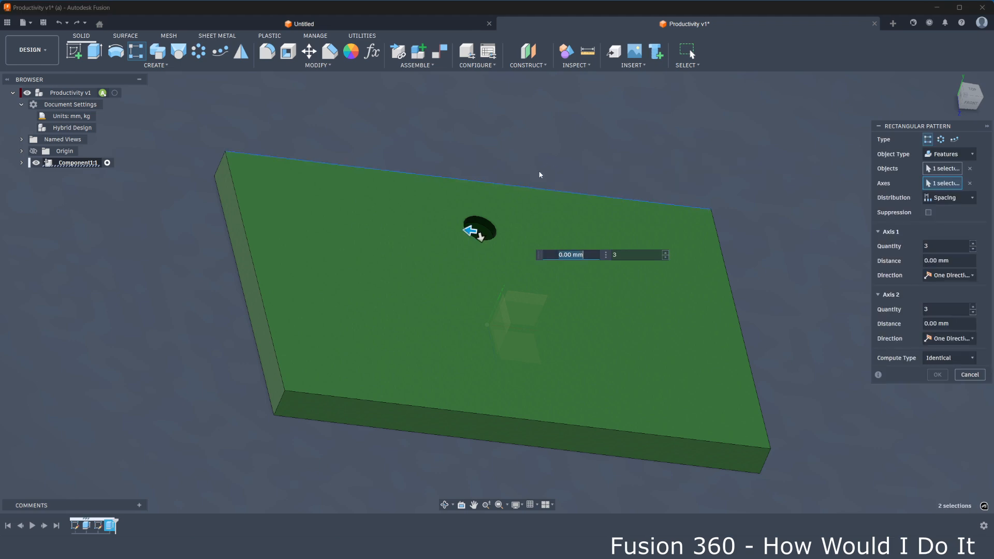
# Choose Spacing as the pattern distribution and set the first axis distance to 30 mm.
pyautogui.click(948, 198)
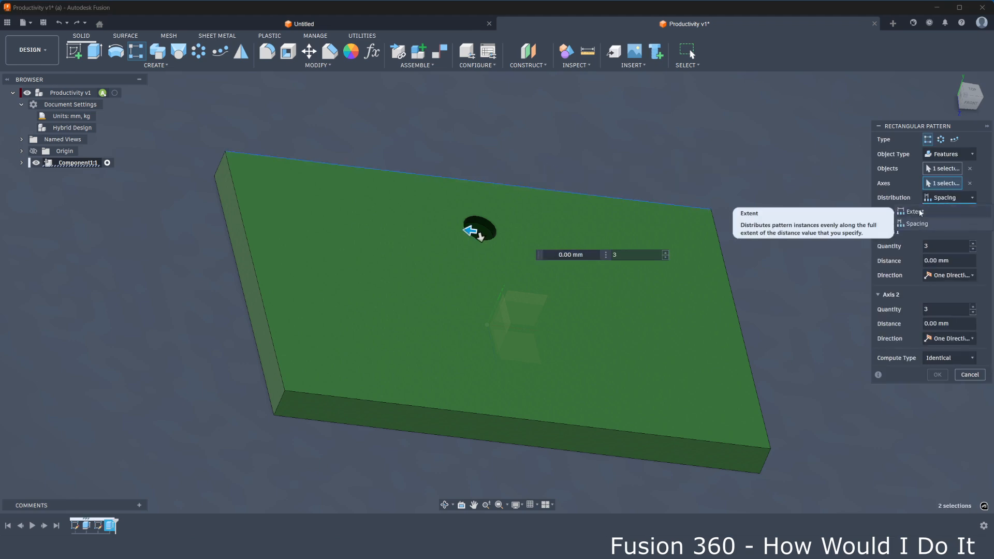
pyautogui.click(917, 223)
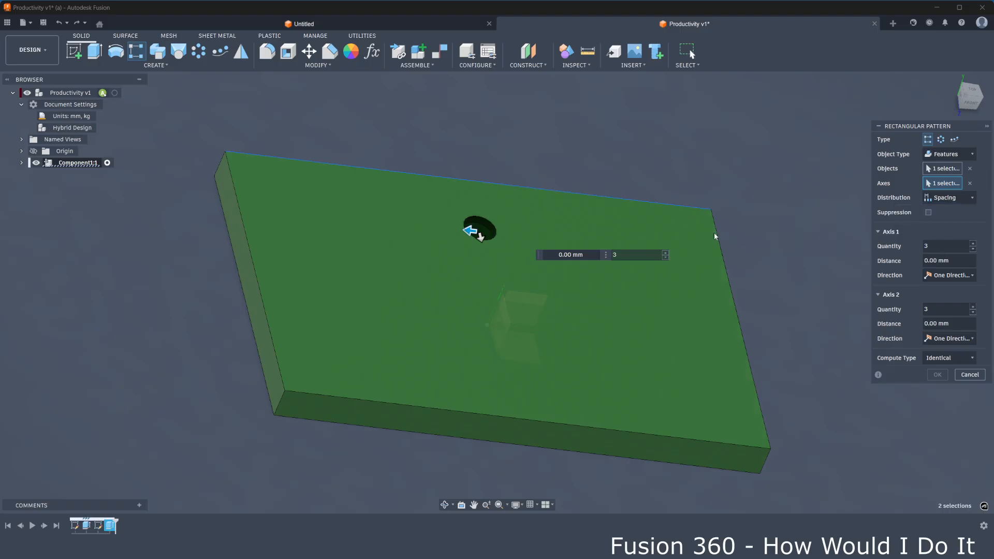
pyautogui.click(930, 261)
pyautogui.write('30')
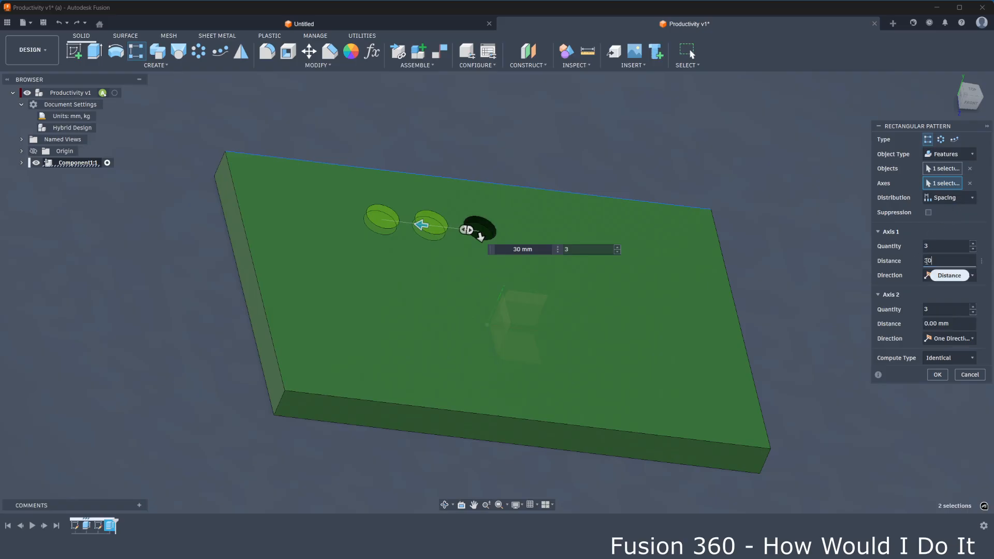
# Set the first axis quantity of the recess pattern to 9 and its direction to Symmetric.
pyautogui.moveTo(931, 246); pyautogui.dragTo(916, 245)
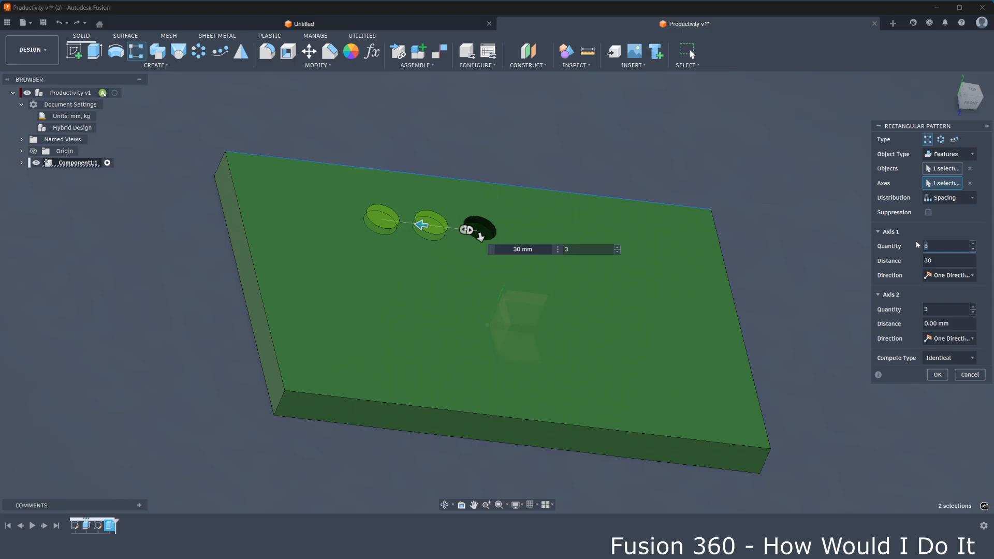
pyautogui.write('9')
pyautogui.keyDown('shift'); pyautogui.moveTo(673, 294); pyautogui.dragTo(650, 317, button='middle'); pyautogui.keyUp('shift')
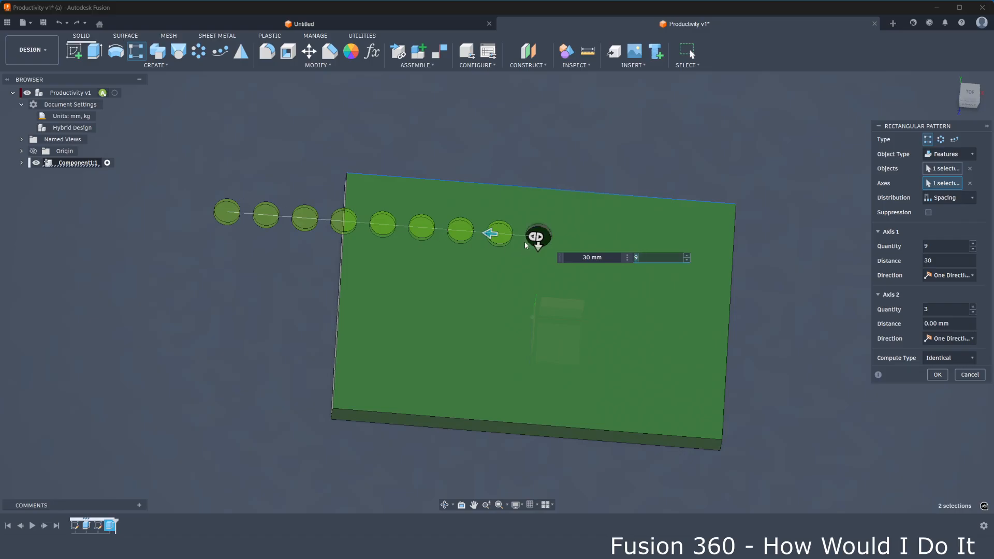
pyautogui.keyDown('shift'); pyautogui.moveTo(268, 247); pyautogui.dragTo(274, 231, button='middle'); pyautogui.keyUp('shift')
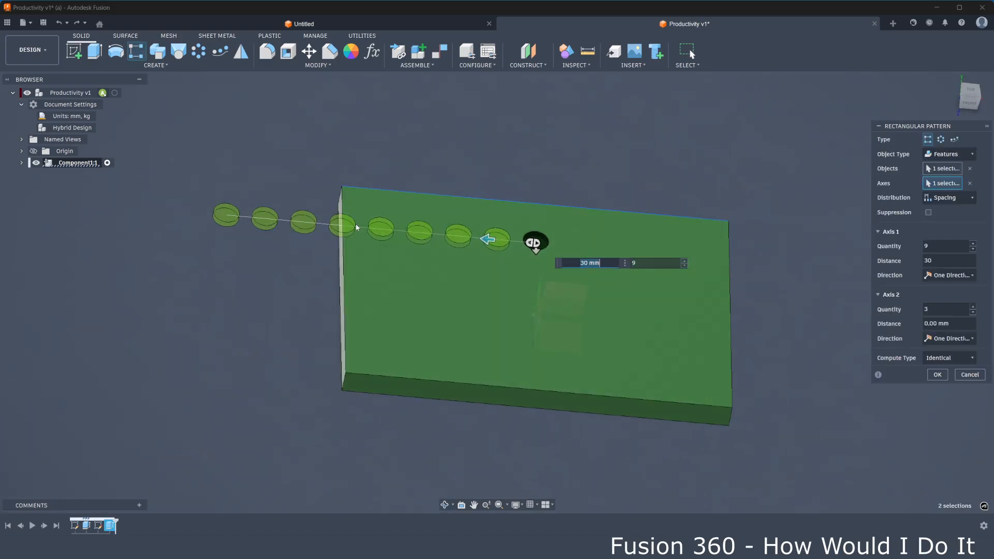
pyautogui.click(954, 276)
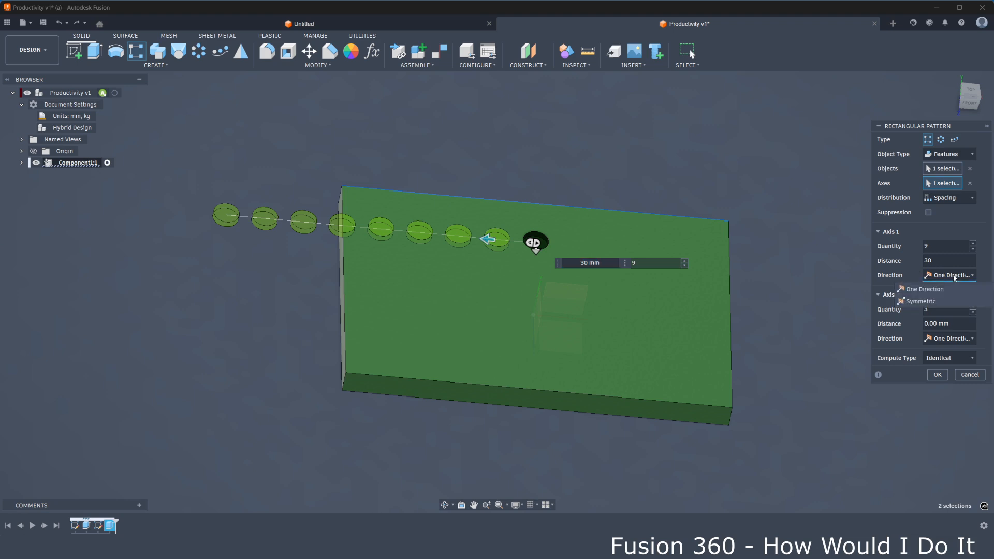
pyautogui.click(922, 302)
pyautogui.keyDown('shift'); pyautogui.moveTo(771, 253); pyautogui.dragTo(439, 238, button='middle'); pyautogui.keyUp('shift')
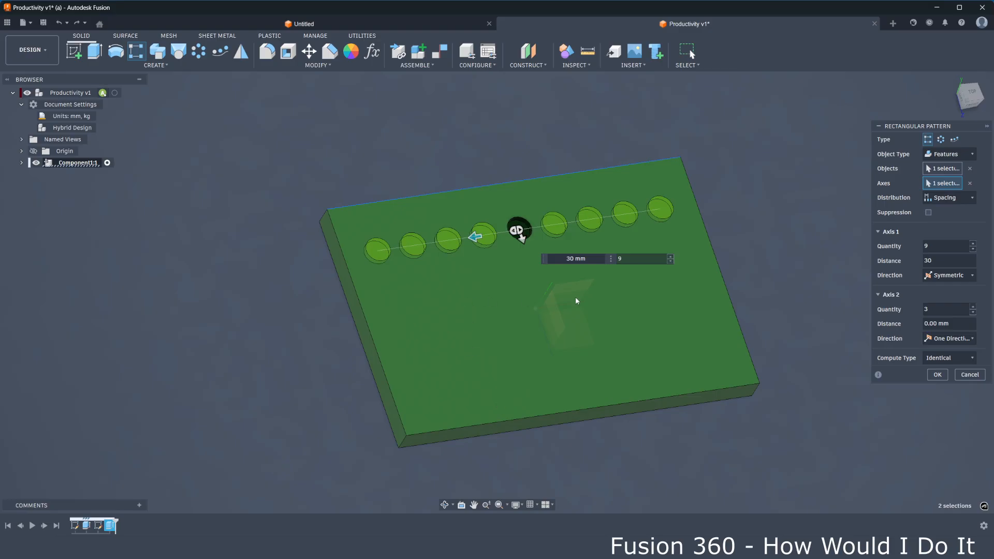
# Set the second axis distance of the recess pattern to 30 mm and its quantity to 5.
pyautogui.click(951, 323)
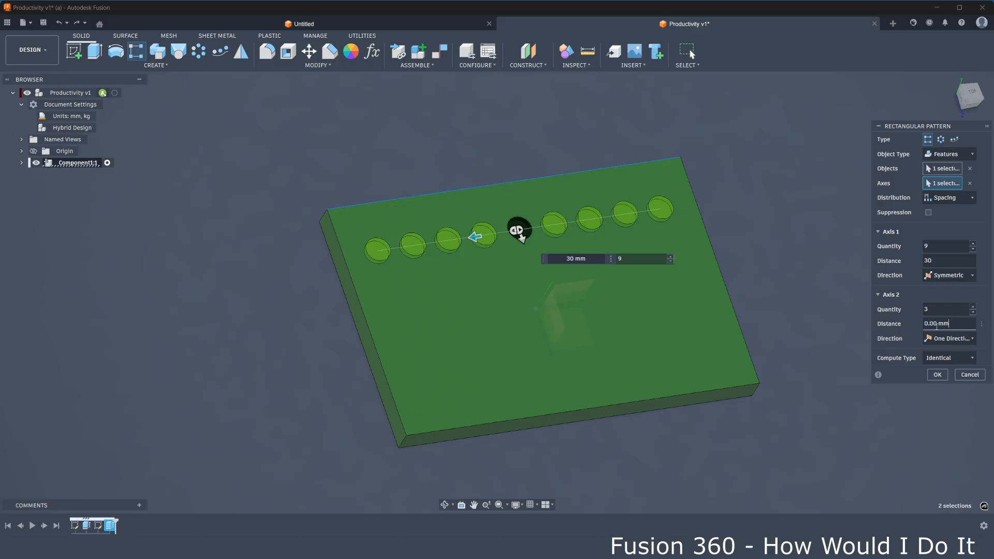
pyautogui.moveTo(953, 324); pyautogui.dragTo(908, 321)
pyautogui.write('30')
pyautogui.hotkey('shift', 'Tab')
pyautogui.write('5')
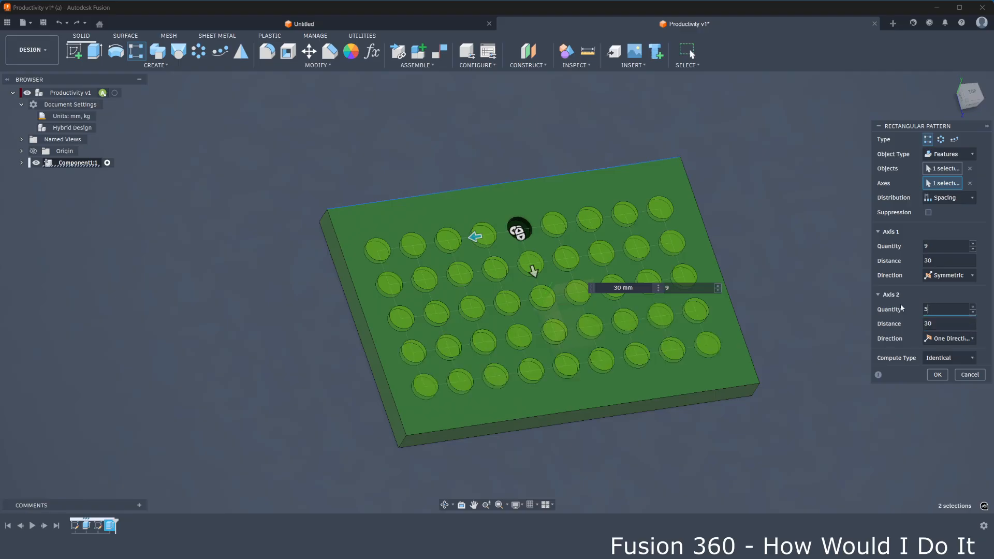
# Reduce the second axis quantity to 2 and create the rectangular pattern.
pyautogui.moveTo(930, 308); pyautogui.dragTo(912, 306)
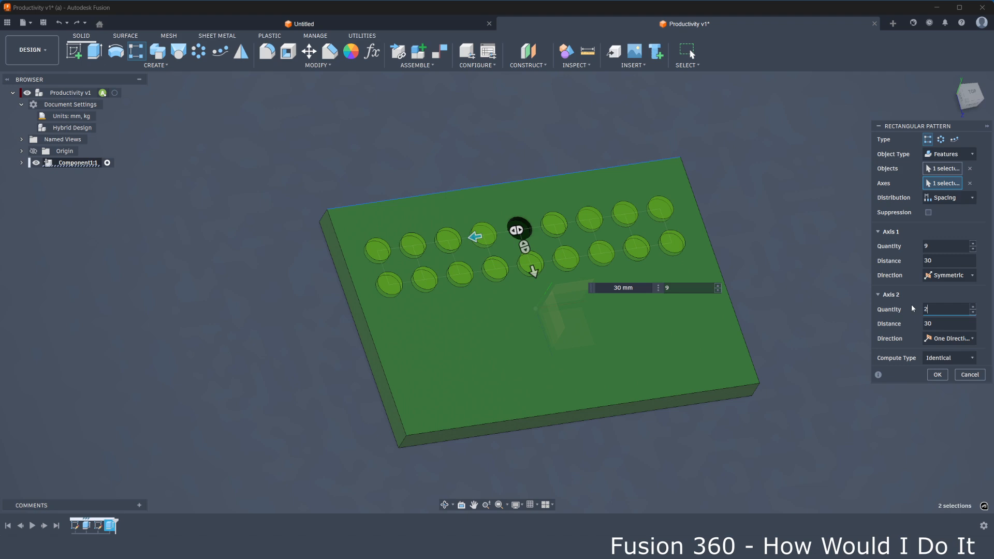
pyautogui.click(938, 374)
pyautogui.keyDown('shift'); pyautogui.moveTo(694, 366); pyautogui.dragTo(499, 270, button='middle'); pyautogui.keyUp('shift')
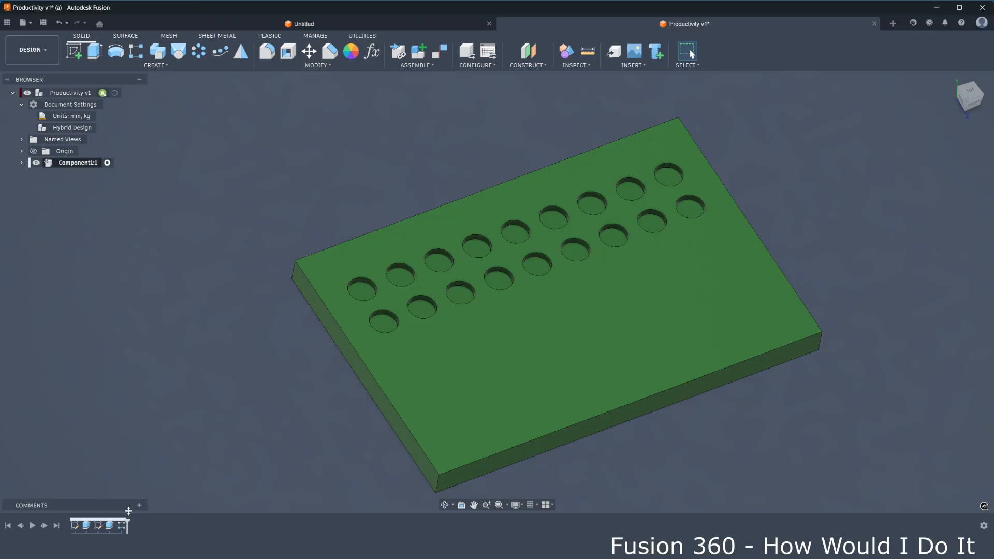
# Edit the rectangular pattern of recesses, setting the quantity to 5 on both axes.
pyautogui.doubleClick(120, 525)
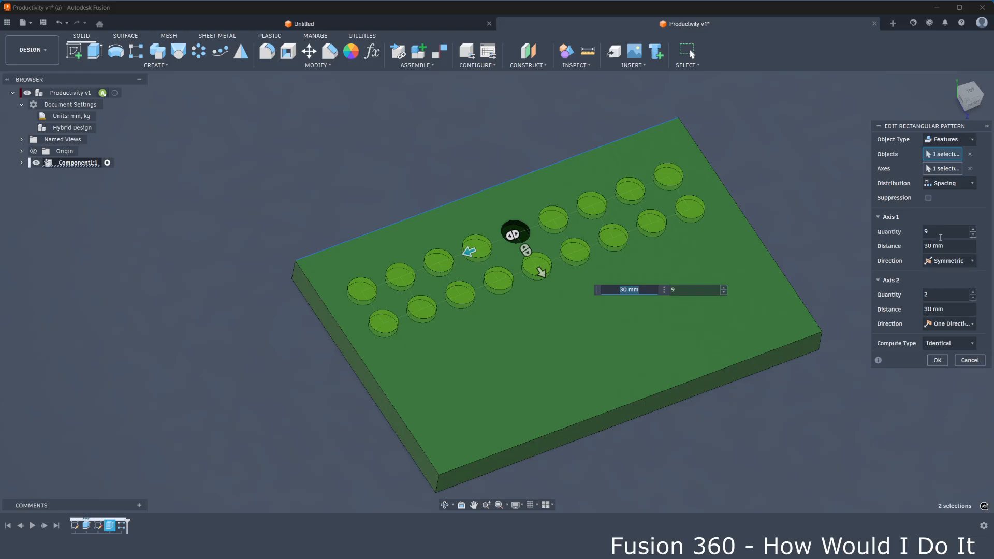
pyautogui.moveTo(935, 232); pyautogui.dragTo(899, 233)
pyautogui.write('5')
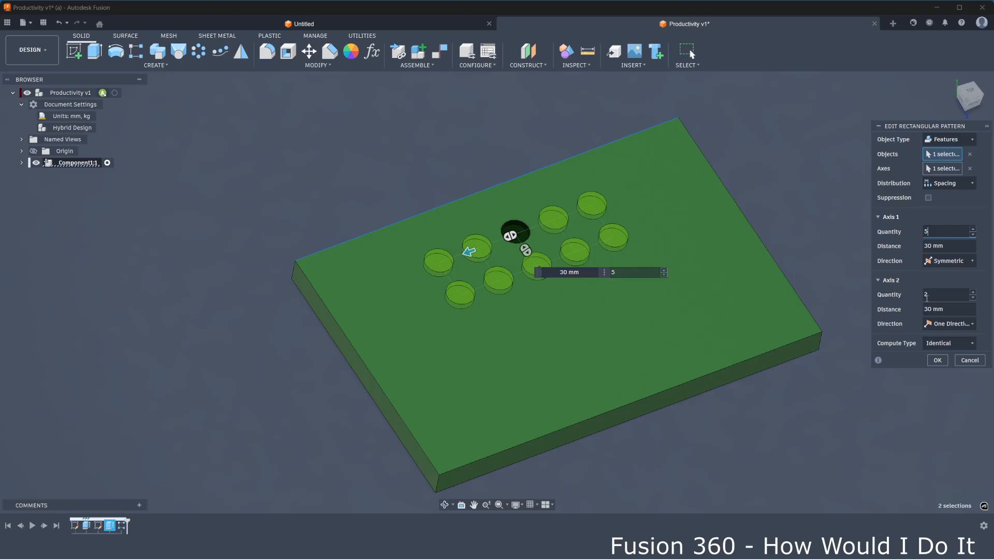
pyautogui.moveTo(927, 296); pyautogui.dragTo(898, 295)
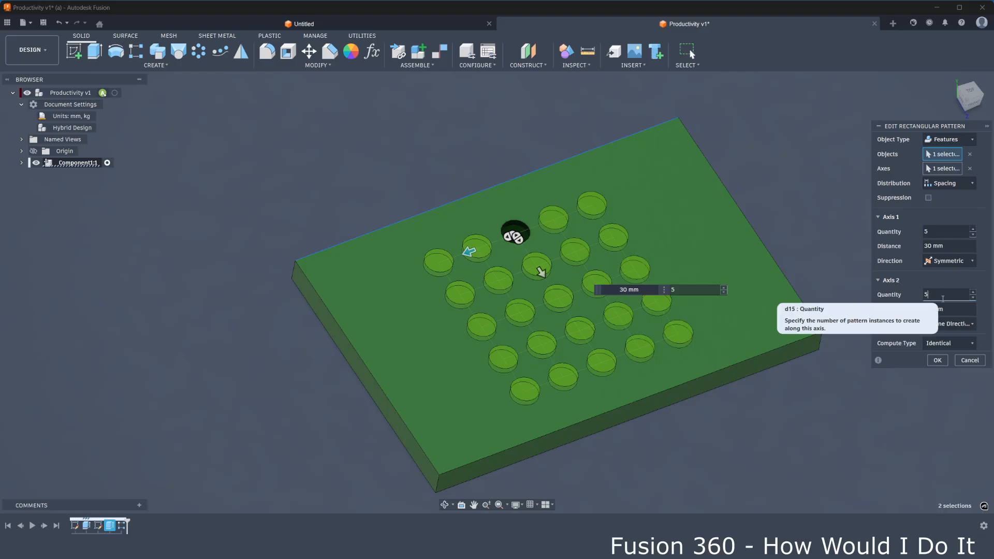
# Turn the two pattern quantities into named parameters, count1=5 for the first axis and coun2=5 for the second.
pyautogui.click(926, 231)
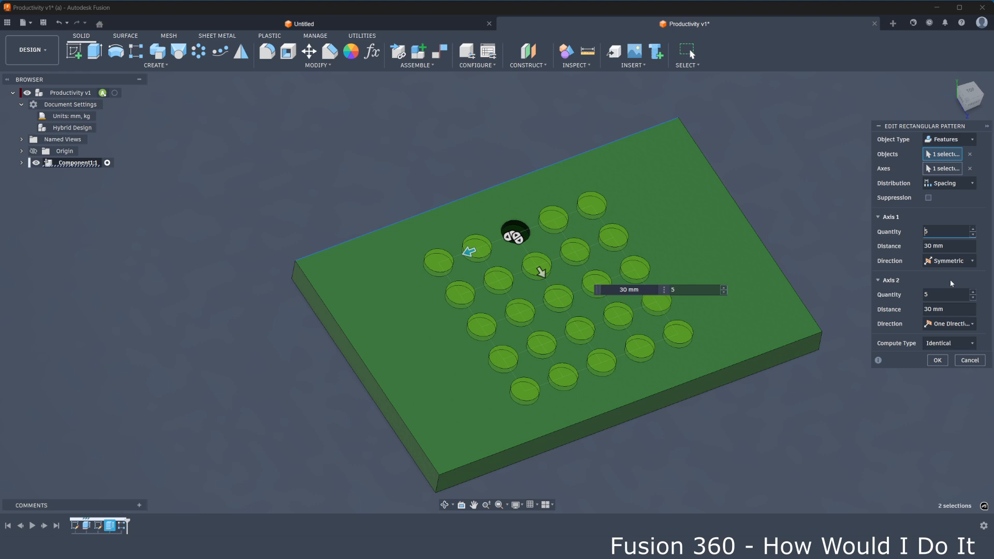
pyautogui.write('count1=')
pyautogui.click(925, 295)
pyautogui.write('coun2')
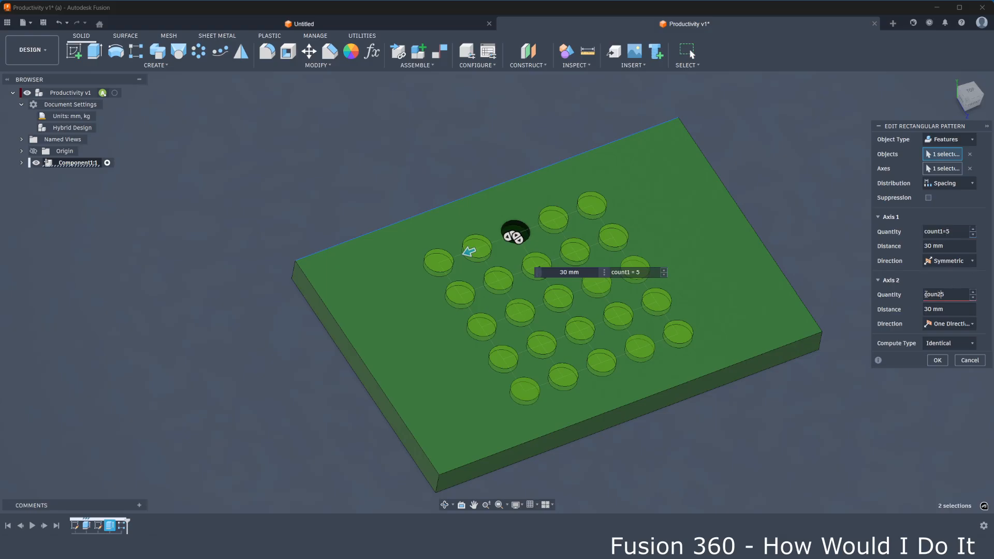
pyautogui.write('=')
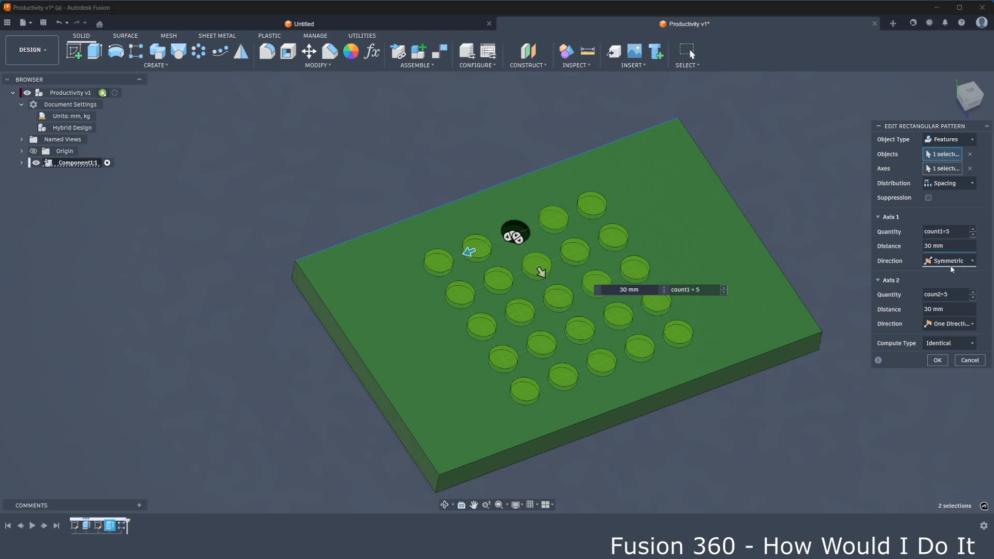
# Name the pattern distances dis1=30 mm for the first axis and dist2=30 mm for the second, and apply the edit.
pyautogui.write('dis')
pyautogui.write('t')
pyautogui.write('1=')
pyautogui.click(924, 311)
pyautogui.write('dist')
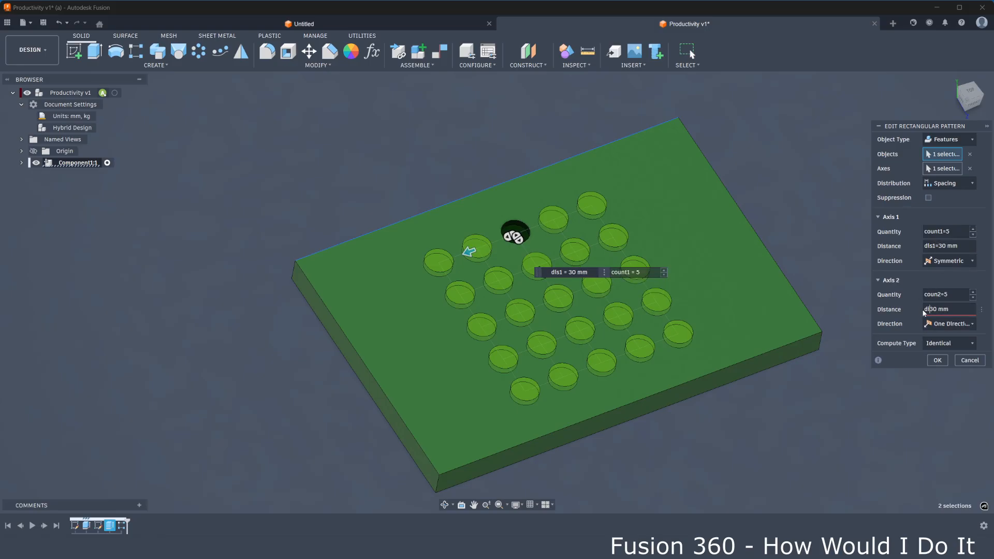
pyautogui.write('2=')
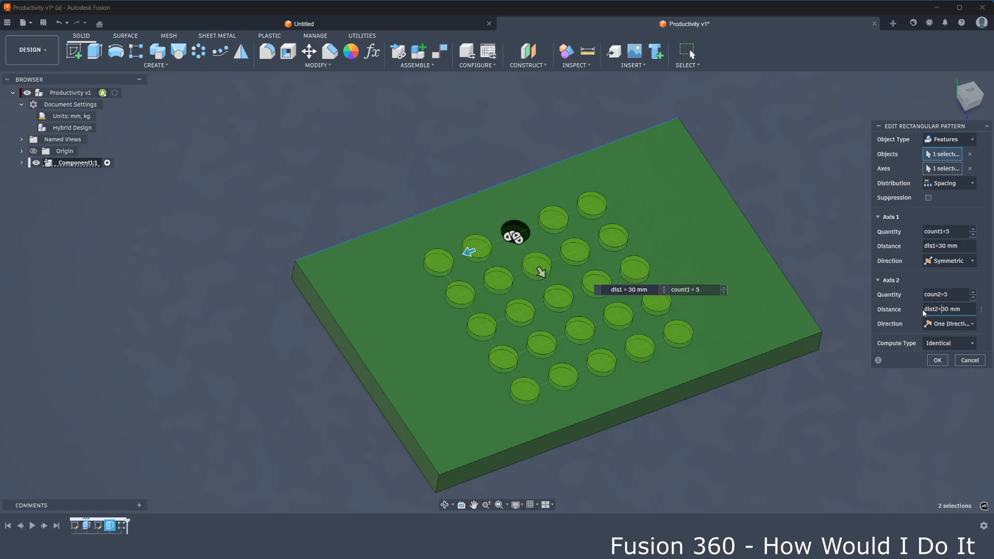
pyautogui.press('Return')
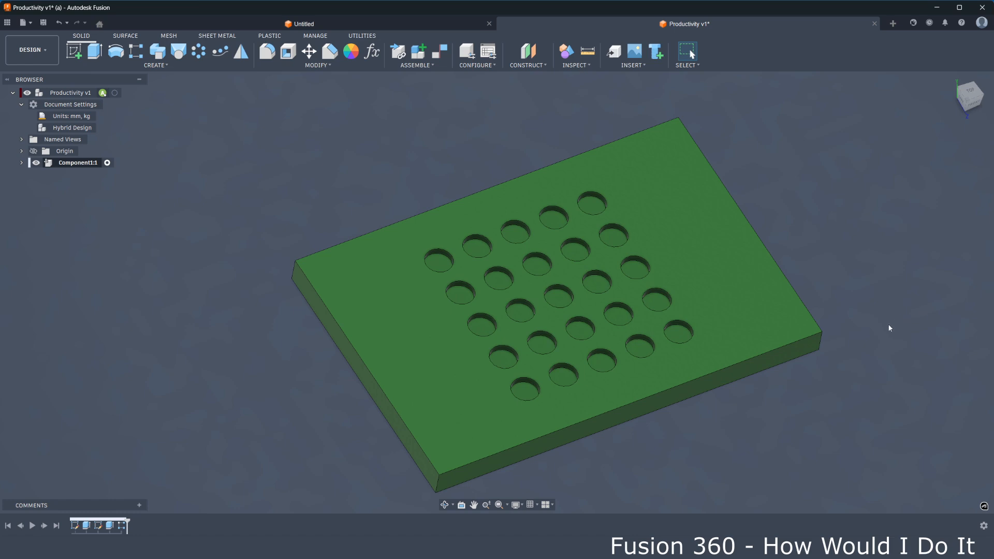
# Filter the design's parameters by "count" and set count1 to 2.
pyautogui.click(315, 67)
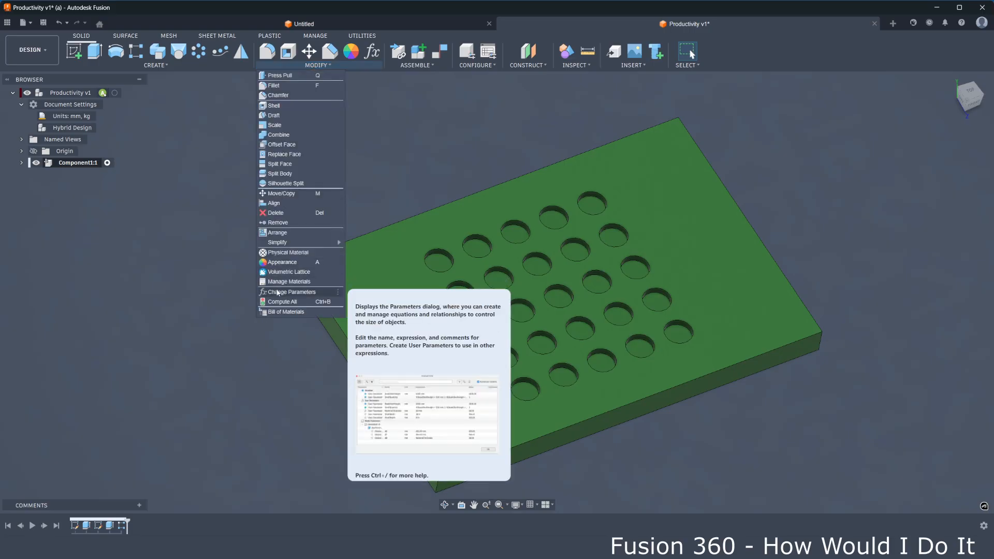
pyautogui.click(278, 292)
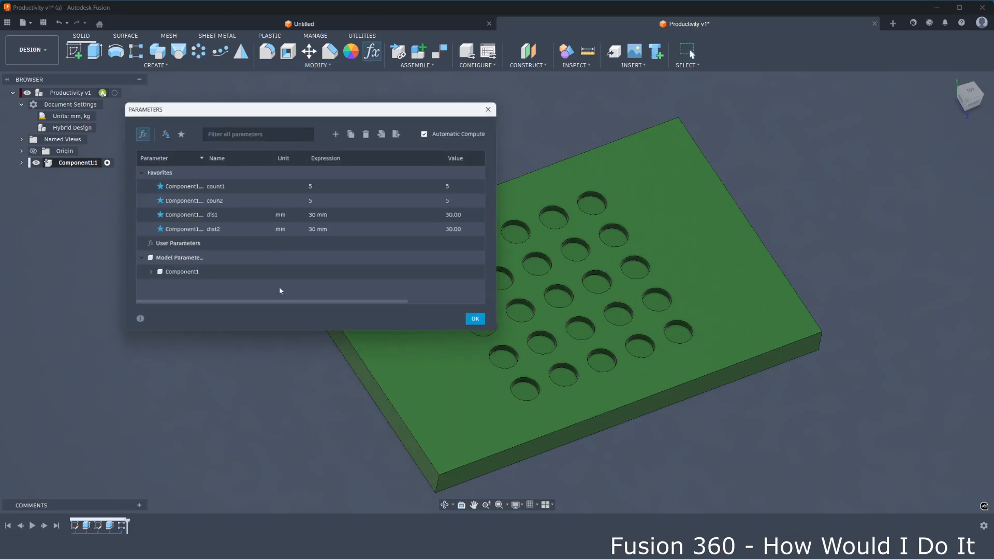
pyautogui.click(218, 132)
pyautogui.write('count')
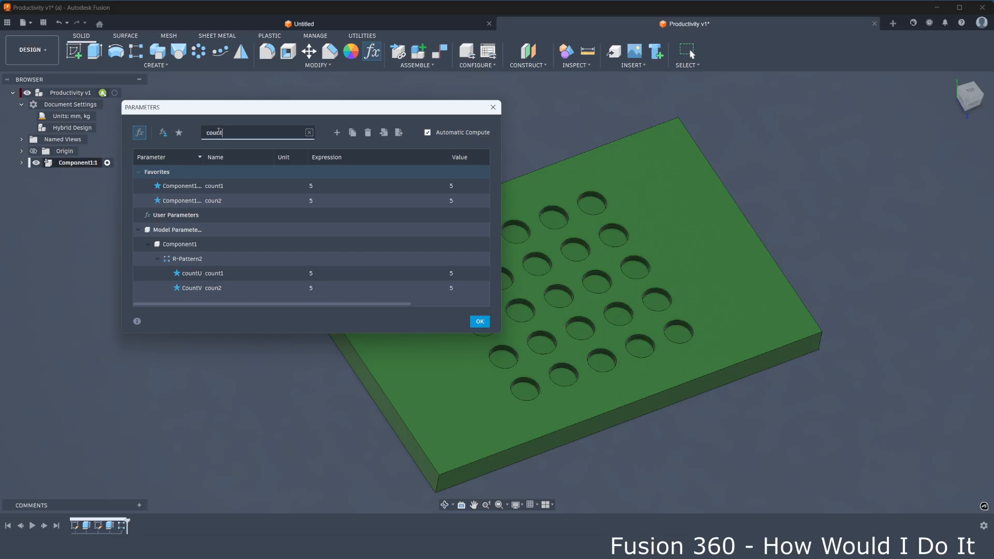
pyautogui.click(322, 185)
pyautogui.write('2')
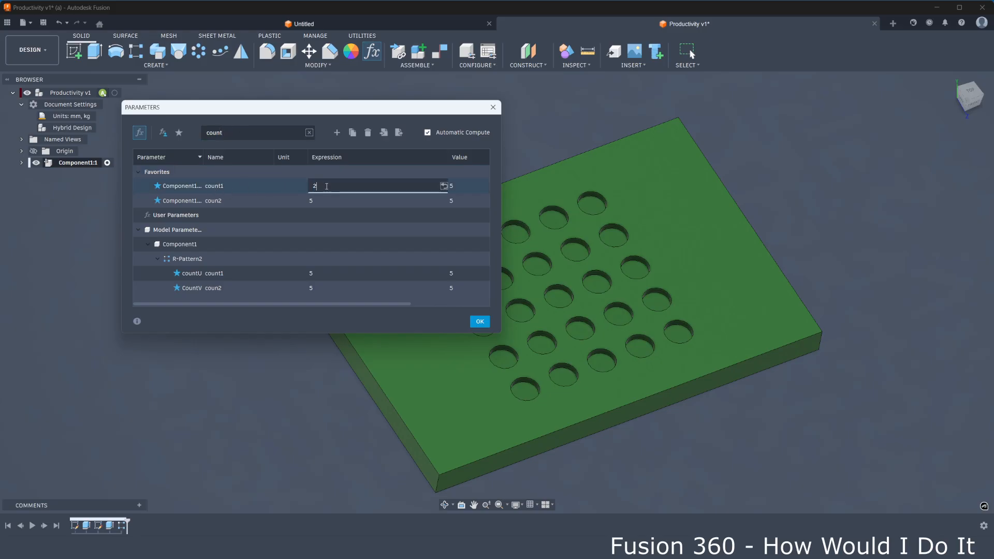
pyautogui.press('Return')
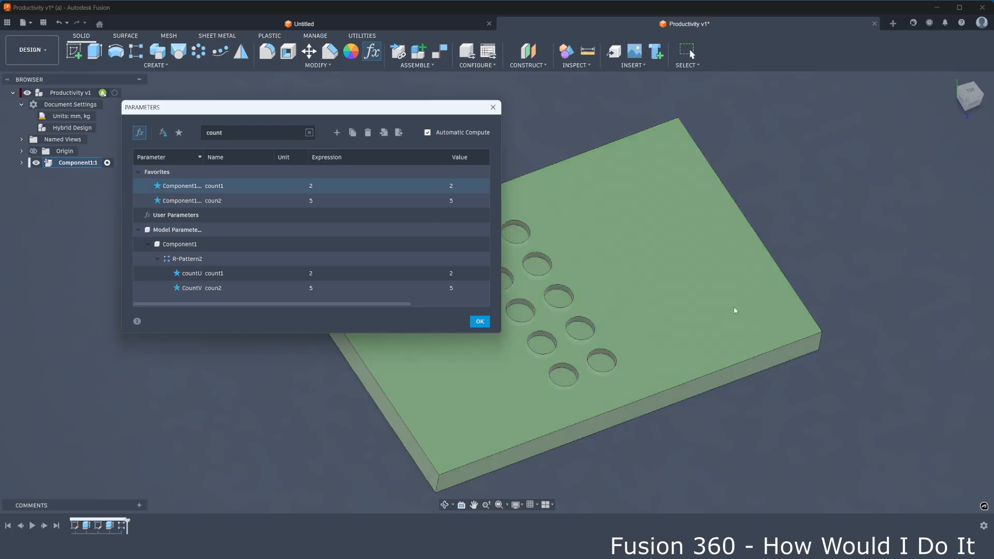
# Set the parameter coun2 to 3 and accept the parameter changes.
pyautogui.scroll(-2, 651, 301)
pyautogui.moveTo(651, 302); pyautogui.dragTo(757, 280, button='middle')
pyautogui.scroll(2, 757, 279)
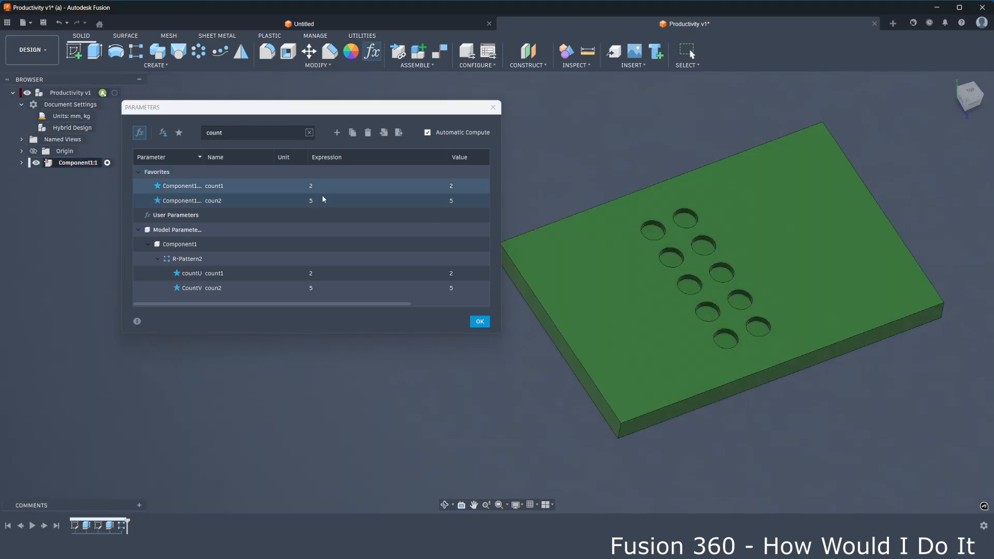
pyautogui.click(321, 200)
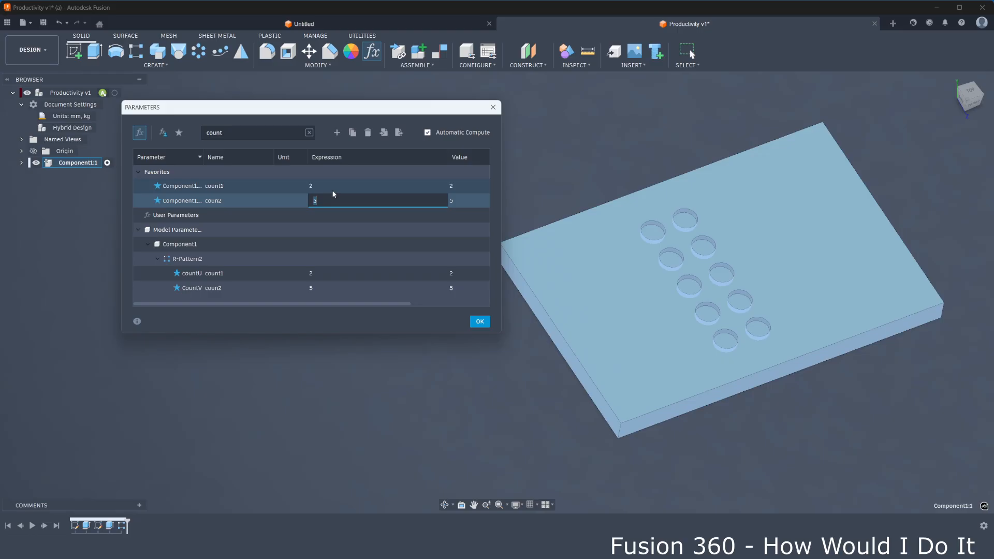
pyautogui.write('3')
pyautogui.press('Return')
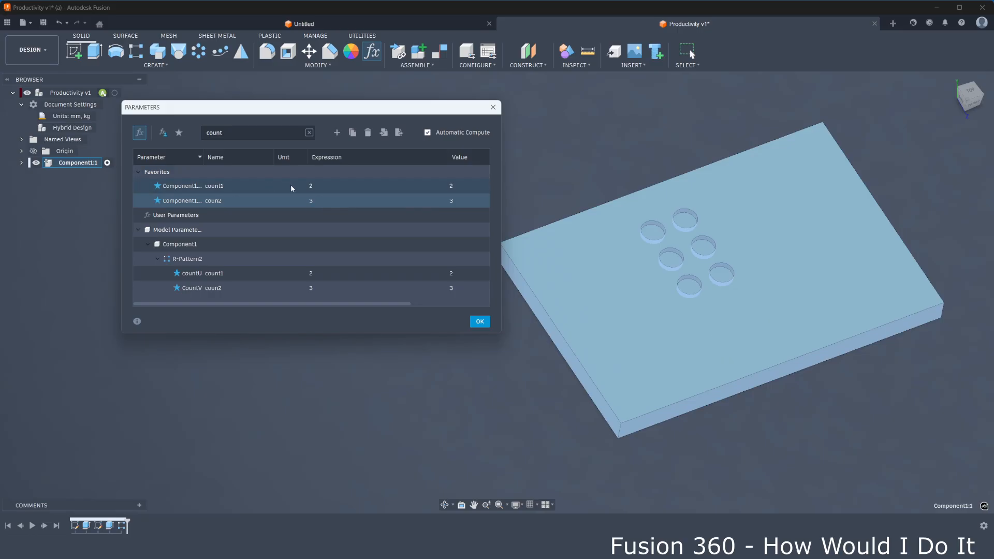
pyautogui.click(480, 321)
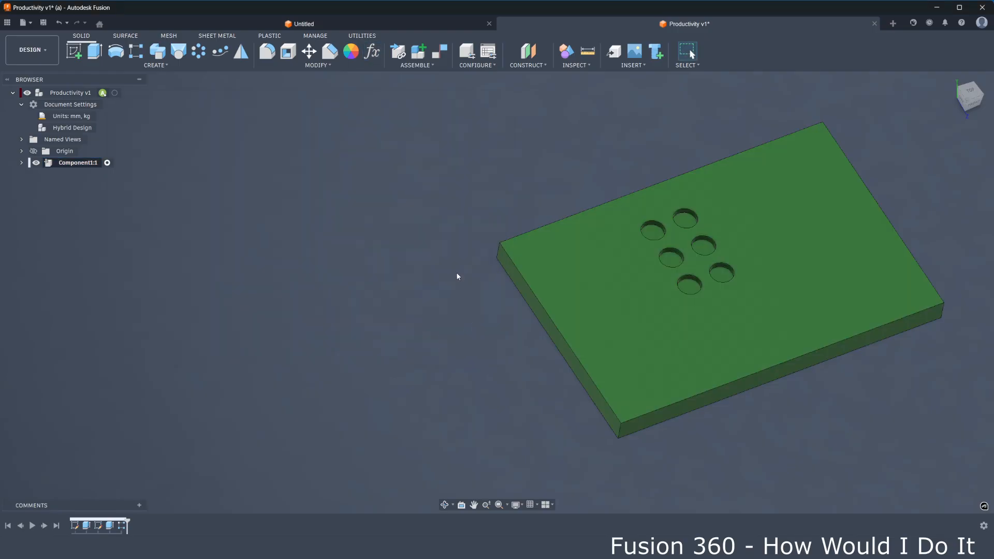
# Filter the design's parameters by "di" and set dis1 to 50 mm.
pyautogui.click(317, 66)
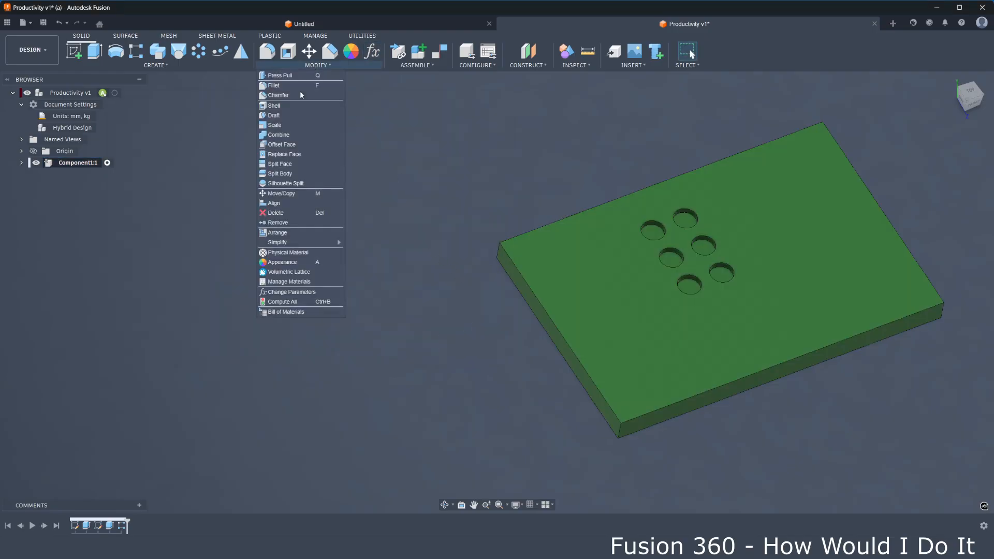
pyautogui.click(278, 293)
pyautogui.click(240, 132)
pyautogui.write('d')
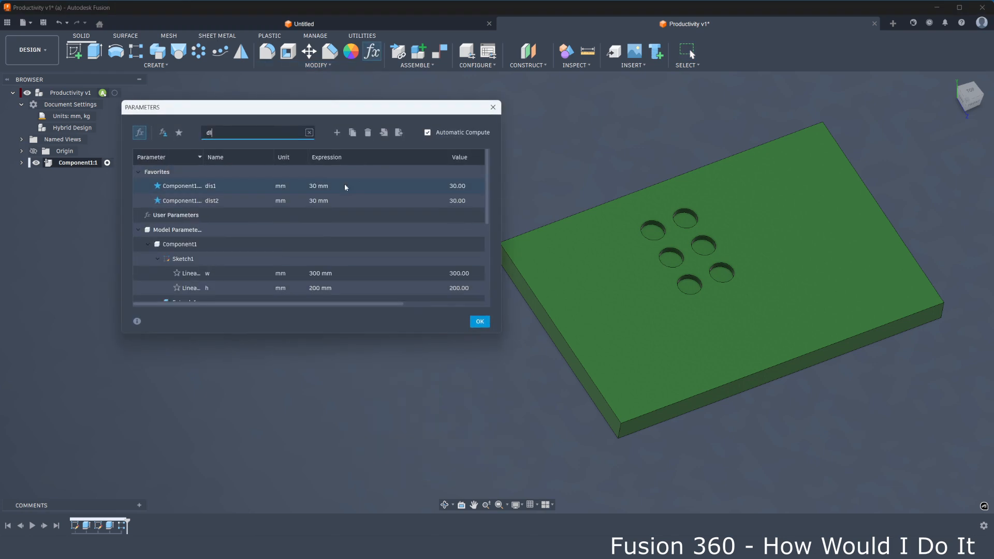
pyautogui.click(313, 185)
pyautogui.write('50')
pyautogui.press('Return')
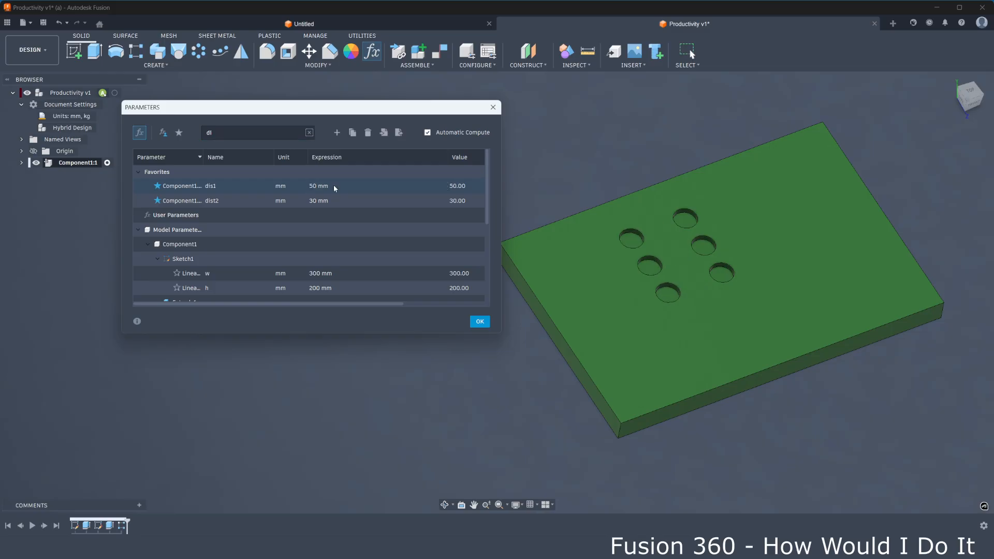
# Set the parameter dist2 to 40 mm and accept the parameter changes.
pyautogui.click(320, 202)
pyautogui.write('40')
pyautogui.press('Return')
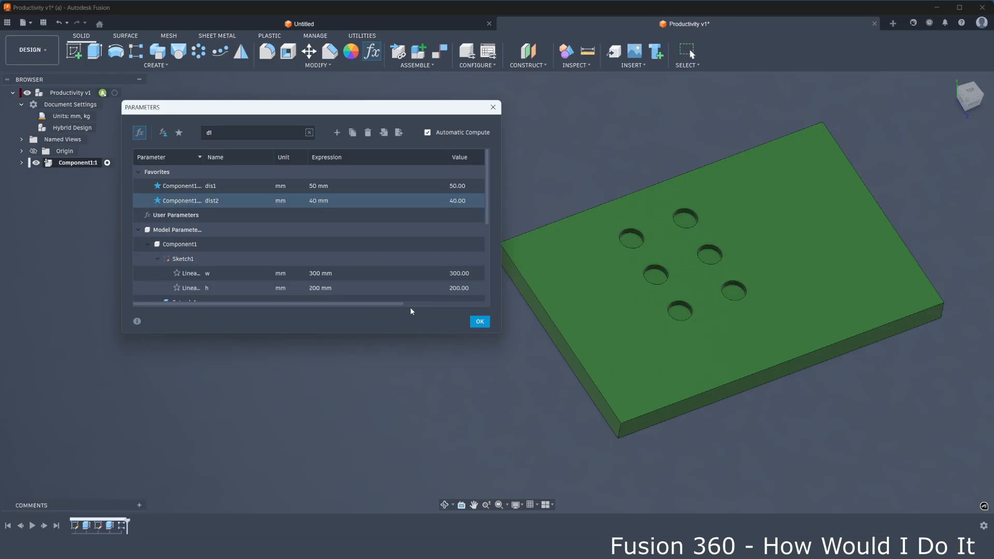
pyautogui.click(480, 321)
pyautogui.moveTo(473, 340); pyautogui.dragTo(354, 306, button='middle')
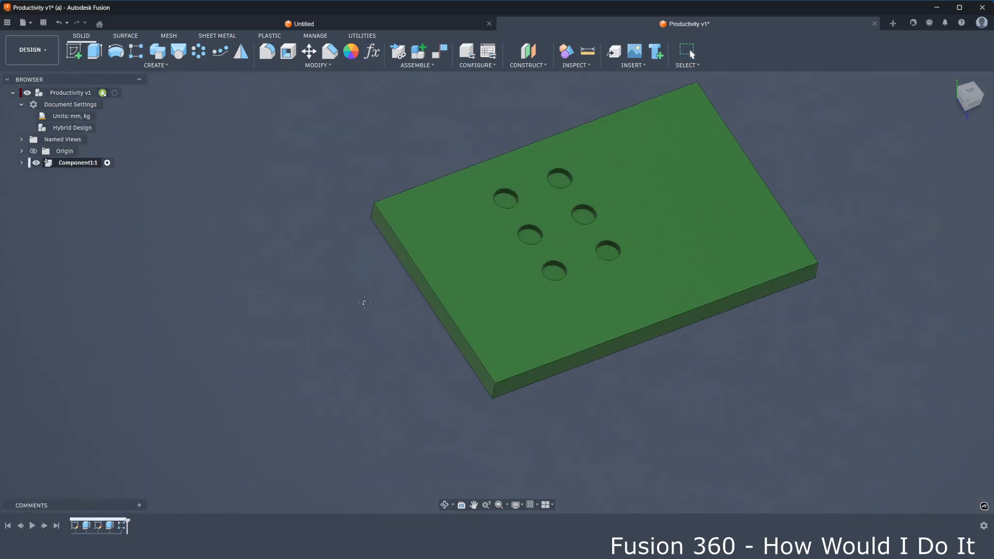
pyautogui.scroll(-2, 352, 311)
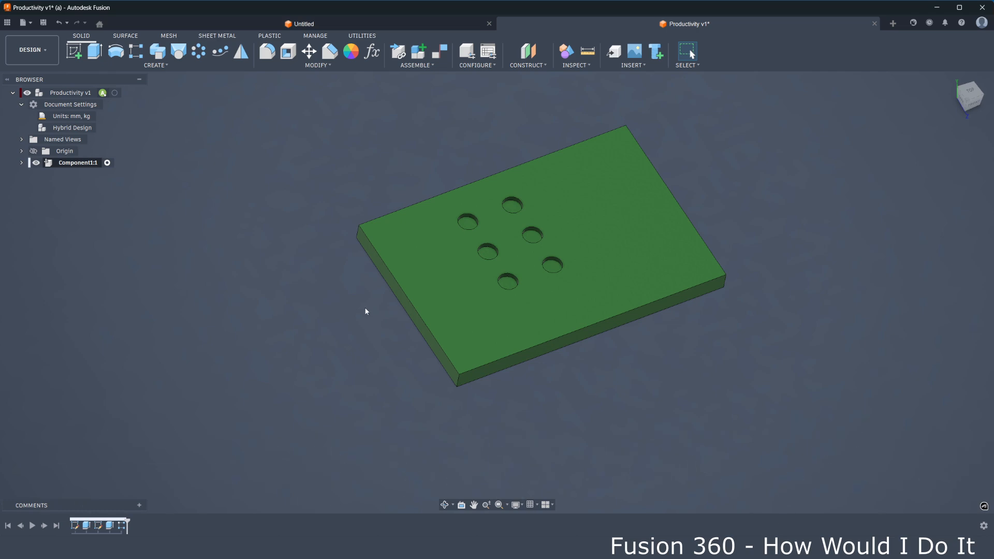
# Activate the top-level assembly and create a new internal component, Component2, set as active.
pyautogui.click(115, 93)
pyautogui.rightClick(90, 95)
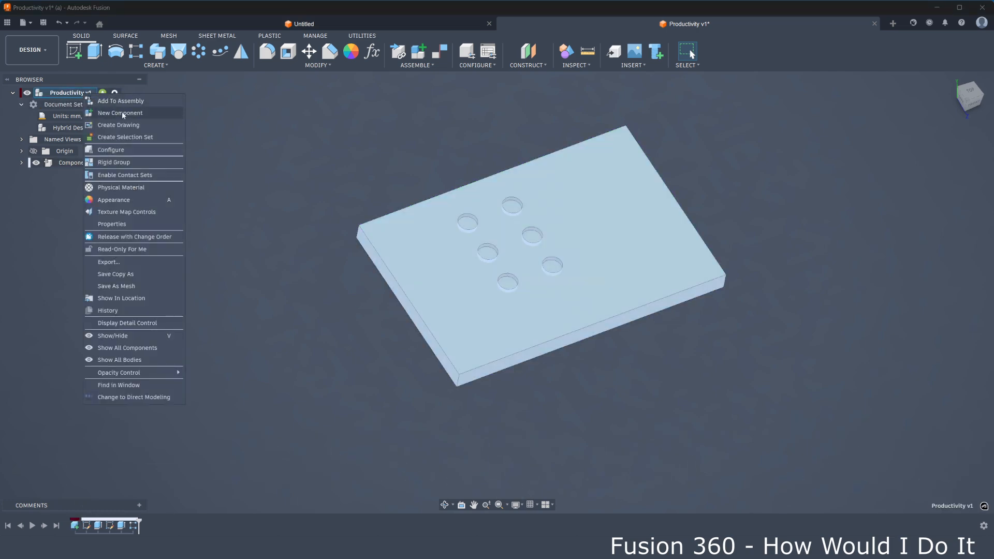
pyautogui.click(122, 112)
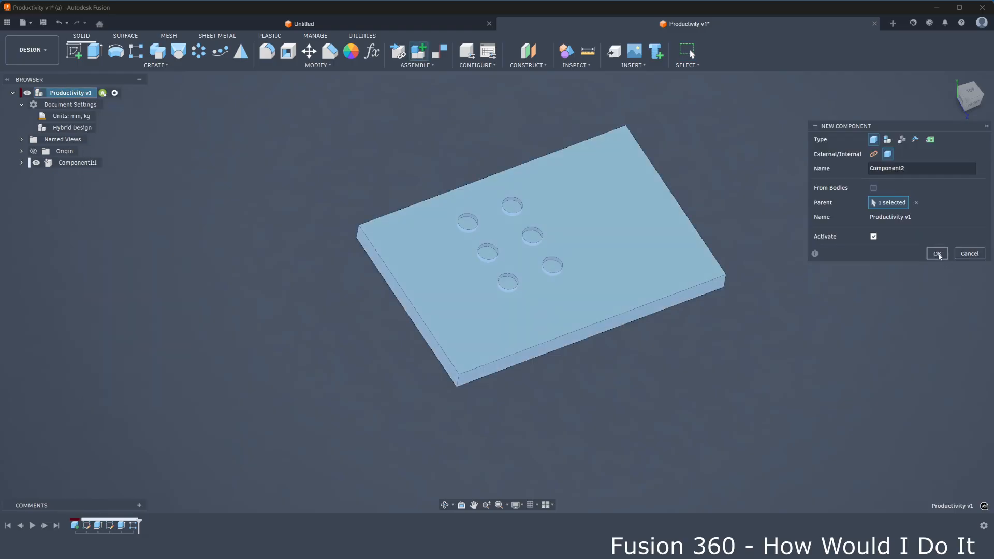
pyautogui.click(938, 254)
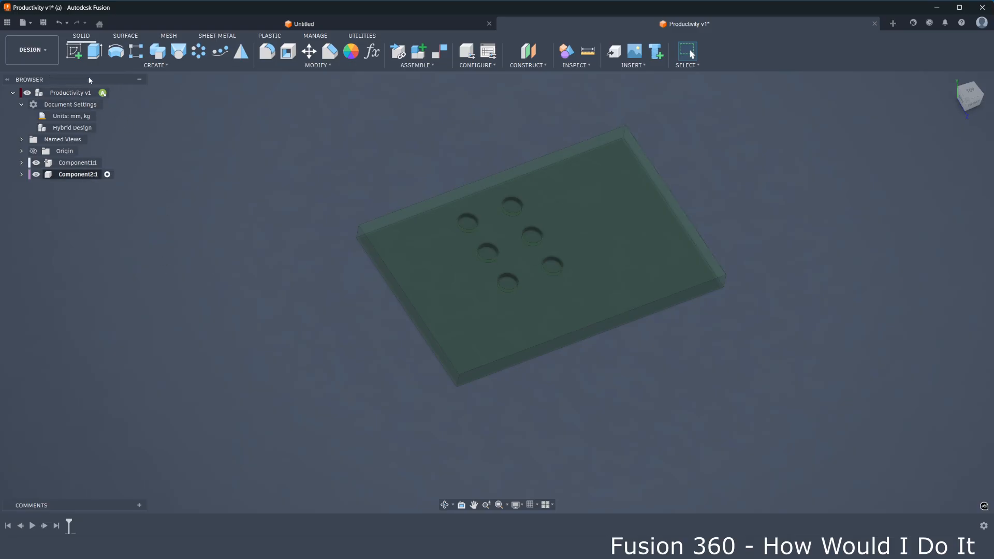
# Sketch a 15 mm diameter circle on the horizontal plane, clear of the plate beyond its long edge.
pyautogui.click(74, 52)
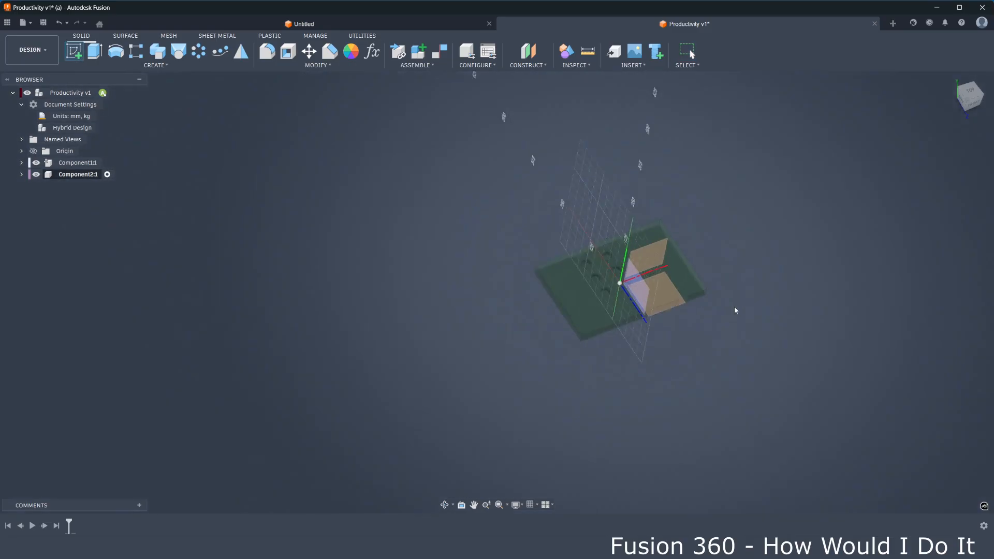
pyautogui.click(742, 320)
pyautogui.press('c')
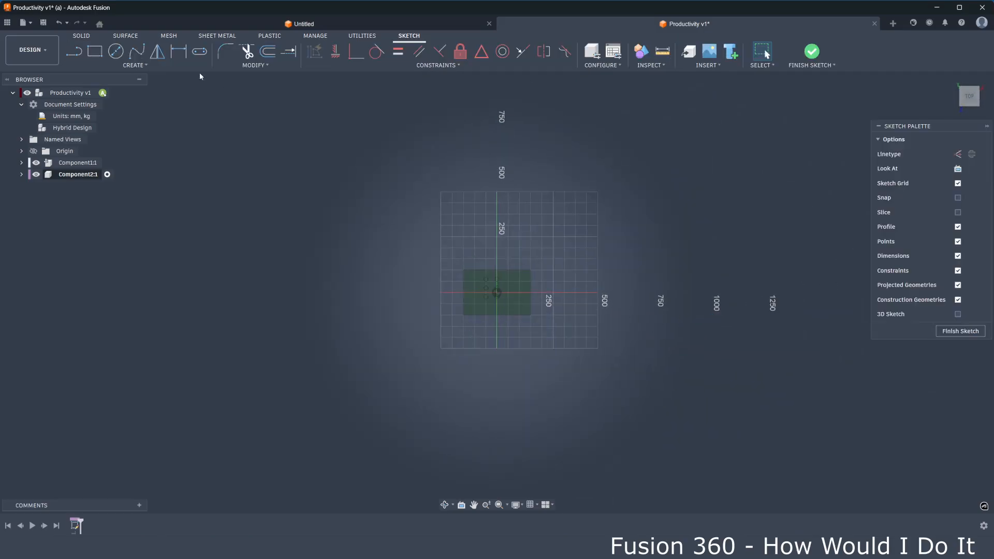
pyautogui.click(498, 264)
pyautogui.write('15')
pyautogui.press('Return')
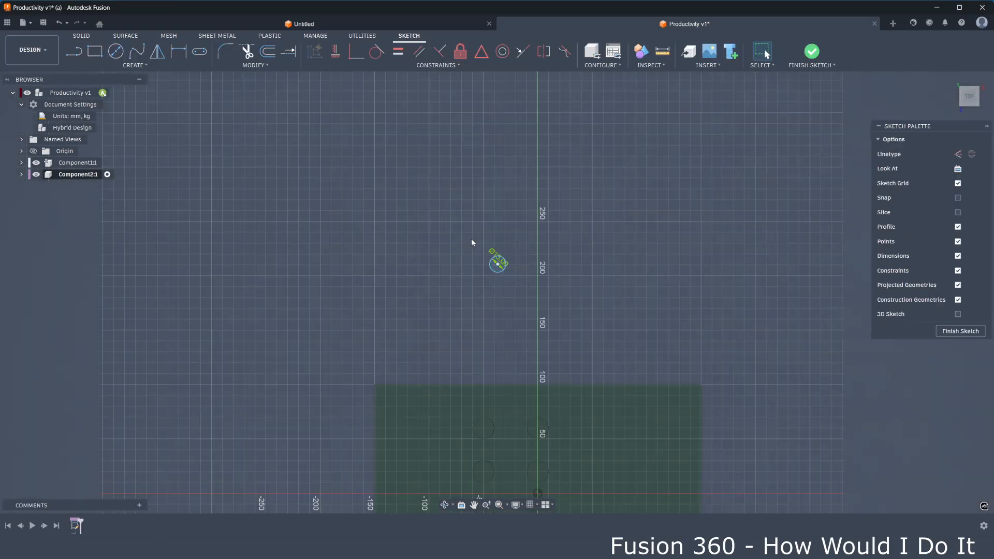
# Extrude the circle 50 mm as a new body to form a pin.
pyautogui.scroll(2, 496, 253)
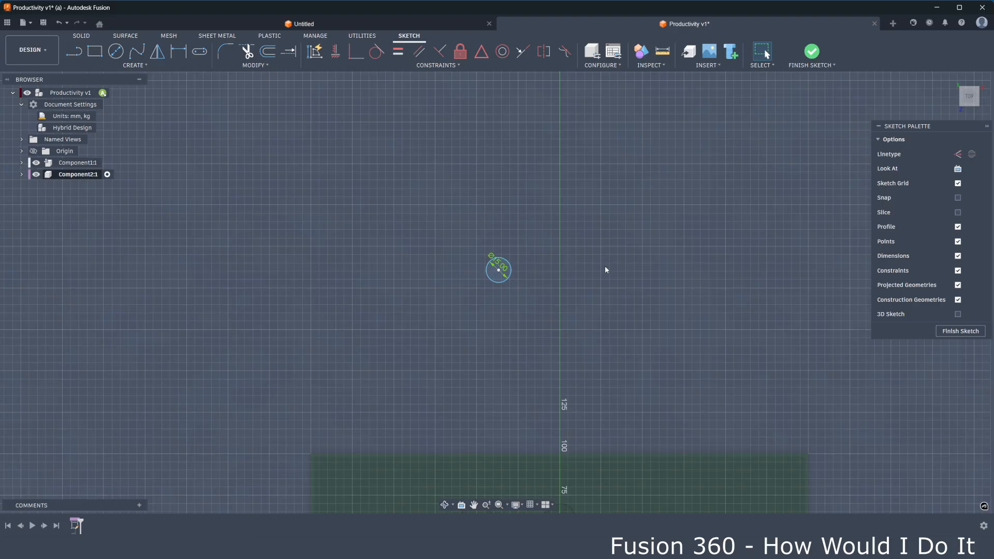
pyautogui.write('e')
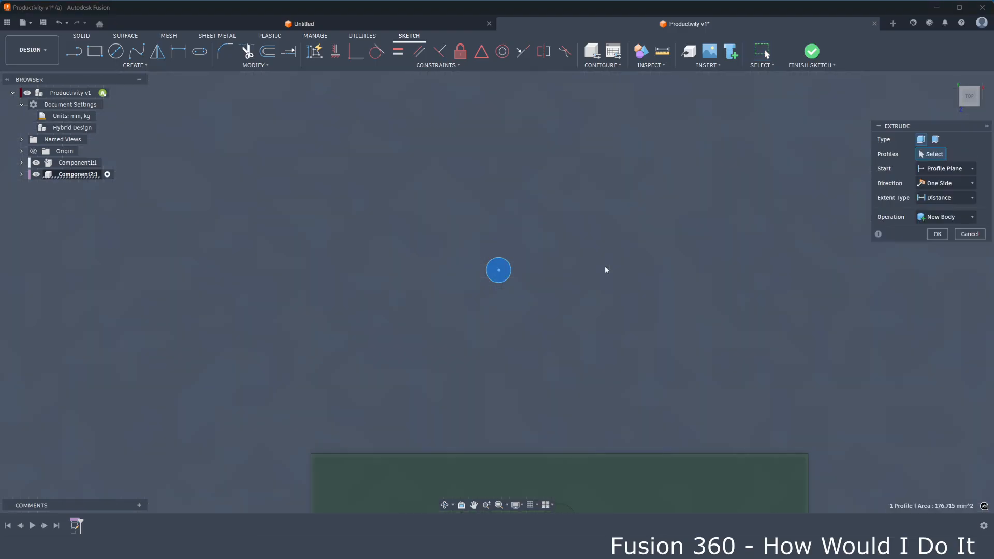
pyautogui.write('50')
pyautogui.press('Return')
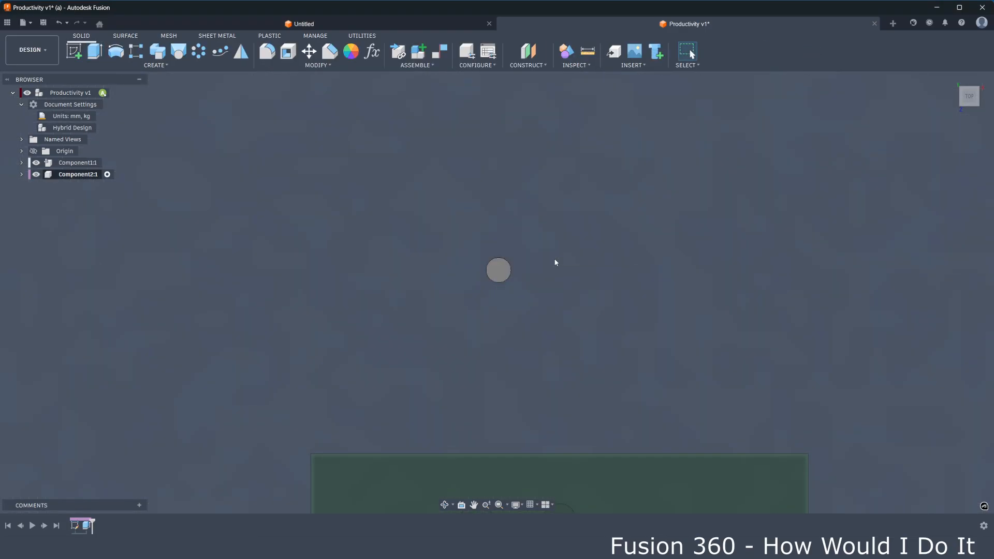
pyautogui.keyDown('shift'); pyautogui.moveTo(524, 307); pyautogui.dragTo(518, 283, button='middle'); pyautogui.keyUp('shift')
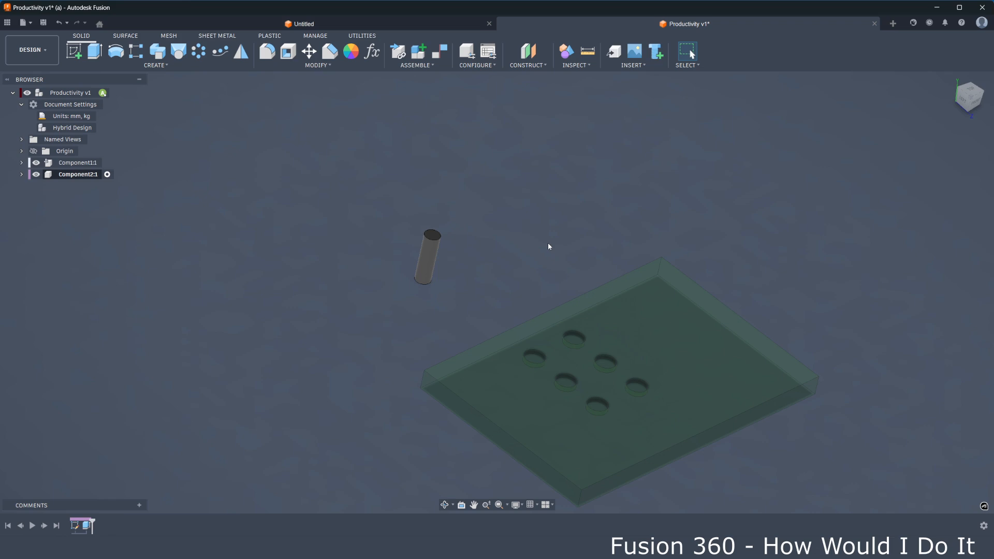
# Apply the Powder Coat (Red) appearance to the pin.
pyautogui.press('a')
pyautogui.moveTo(819, 421); pyautogui.dragTo(435, 255)
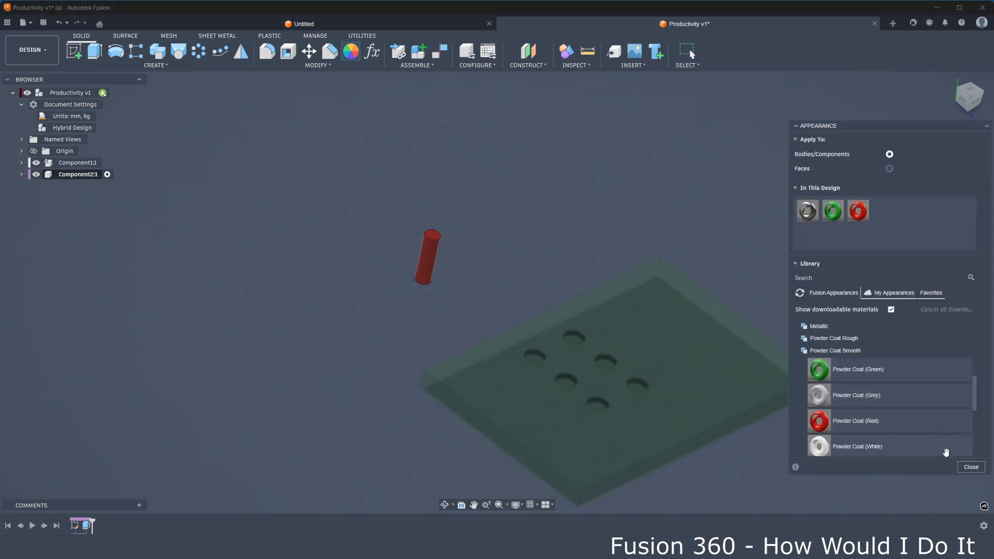
pyautogui.click(971, 467)
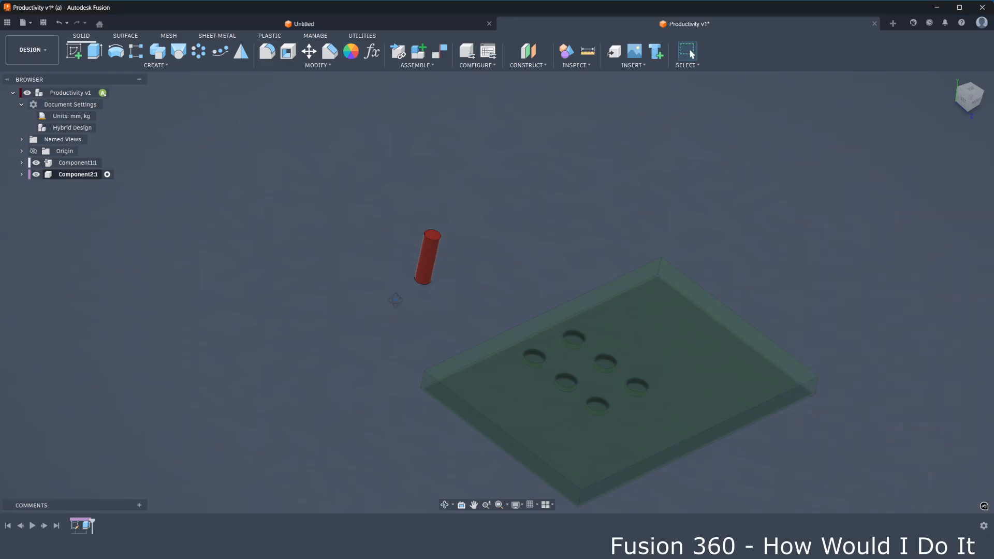
# Create a joint that snaps the centre of the pin's bottom face to the floor centre of the plate's corner recess.
pyautogui.keyDown('shift'); pyautogui.moveTo(396, 299); pyautogui.dragTo(434, 284, button='middle'); pyautogui.keyUp('shift')
pyautogui.press('j')
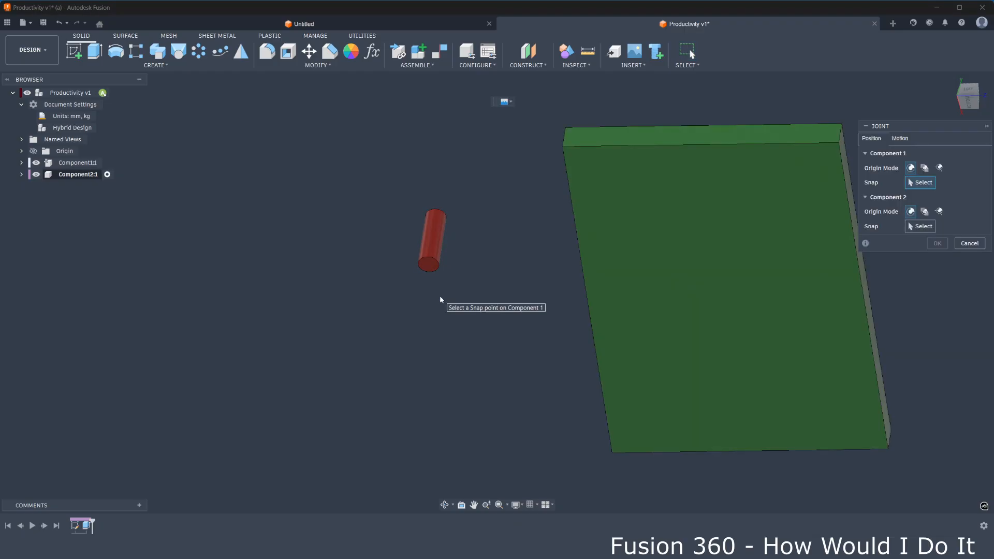
pyautogui.scroll(4, 432, 273)
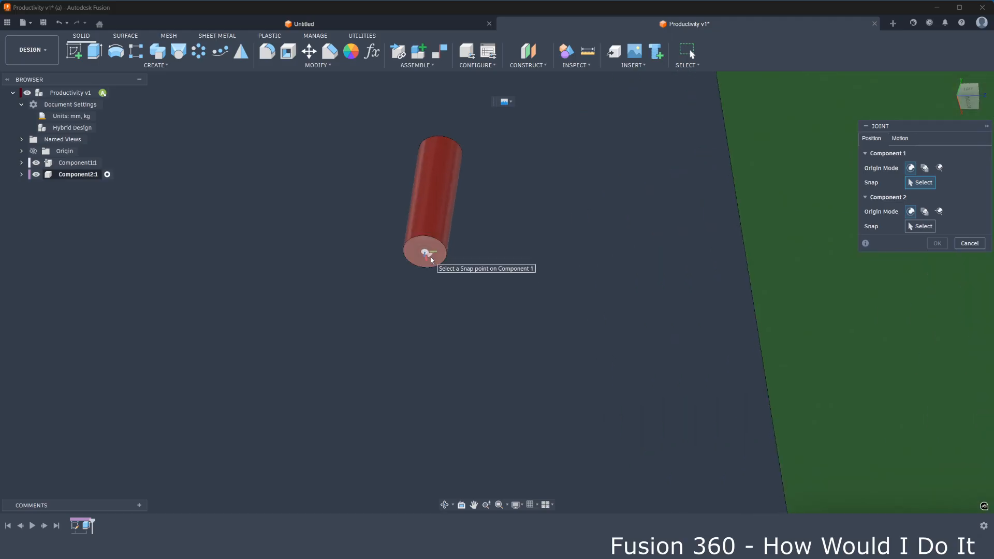
pyautogui.click(425, 255)
pyautogui.scroll(-4, 423, 277)
pyautogui.keyDown('shift'); pyautogui.moveTo(423, 278); pyautogui.dragTo(430, 319, button='middle'); pyautogui.keyUp('shift')
pyautogui.scroll(3, 464, 341)
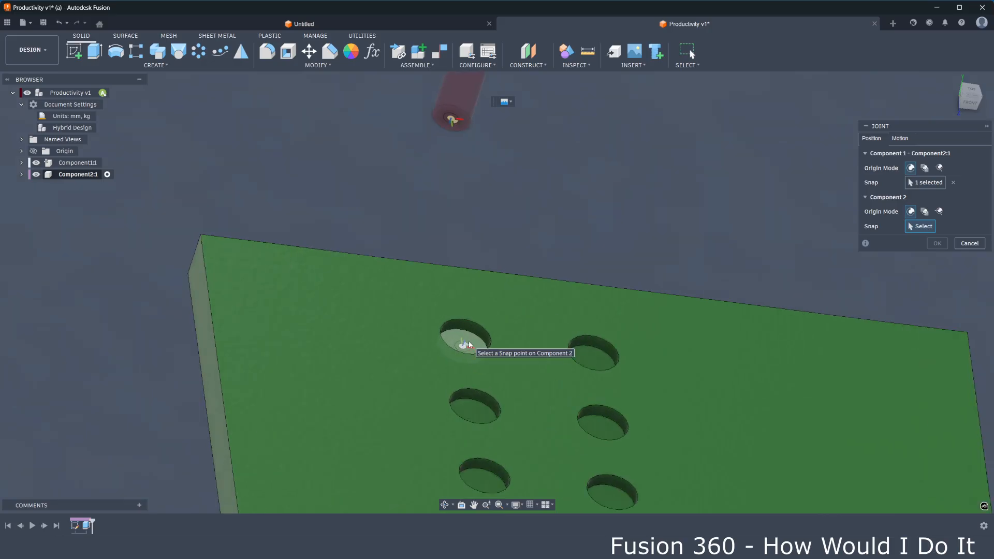
pyautogui.scroll(3, 468, 341)
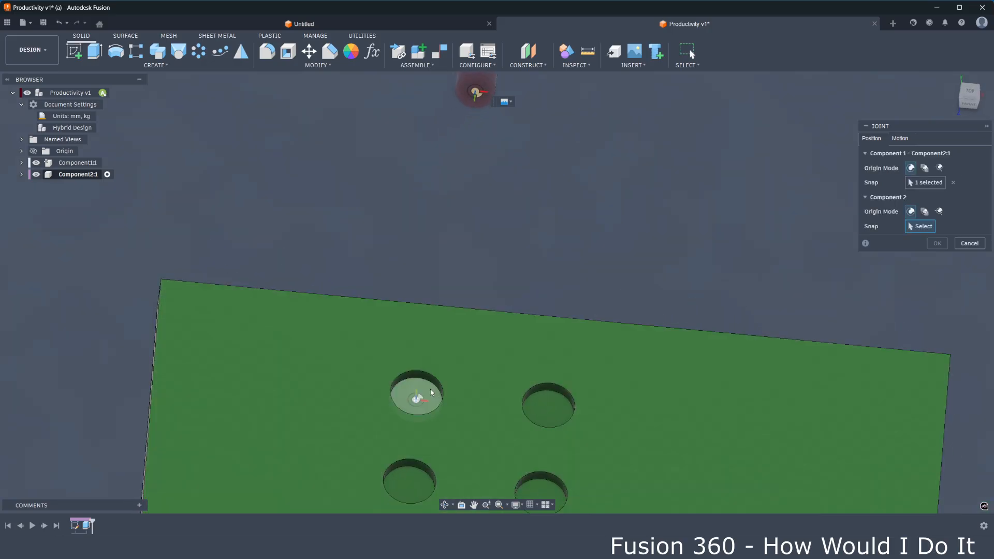
pyautogui.click(427, 397)
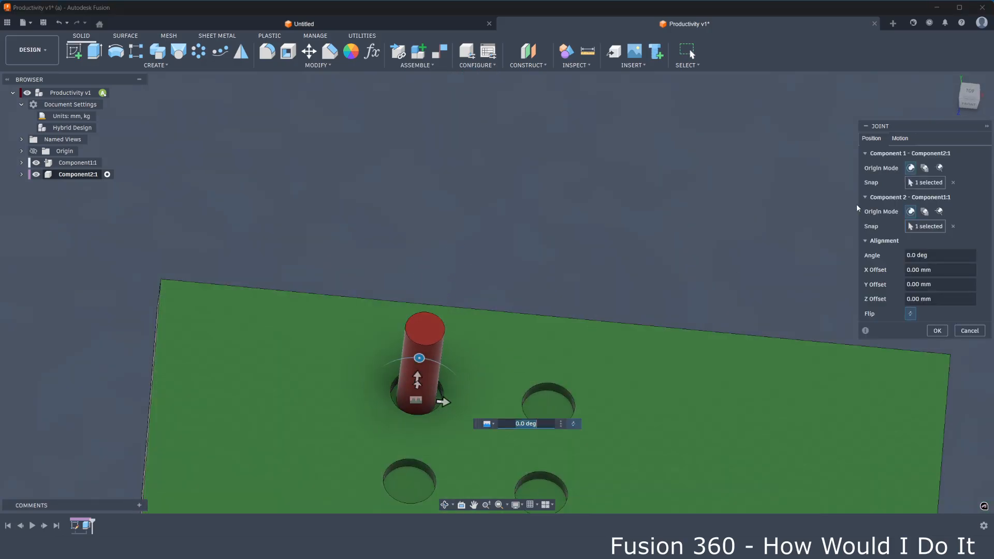
# Check the joint's motion type, accept it as Rigid, and activate the top-level assembly.
pyautogui.click(901, 139)
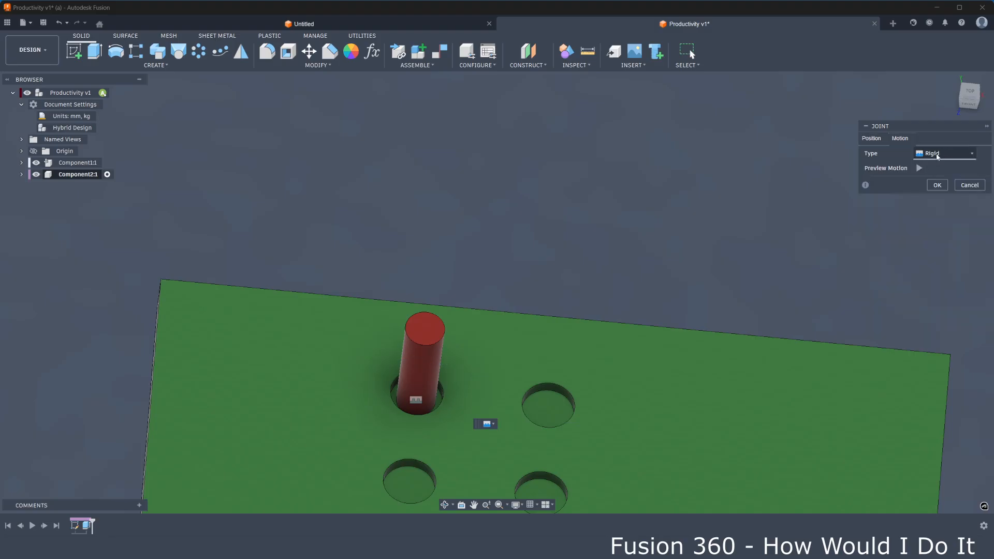
pyautogui.click(874, 139)
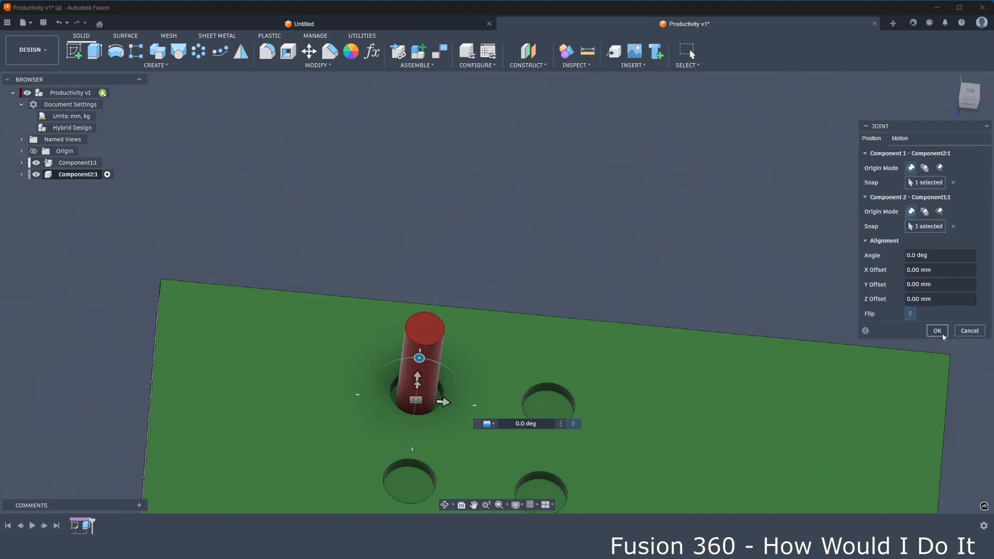
pyautogui.click(938, 334)
pyautogui.scroll(-6, 621, 277)
pyautogui.keyDown('shift'); pyautogui.moveTo(533, 285); pyautogui.dragTo(548, 262, button='middle'); pyautogui.keyUp('shift')
pyautogui.click(115, 93)
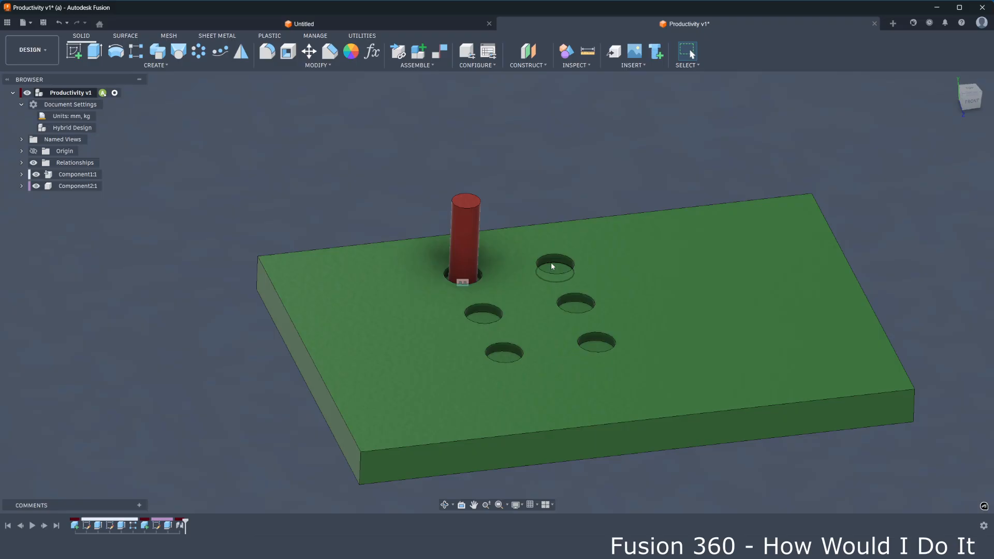
# Paste a copy of the pin component and place it above the plate, away from the original pin.
pyautogui.click(76, 187)
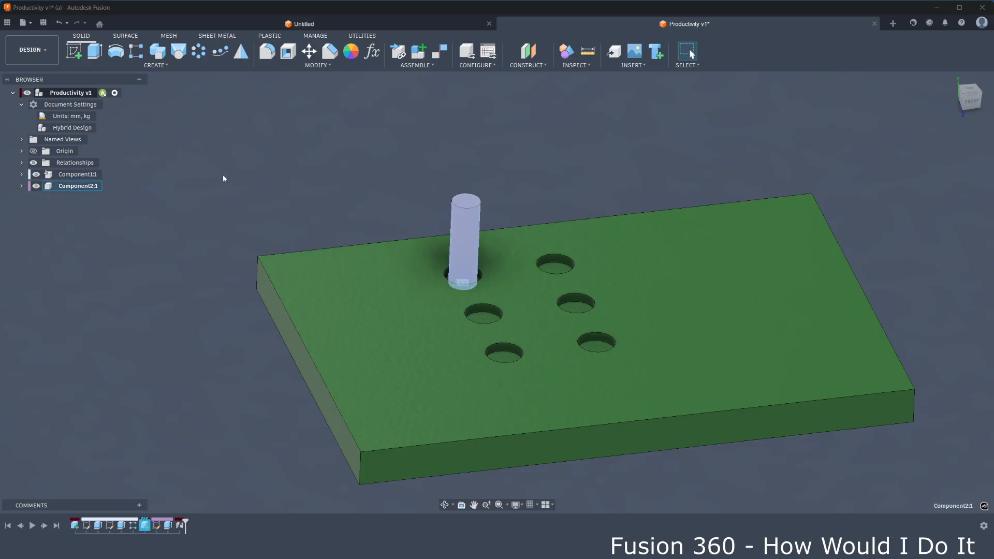
pyautogui.hotkey('ctrl', 'v')
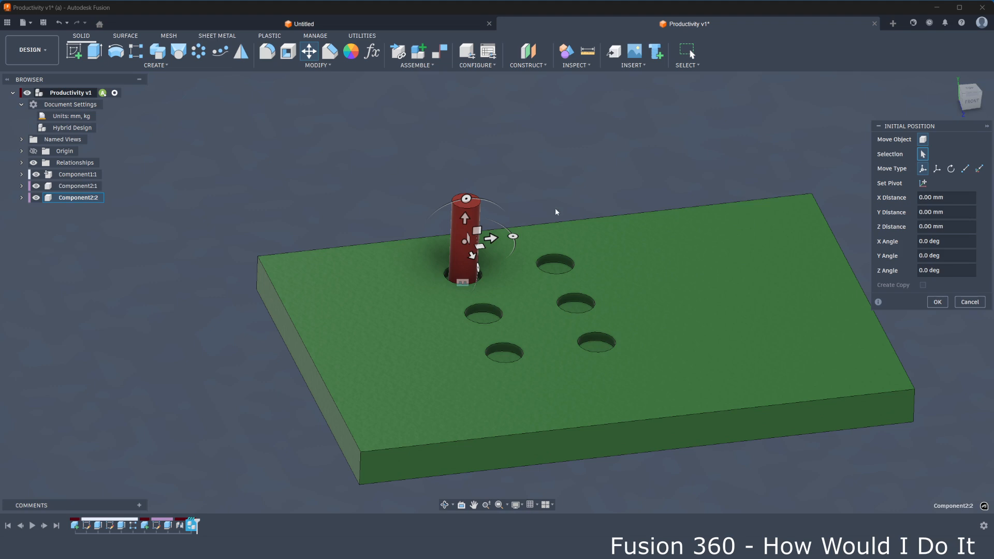
pyautogui.moveTo(477, 230); pyautogui.dragTo(554, 130)
pyautogui.press('Return')
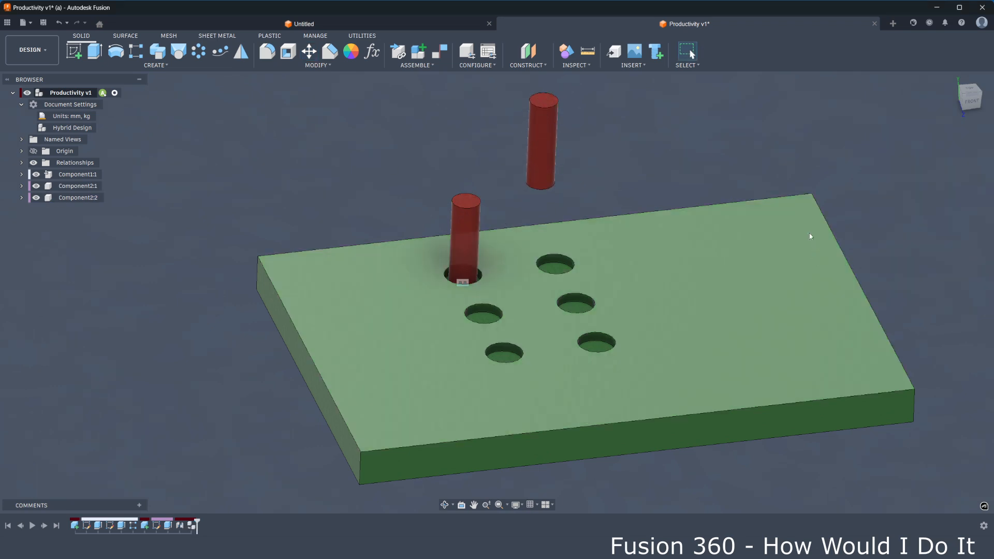
# Joint the copied pin's bottom face rigidly to the floor of the recess next to the first pin.
pyautogui.press('j')
pyautogui.keyDown('shift'); pyautogui.moveTo(473, 197); pyautogui.dragTo(597, 96, button='middle'); pyautogui.keyUp('shift')
pyautogui.scroll(5, 465, 156)
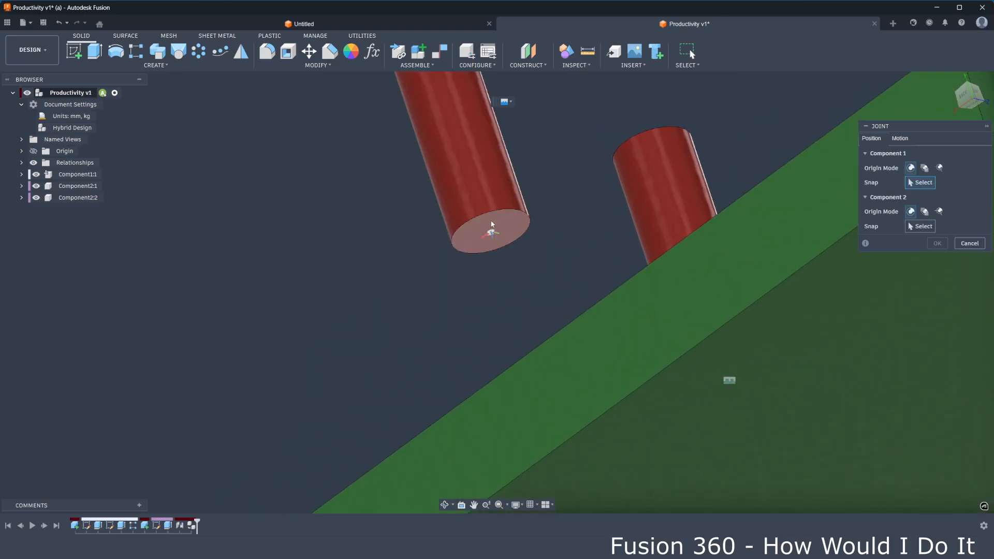
pyautogui.click(491, 230)
pyautogui.scroll(-5, 432, 174)
pyautogui.keyDown('shift'); pyautogui.moveTo(439, 173); pyautogui.dragTo(362, 284, button='middle'); pyautogui.keyUp('shift')
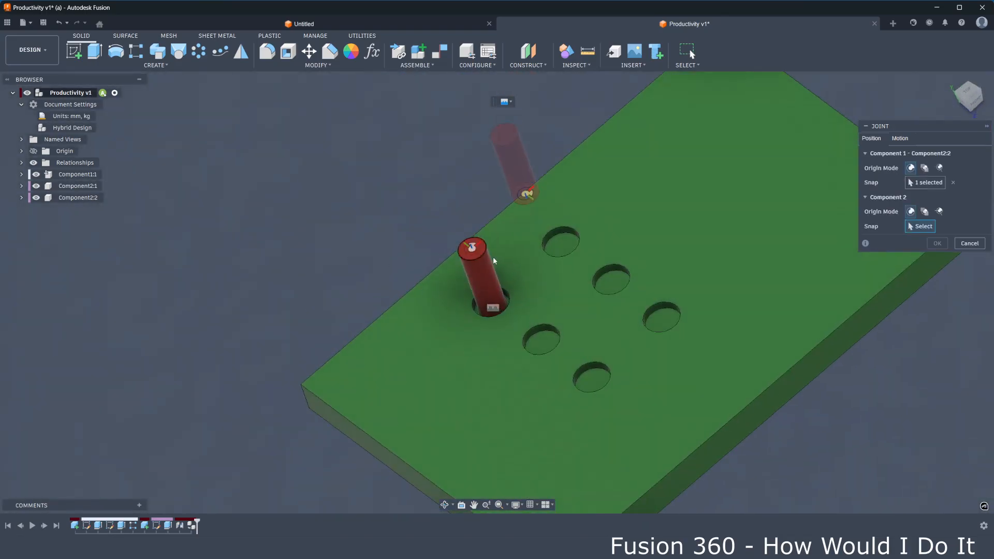
pyautogui.scroll(4, 563, 241)
pyautogui.click(559, 242)
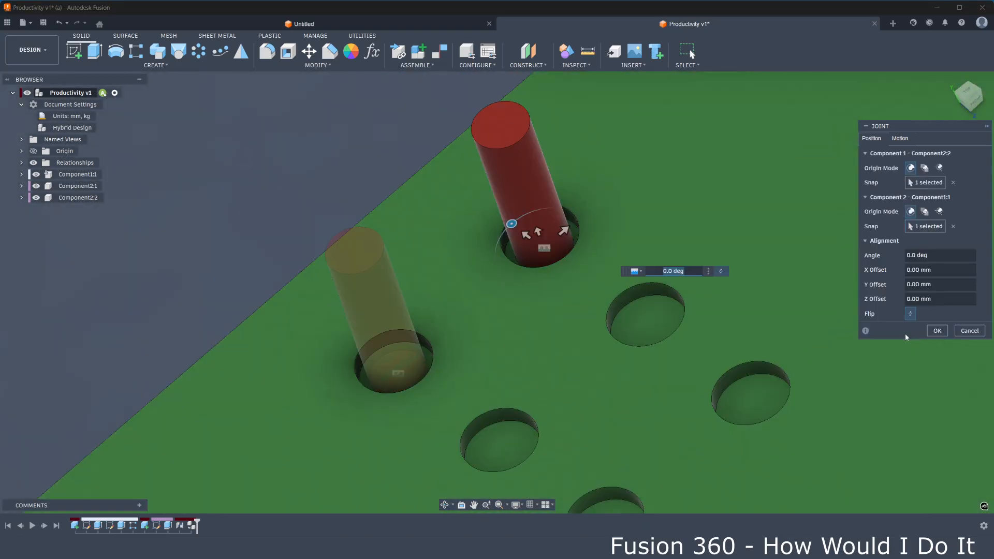
pyautogui.click(940, 332)
pyautogui.scroll(-5, 536, 259)
pyautogui.keyDown('shift'); pyautogui.moveTo(536, 259); pyautogui.dragTo(486, 249, button='middle'); pyautogui.keyUp('shift')
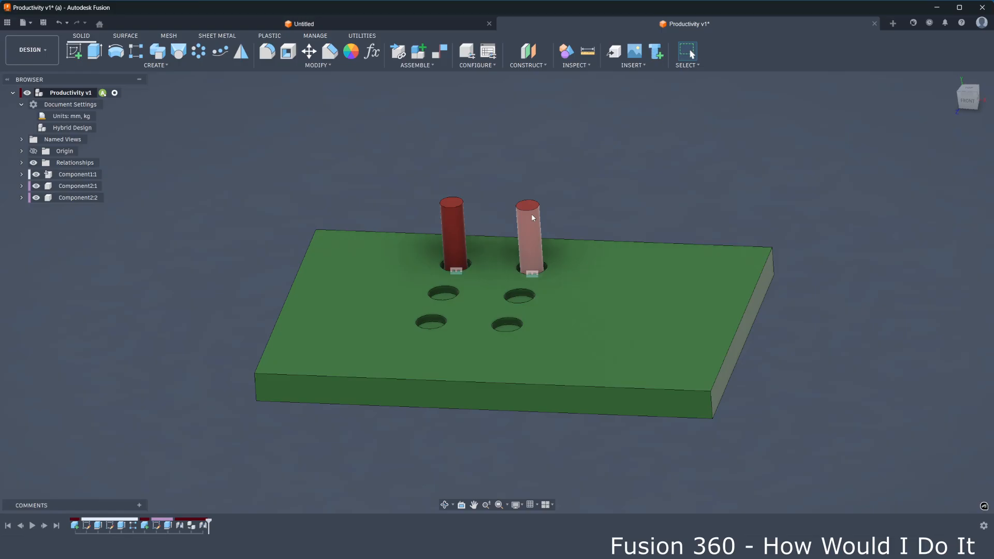
# Undo the second pin's joint and the pasted pin copy.
pyautogui.hotkey('ctrl', 'z')
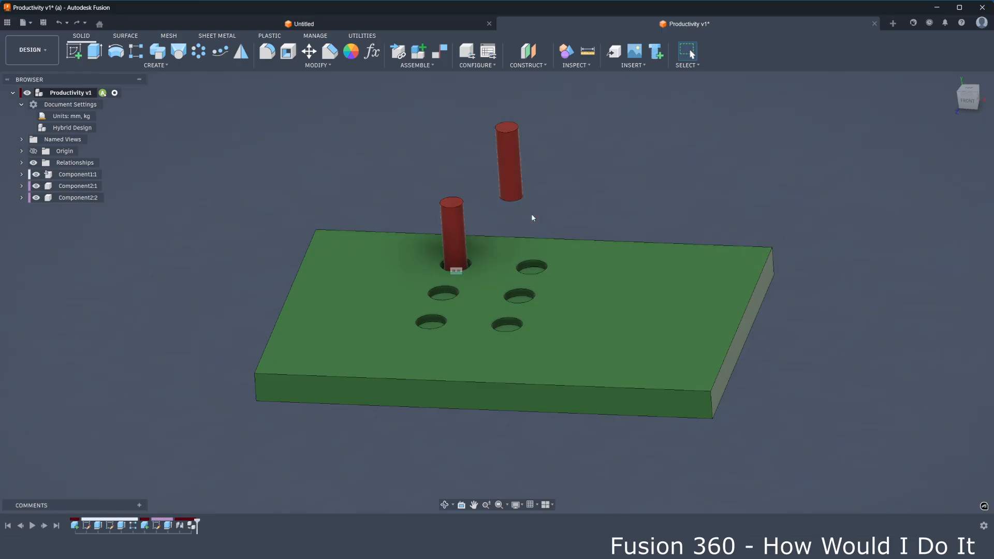
pyautogui.hotkey('ctrl', 'z')
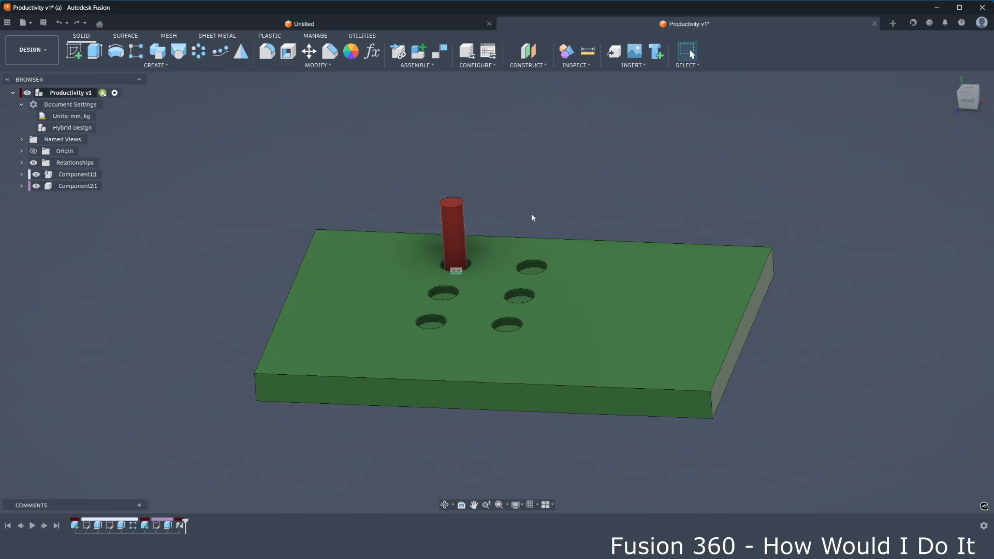
pyautogui.keyDown('shift'); pyautogui.moveTo(532, 217); pyautogui.dragTo(339, 176, button='middle'); pyautogui.keyUp('shift')
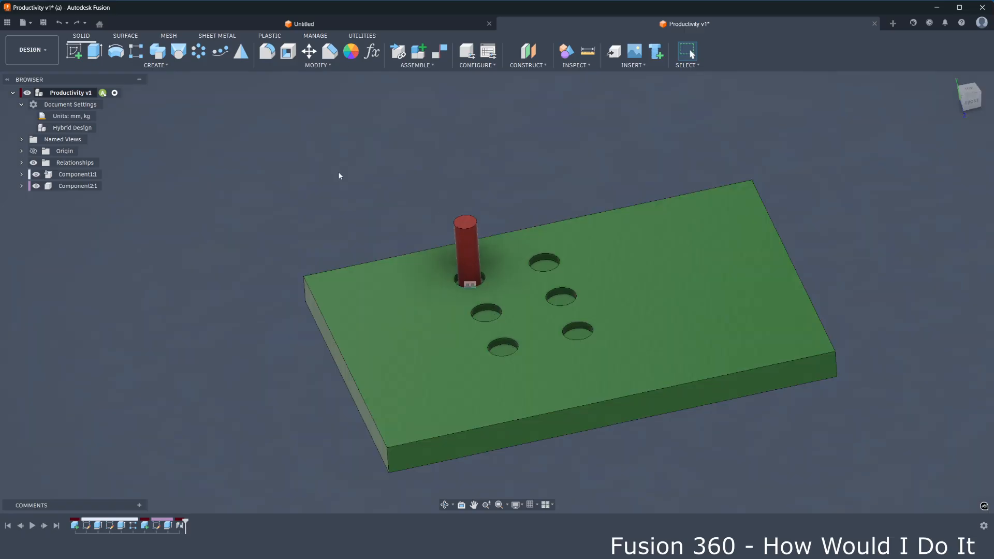
# Use Duplicate With Joints to place copies of the pin component in the five remaining recesses of the plate.
pyautogui.click(423, 67)
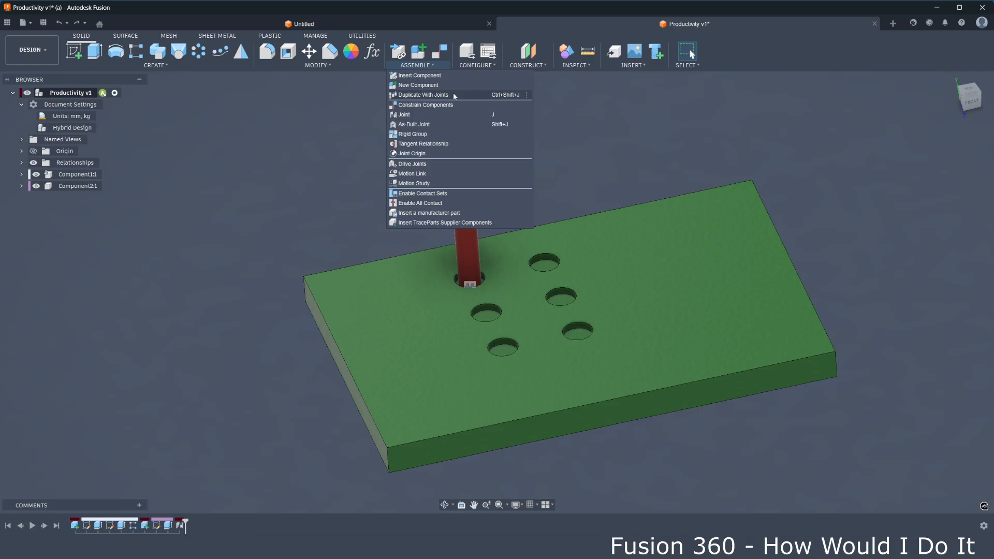
pyautogui.click(414, 97)
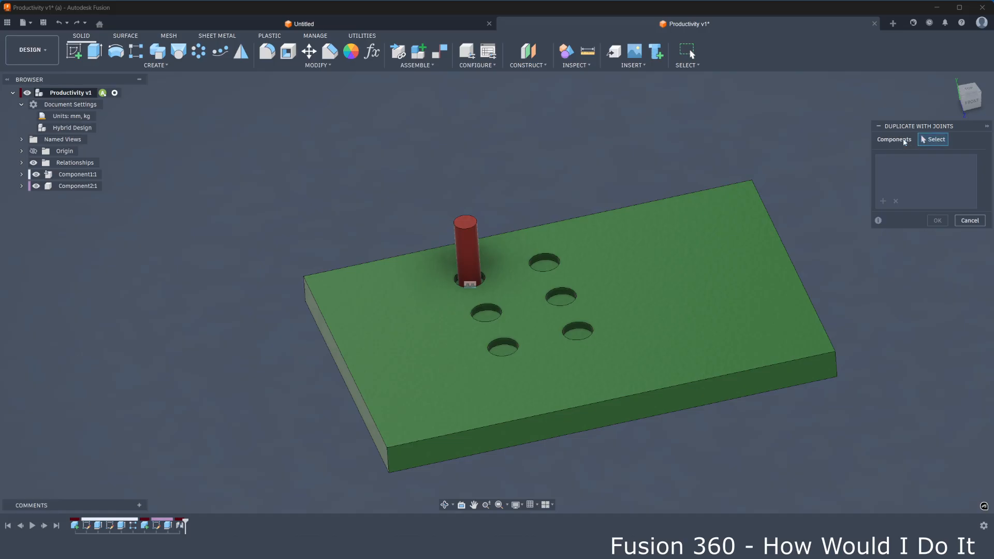
pyautogui.click(88, 185)
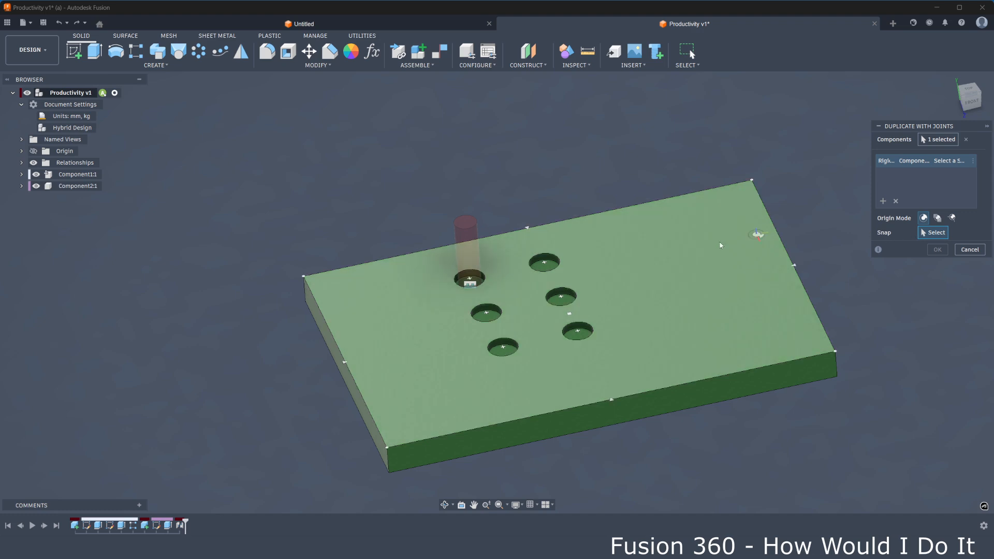
pyautogui.scroll(3, 544, 259)
pyautogui.scroll(5, 524, 265)
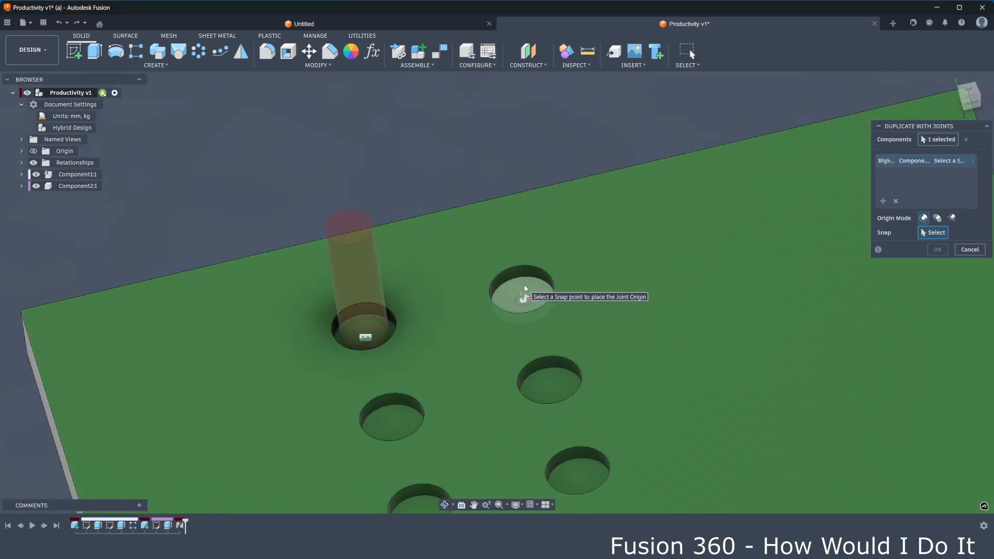
pyautogui.click(523, 286)
pyautogui.click(401, 415)
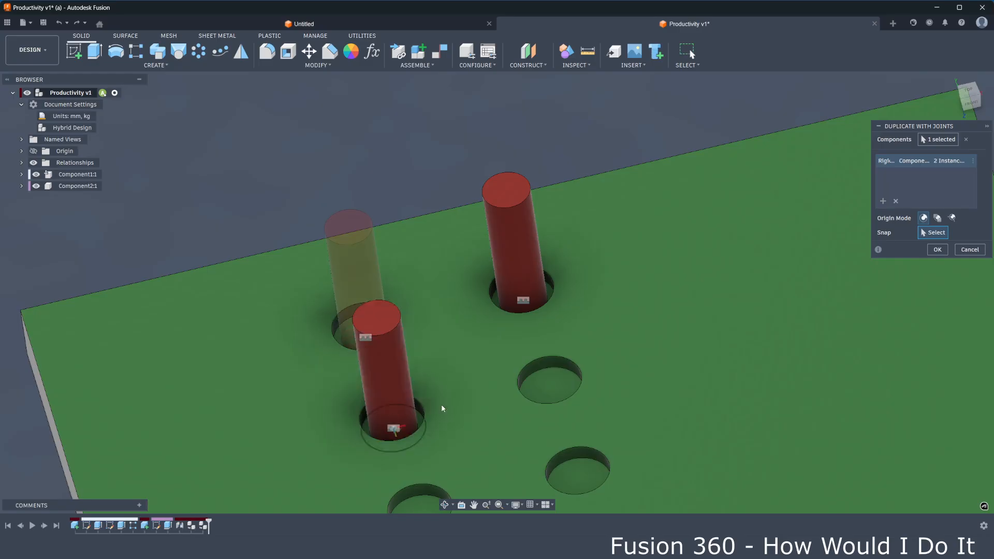
pyautogui.click(542, 387)
pyautogui.click(589, 472)
pyautogui.moveTo(588, 457); pyautogui.dragTo(577, 340, button='middle')
pyautogui.click(407, 398)
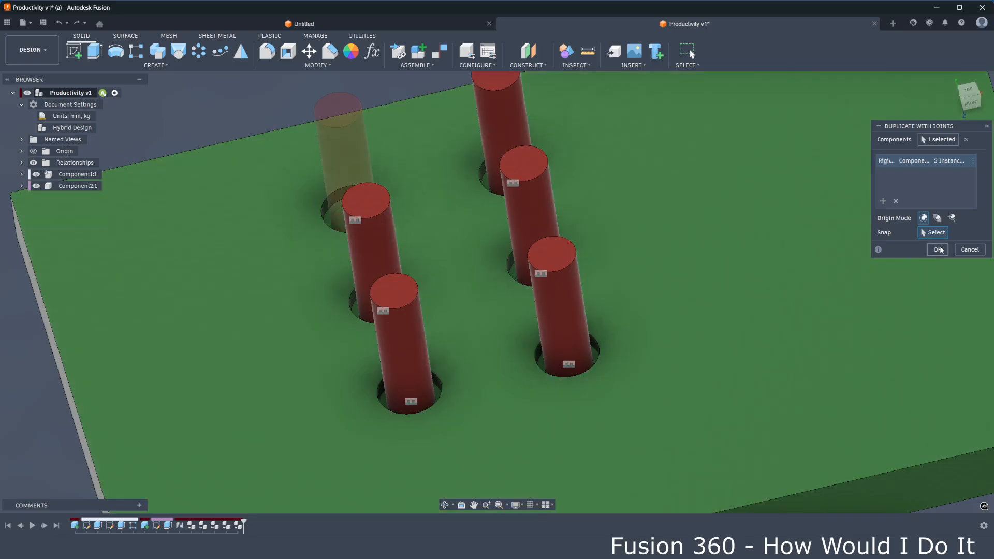
pyautogui.click(938, 250)
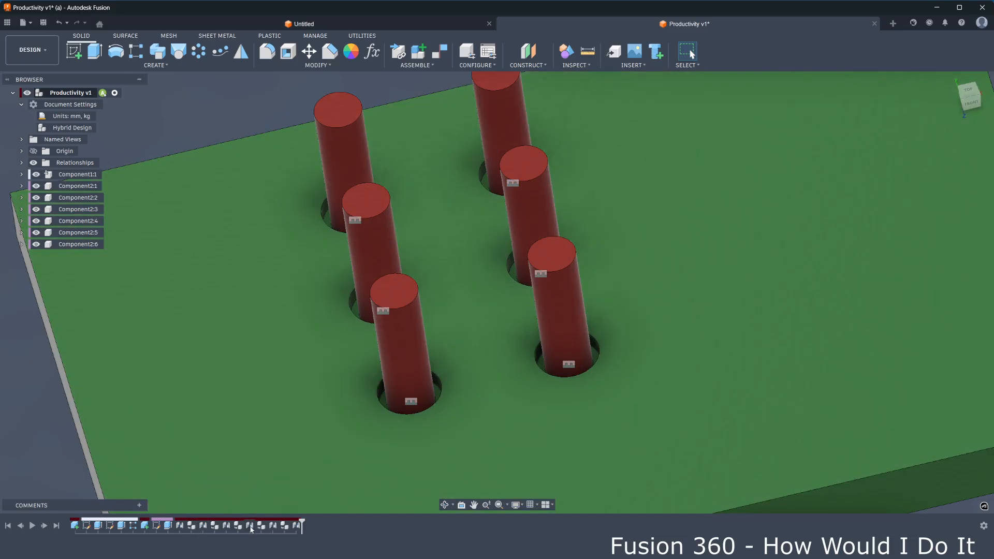
# Filter the model parameters by "di" and set the recess pattern spacing dis1 to 70 mm.
pyautogui.scroll(-3, 406, 339)
pyautogui.moveTo(406, 339)
pyautogui.keyDown('shift'); pyautogui.mouseDown(button='middle')
pyautogui.moveTo(415, 299)
pyautogui.moveTo(400, 337)
pyautogui.moveTo(411, 325)
pyautogui.mouseUp(button='middle'); pyautogui.keyUp('shift')
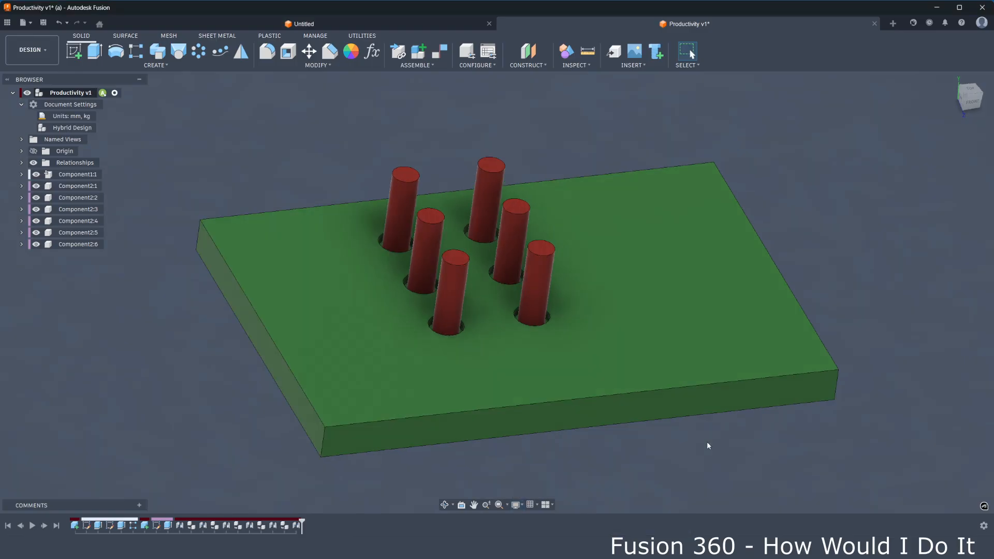
pyautogui.moveTo(672, 429)
pyautogui.keyDown('shift'); pyautogui.mouseDown(button='middle')
pyautogui.moveTo(685, 411)
pyautogui.moveTo(675, 438)
pyautogui.moveTo(668, 421)
pyautogui.moveTo(671, 431)
pyautogui.mouseUp(button='middle'); pyautogui.keyUp('shift')
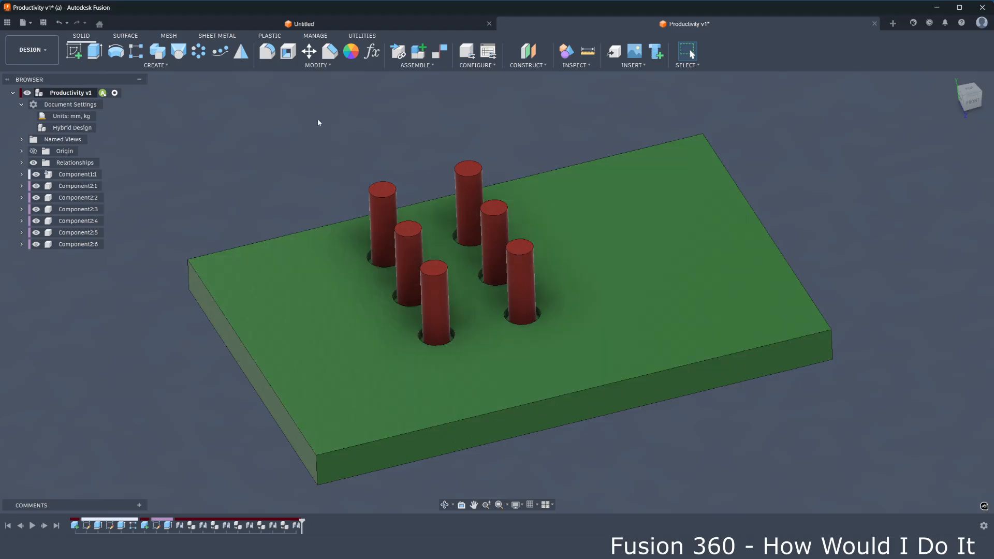
pyautogui.moveTo(500, 301); pyautogui.dragTo(737, 282, button='middle')
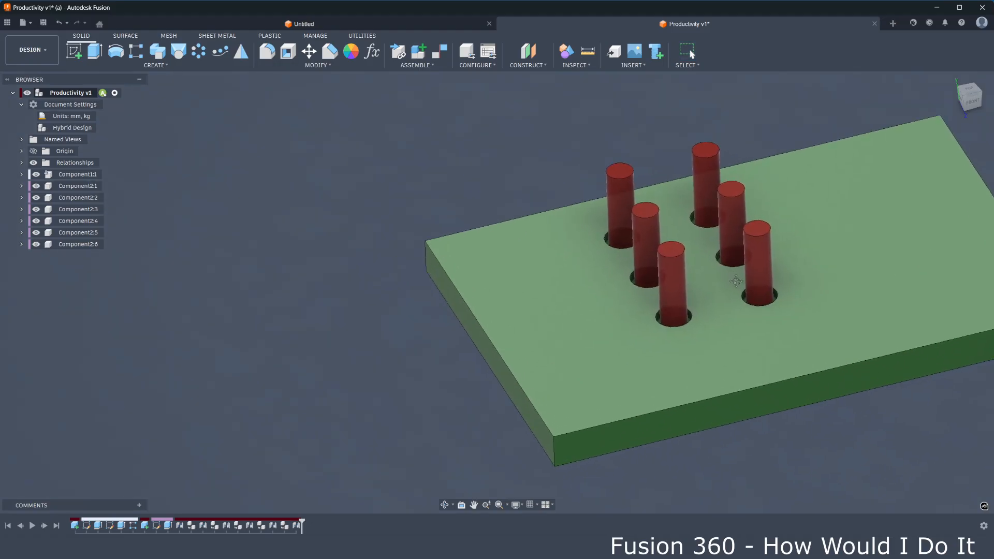
pyautogui.click(317, 65)
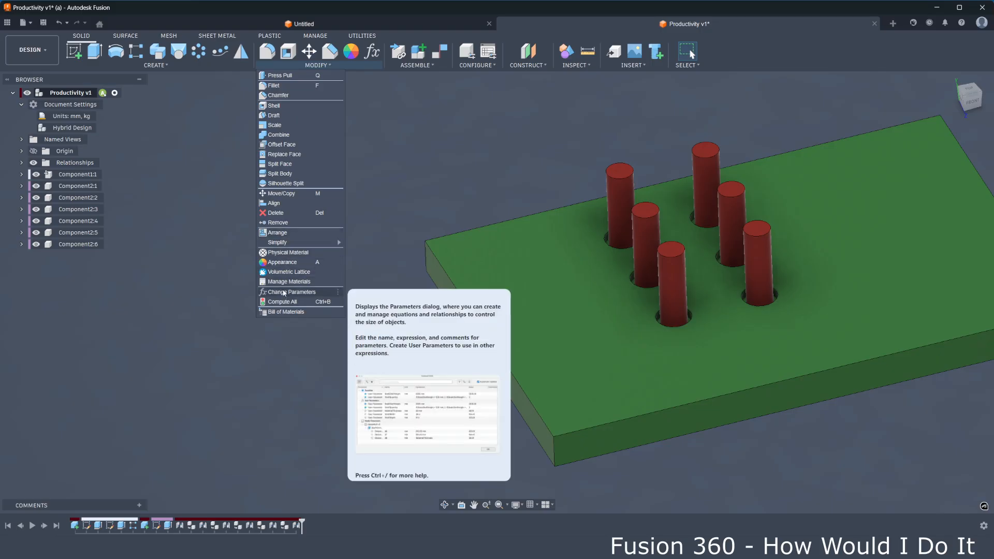
pyautogui.click(283, 293)
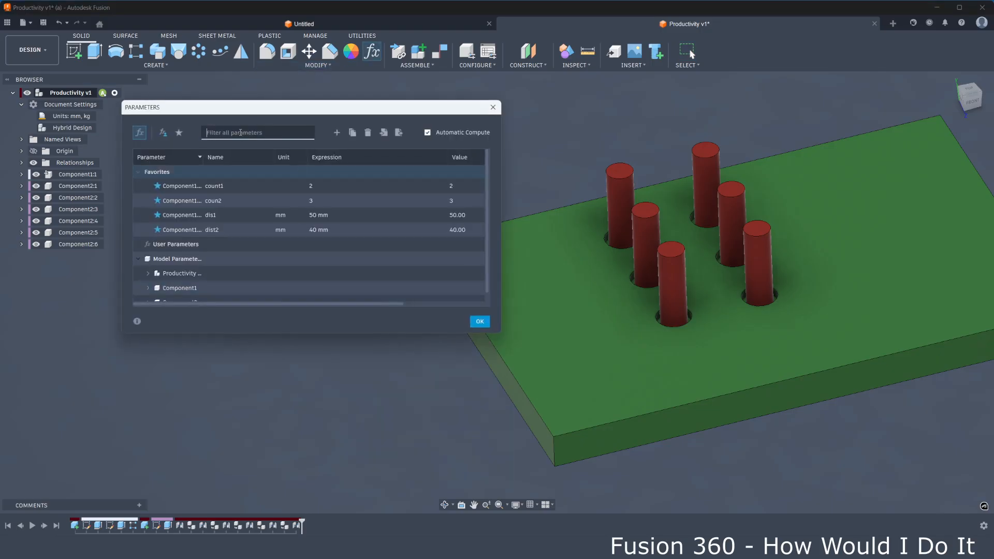
pyautogui.write('di')
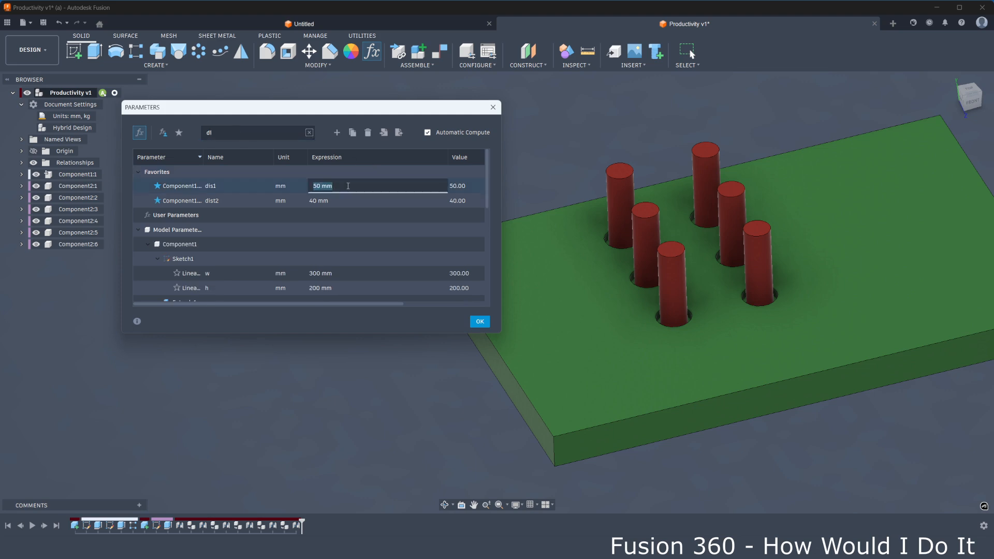
pyautogui.press('Return')
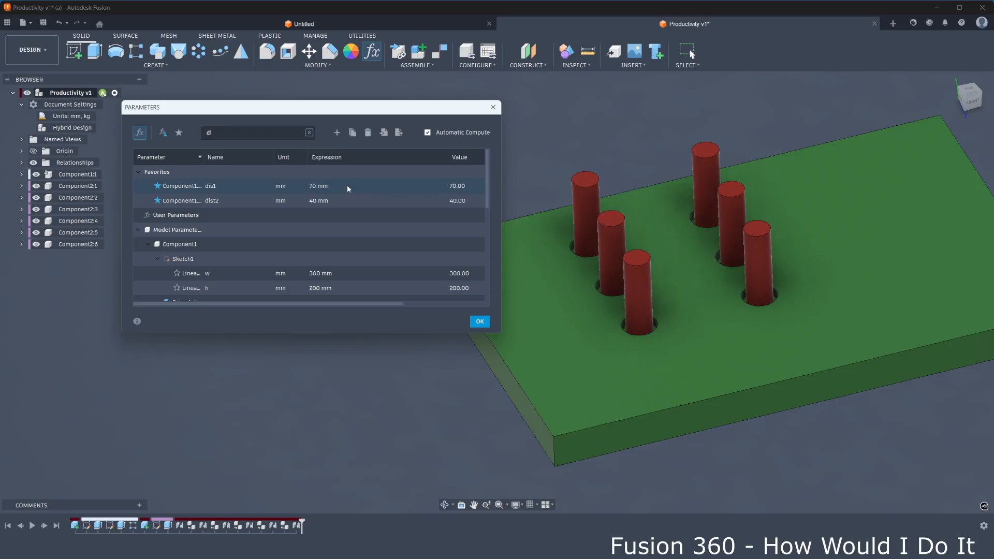
# Set the second pattern spacing dist2 to 50 mm and accept the parameter changes.
pyautogui.click(321, 200)
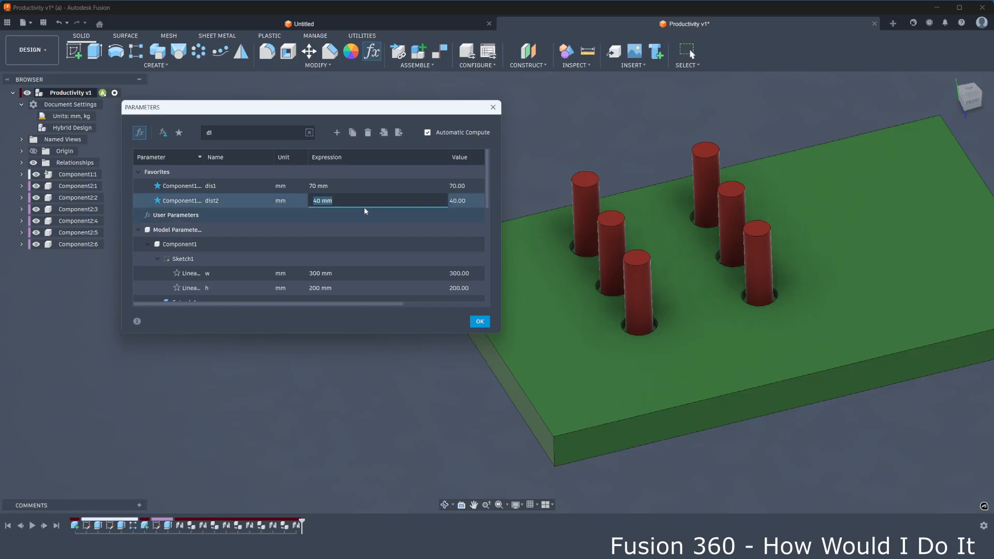
pyautogui.write('50')
pyautogui.press('Return')
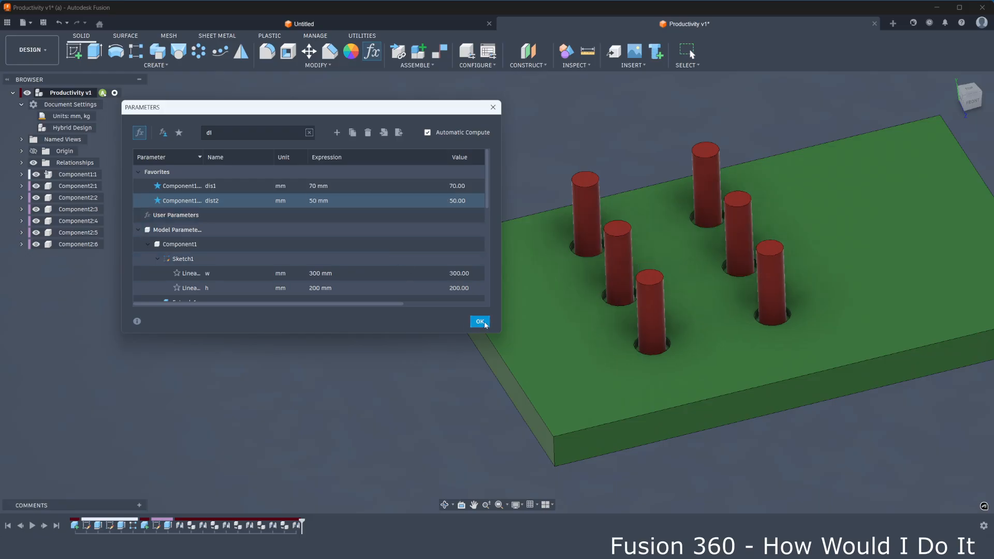
pyautogui.click(480, 321)
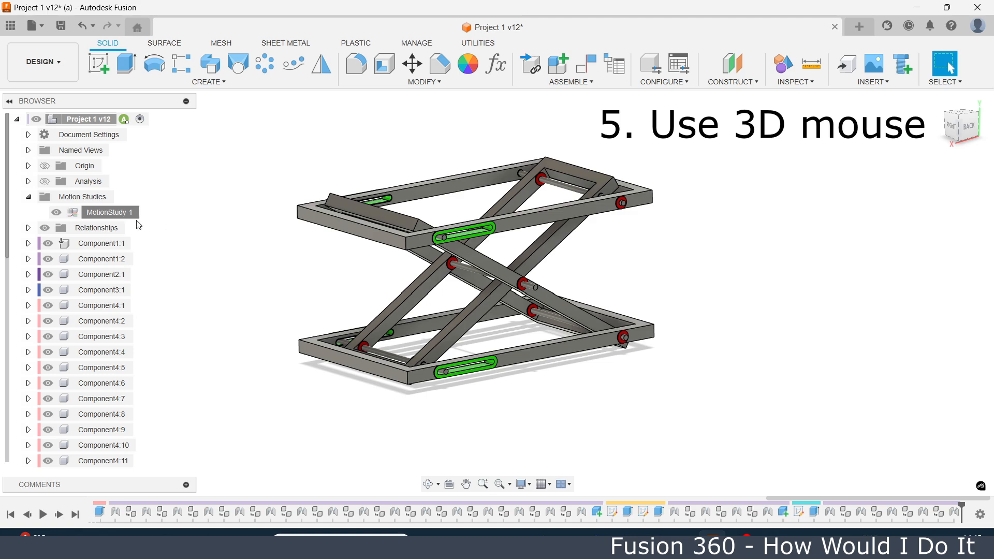
# Open MotionStudy-1 of the scissor lift for editing and watch its playback from different angles, with the study window clear of the model.
pyautogui.rightClick(108, 213)
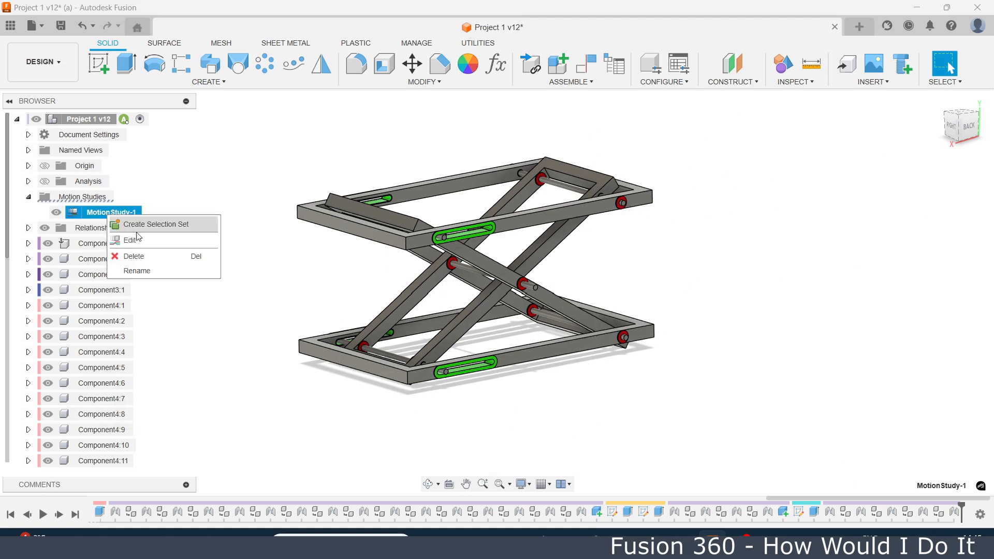
pyautogui.click(144, 246)
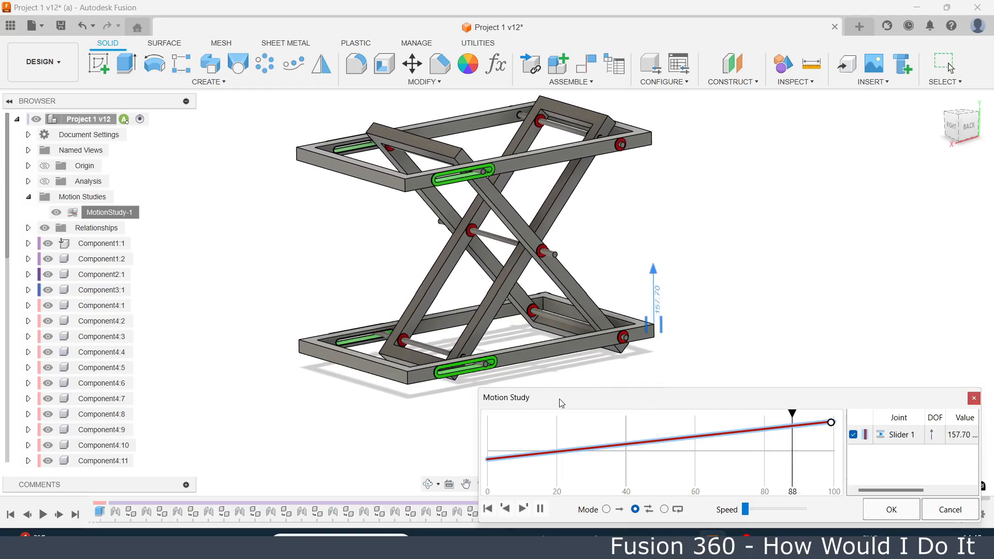
pyautogui.moveTo(561, 403); pyautogui.dragTo(918, 219)
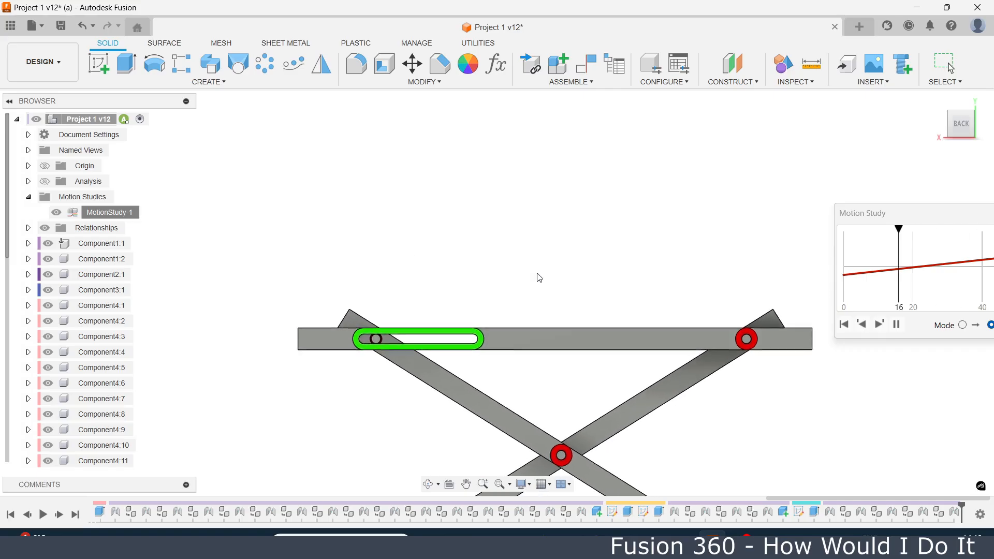
pyautogui.keyDown('shift'); pyautogui.moveTo(539, 276); pyautogui.dragTo(582, 371, button='middle'); pyautogui.keyUp('shift')
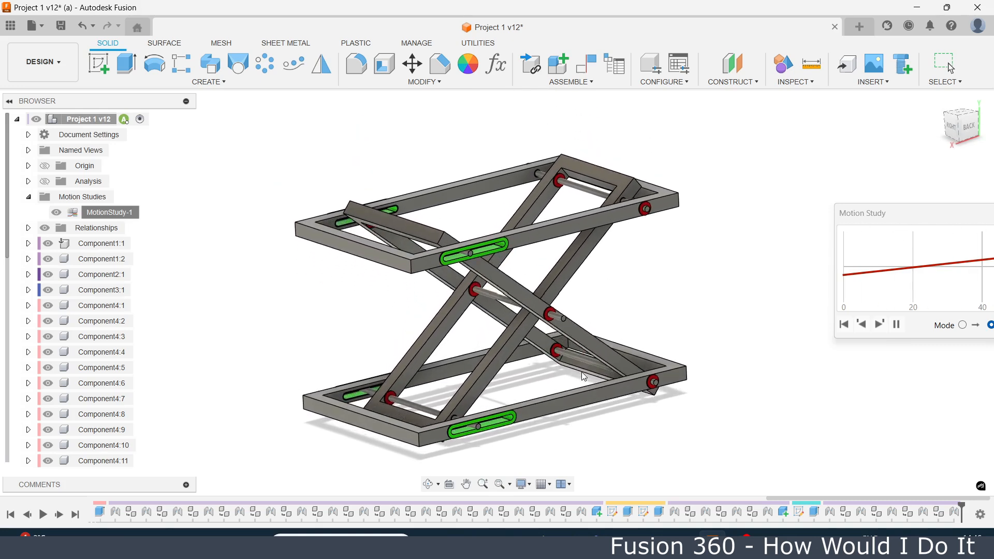
pyautogui.moveTo(960, 225); pyautogui.dragTo(953, 248)
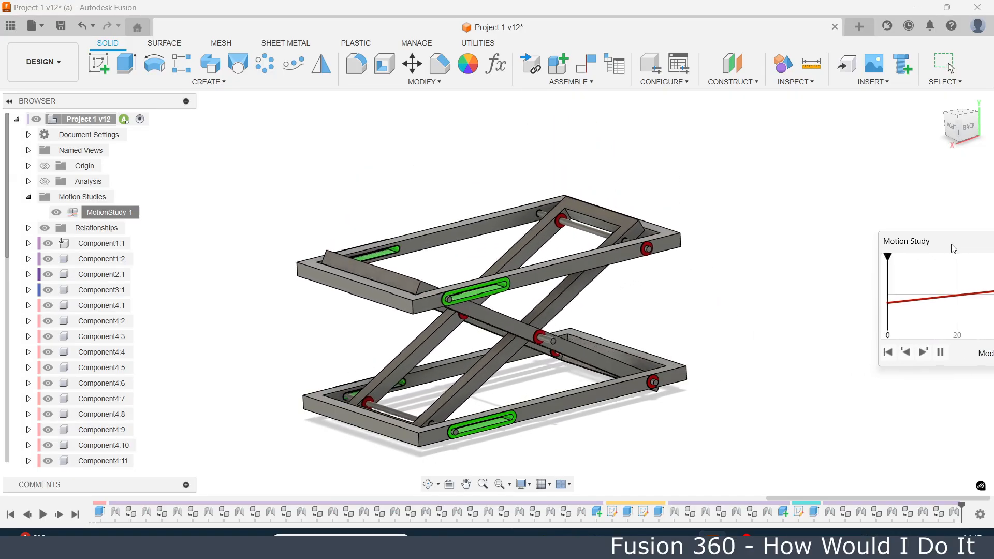